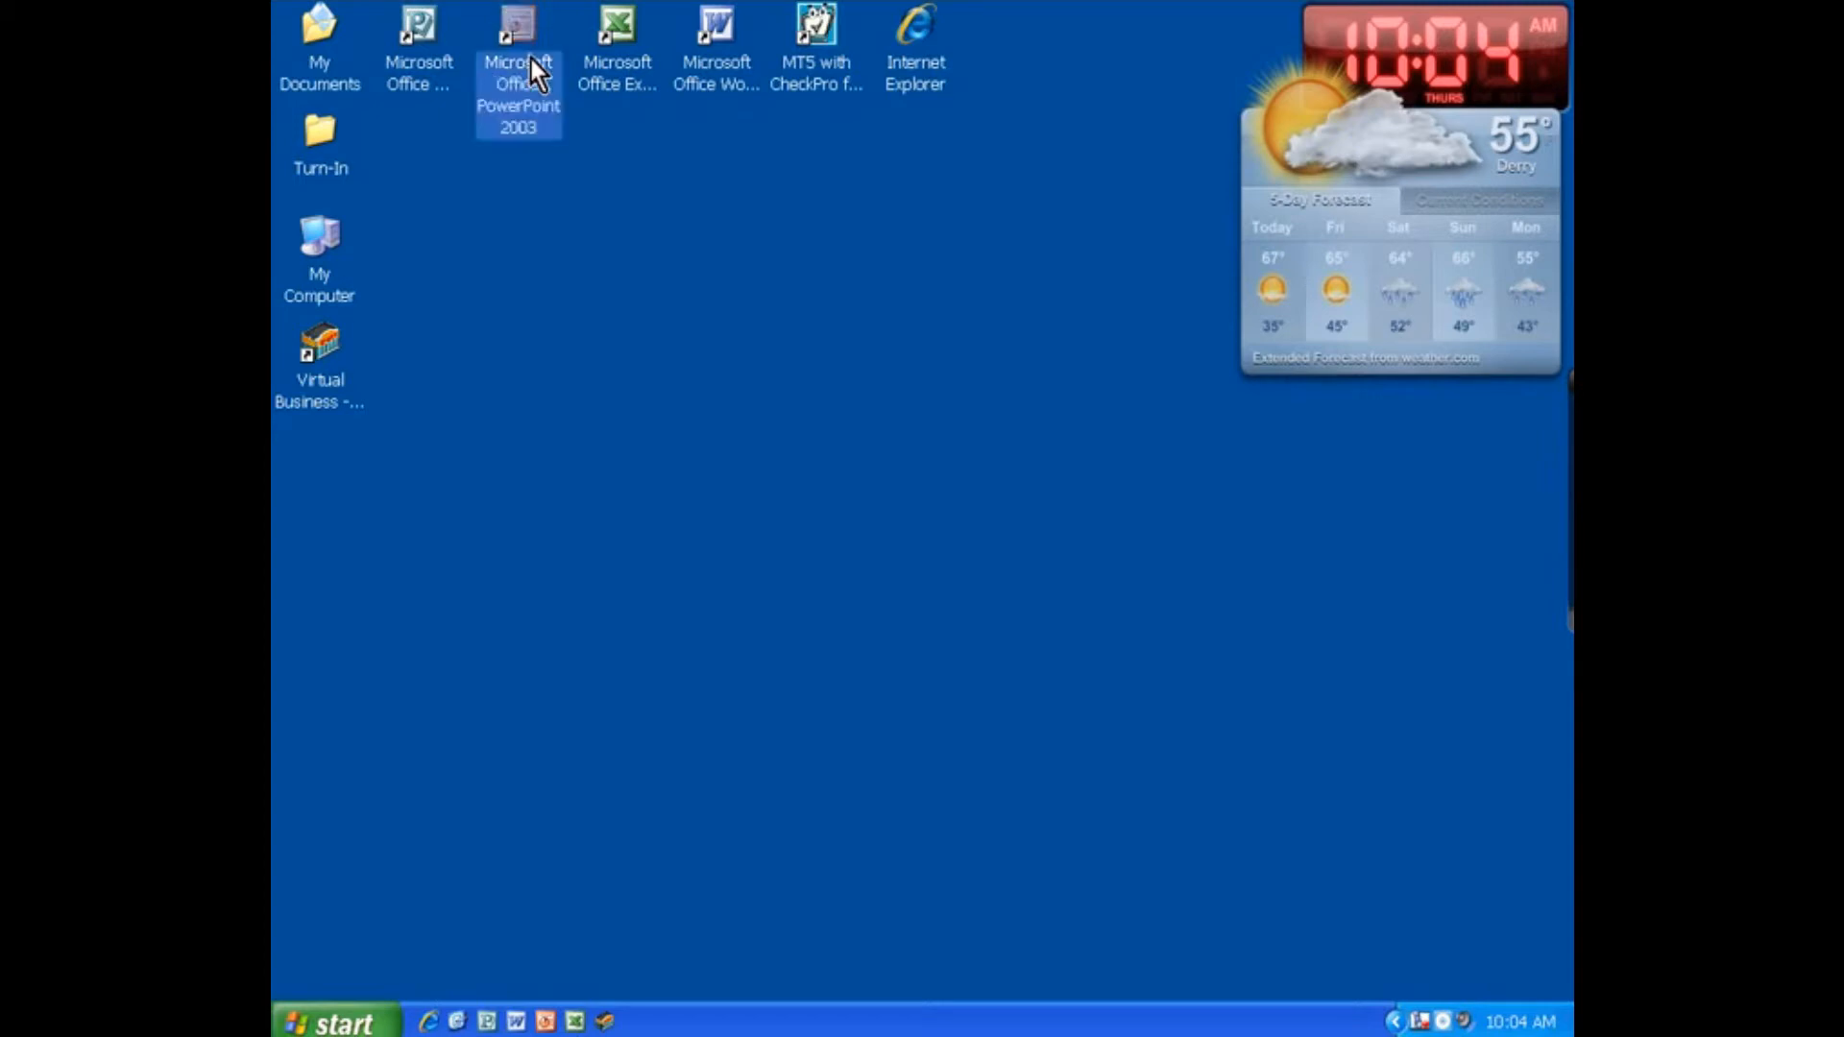
Step: Launch PowerPoint 2003 and close the Getting Started task pane
double_click(511, 99)
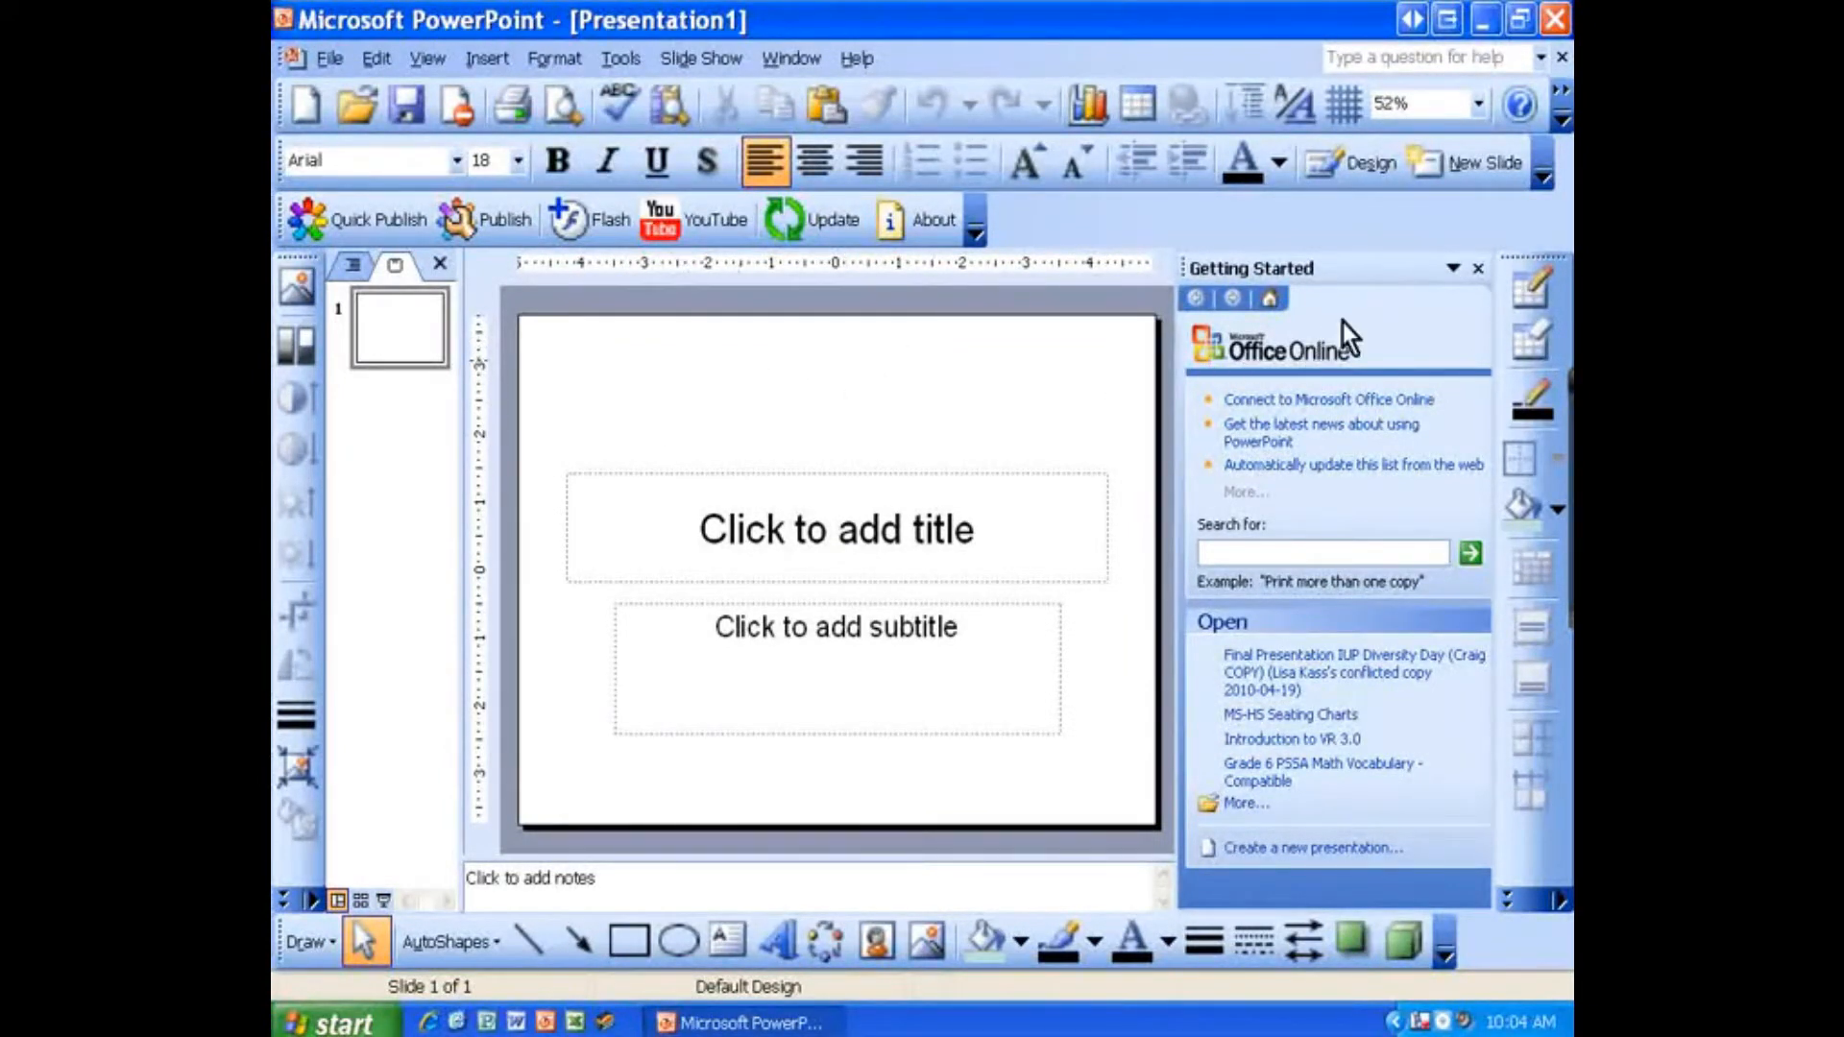
left_click(1477, 270)
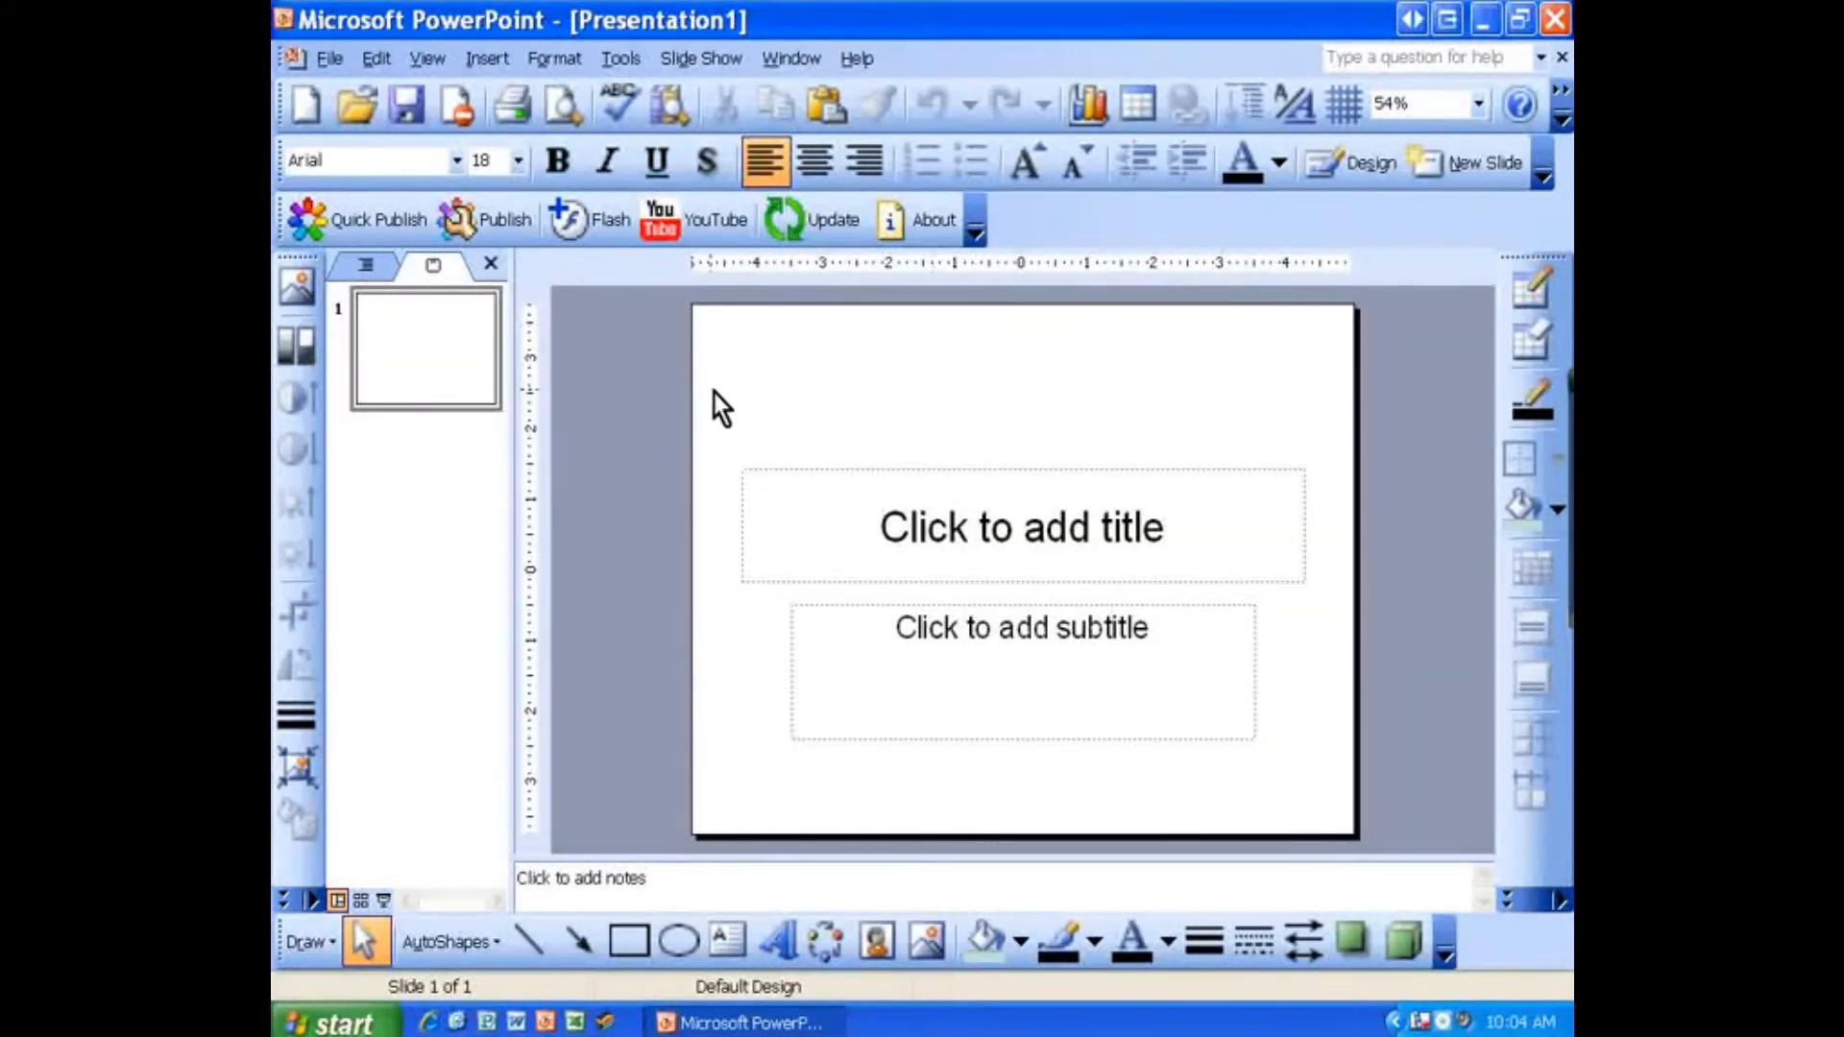
Step: Select the title and subtitle placeholders and delete both from the slide
left_click(865, 619)
left_click_drag(711, 385, 1334, 776)
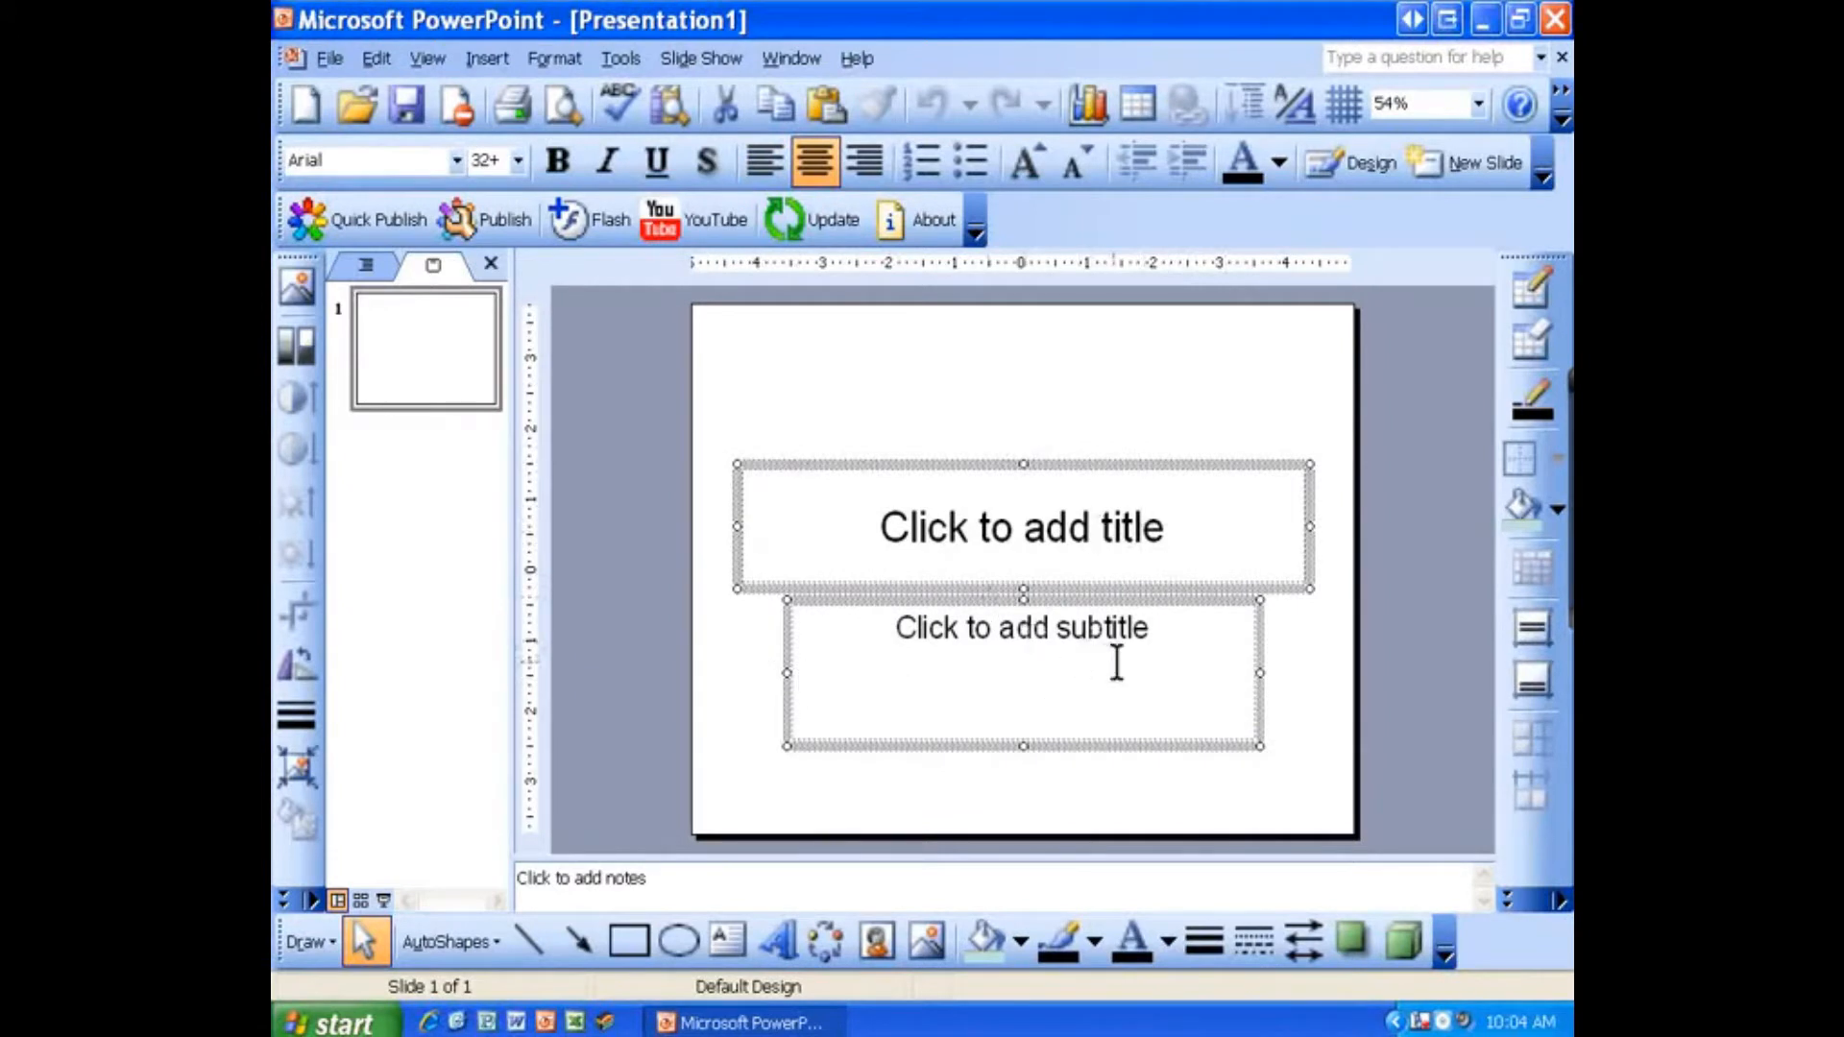
key("Delete")
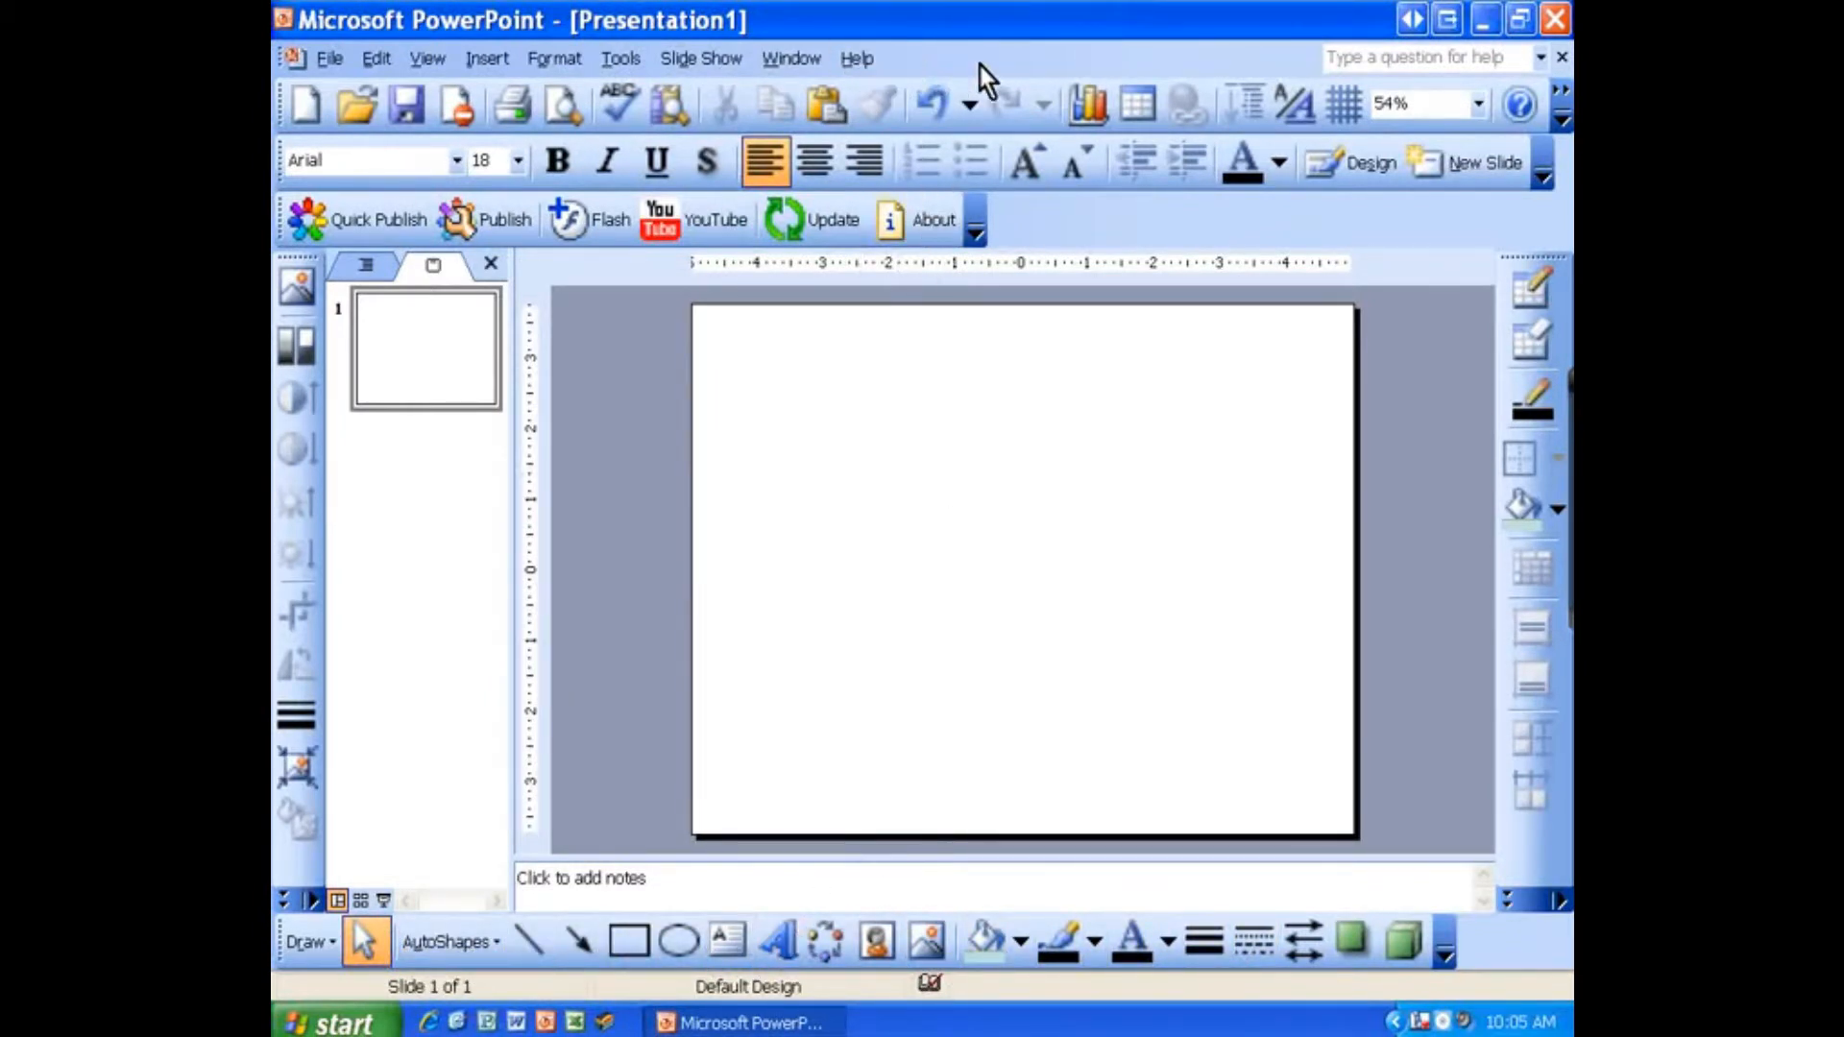
Step: Draw a rectangle across the full top of the slide, about 10" wide and 2.25" high
right_click(931, 61)
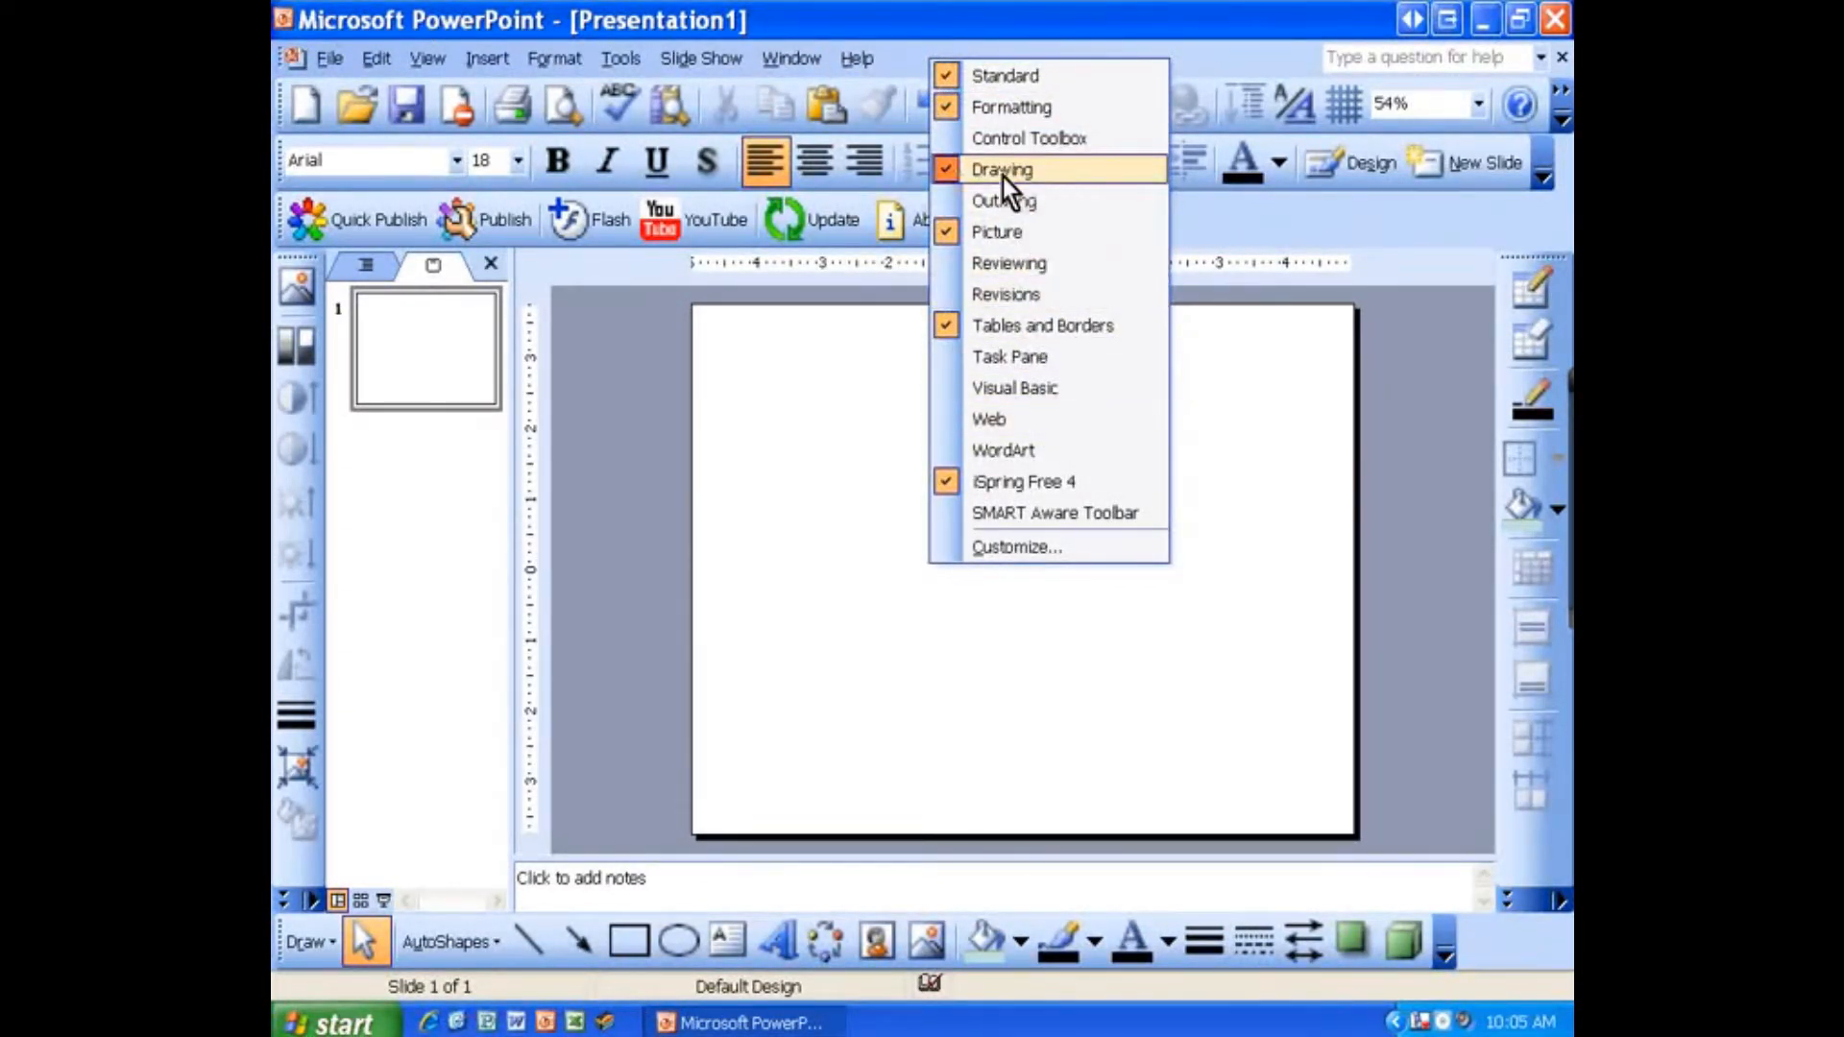
left_click(849, 565)
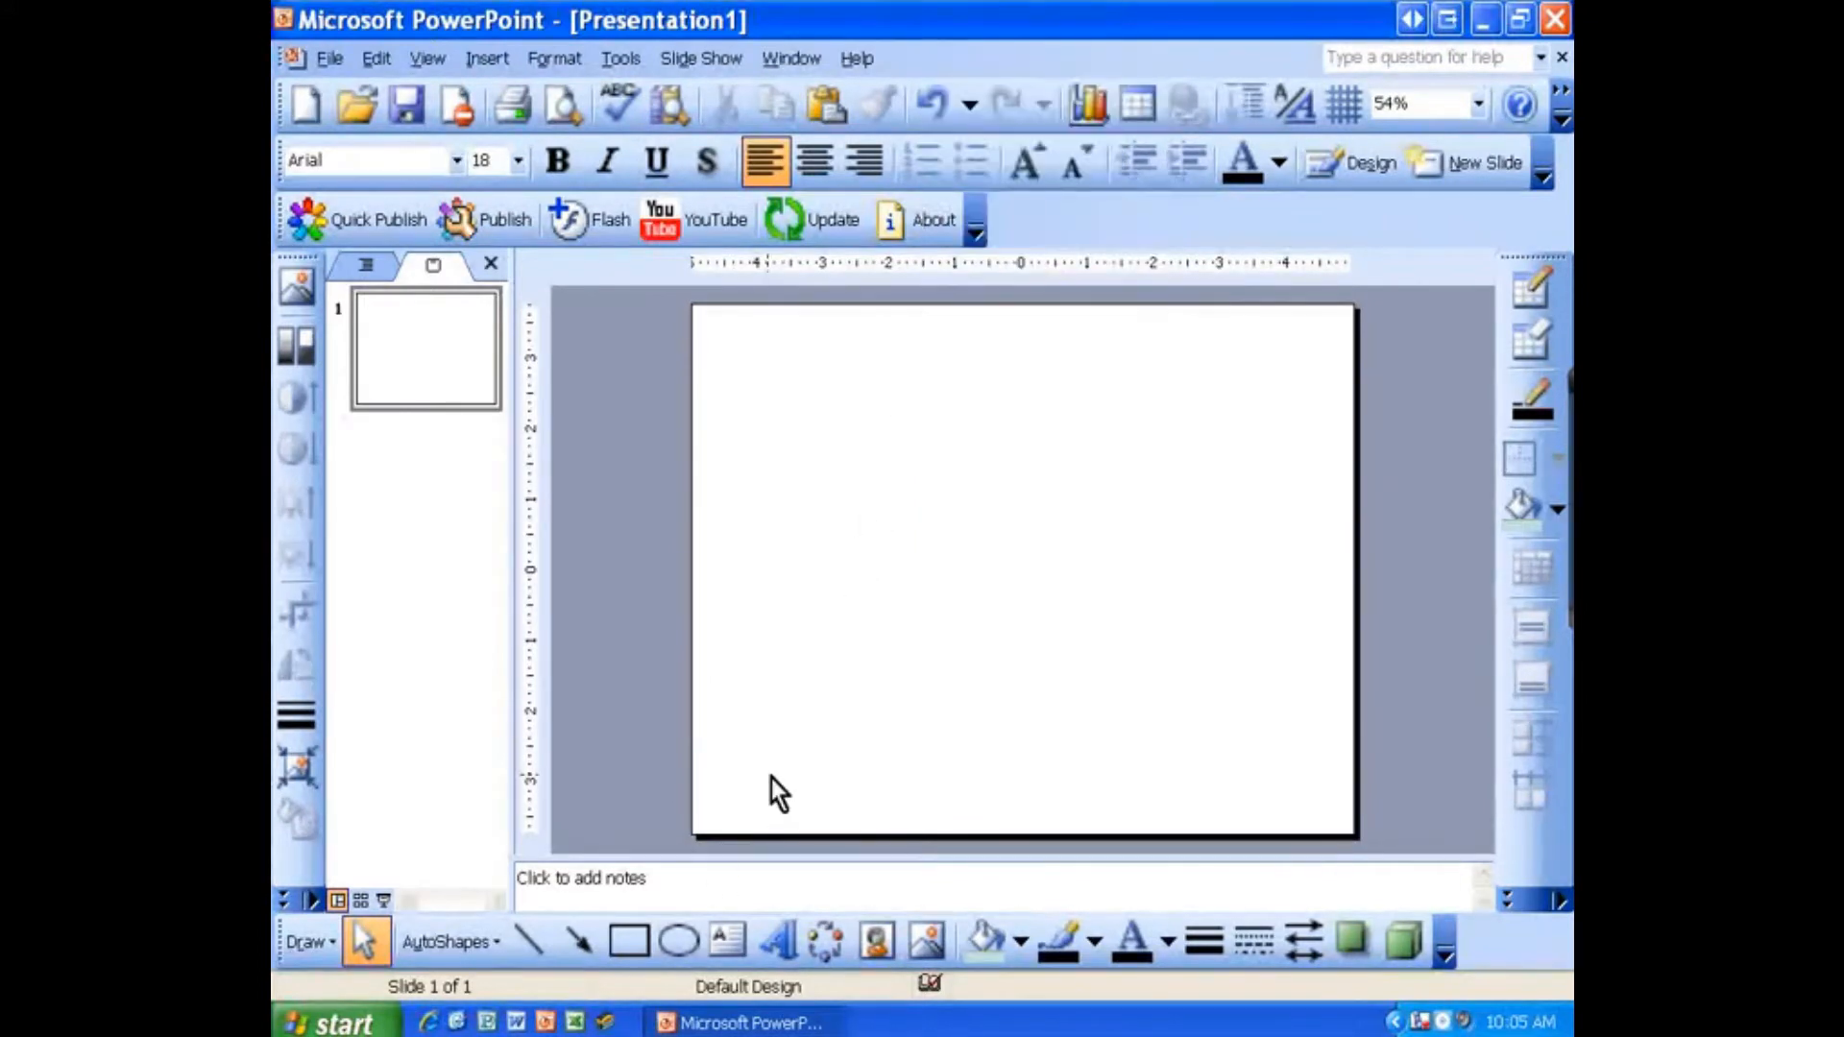
left_click(616, 945)
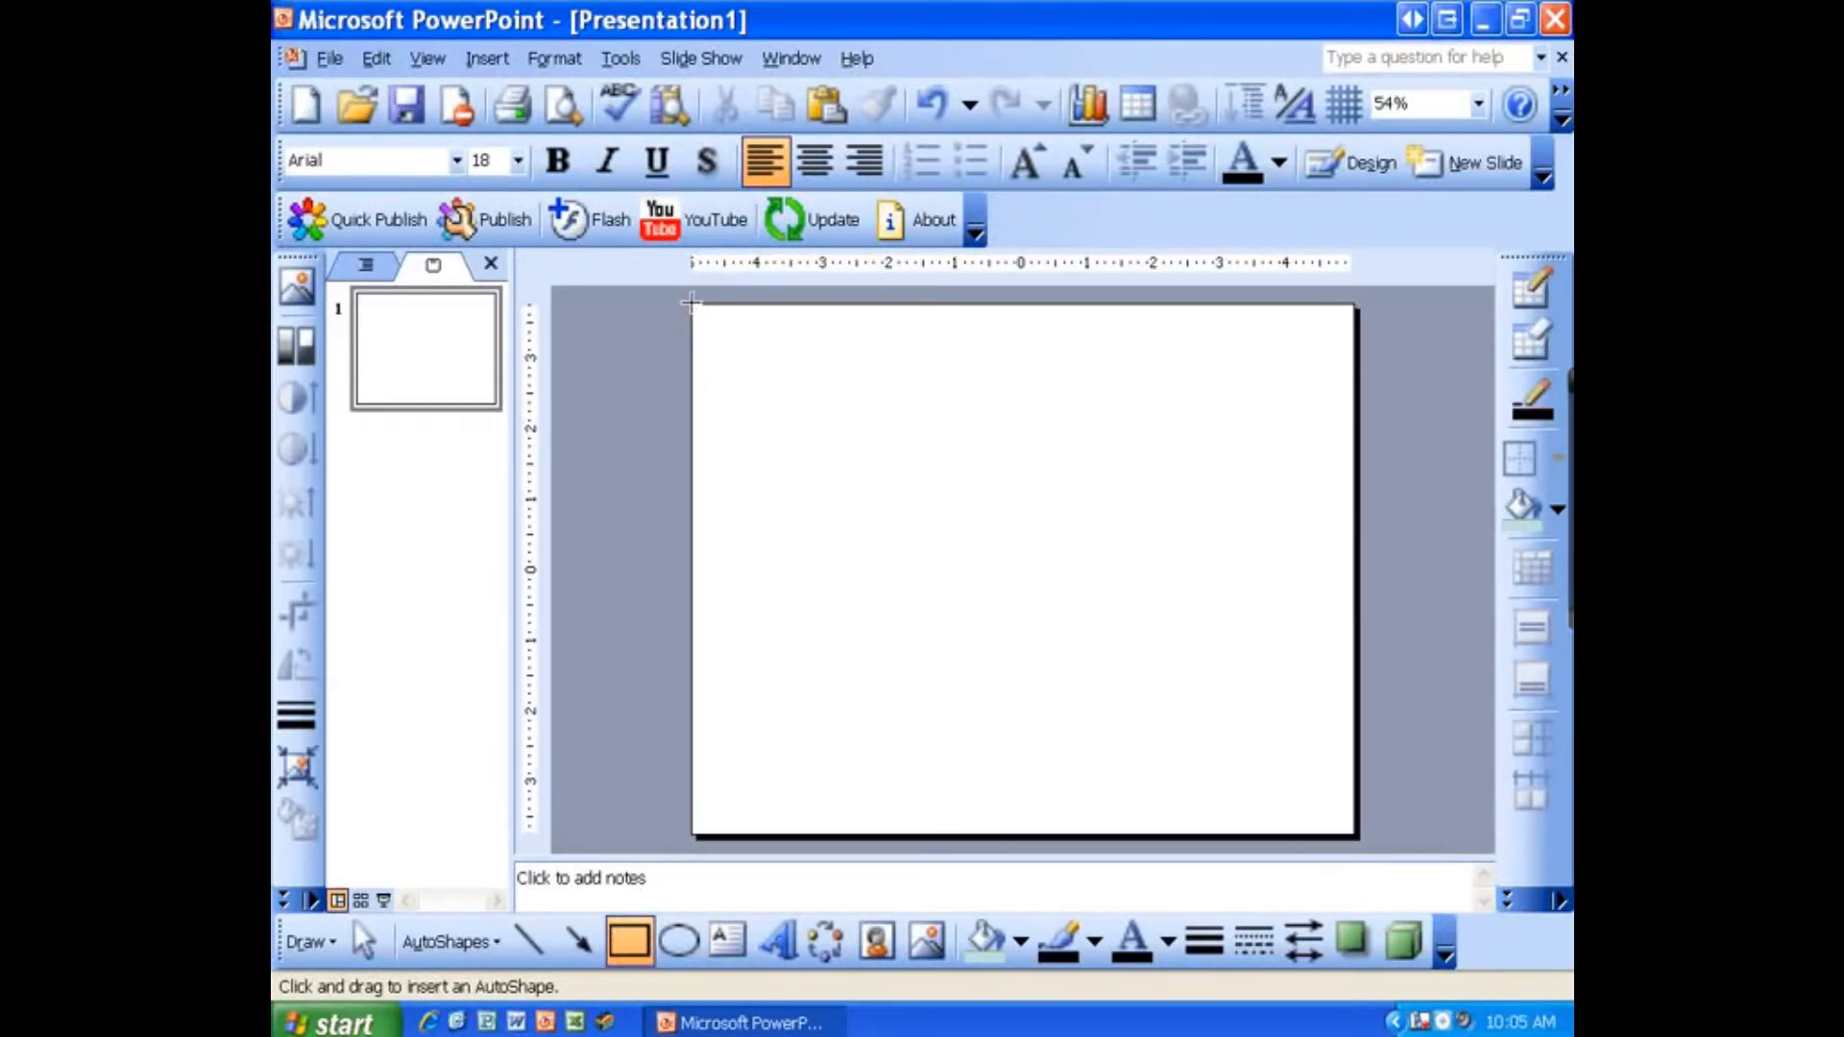
mouse_move(691, 303)
left_mouse_down()
mouse_move(727, 430)
mouse_move(1075, 423)
mouse_move(1104, 459)
mouse_move(1349, 465)
left_mouse_up()
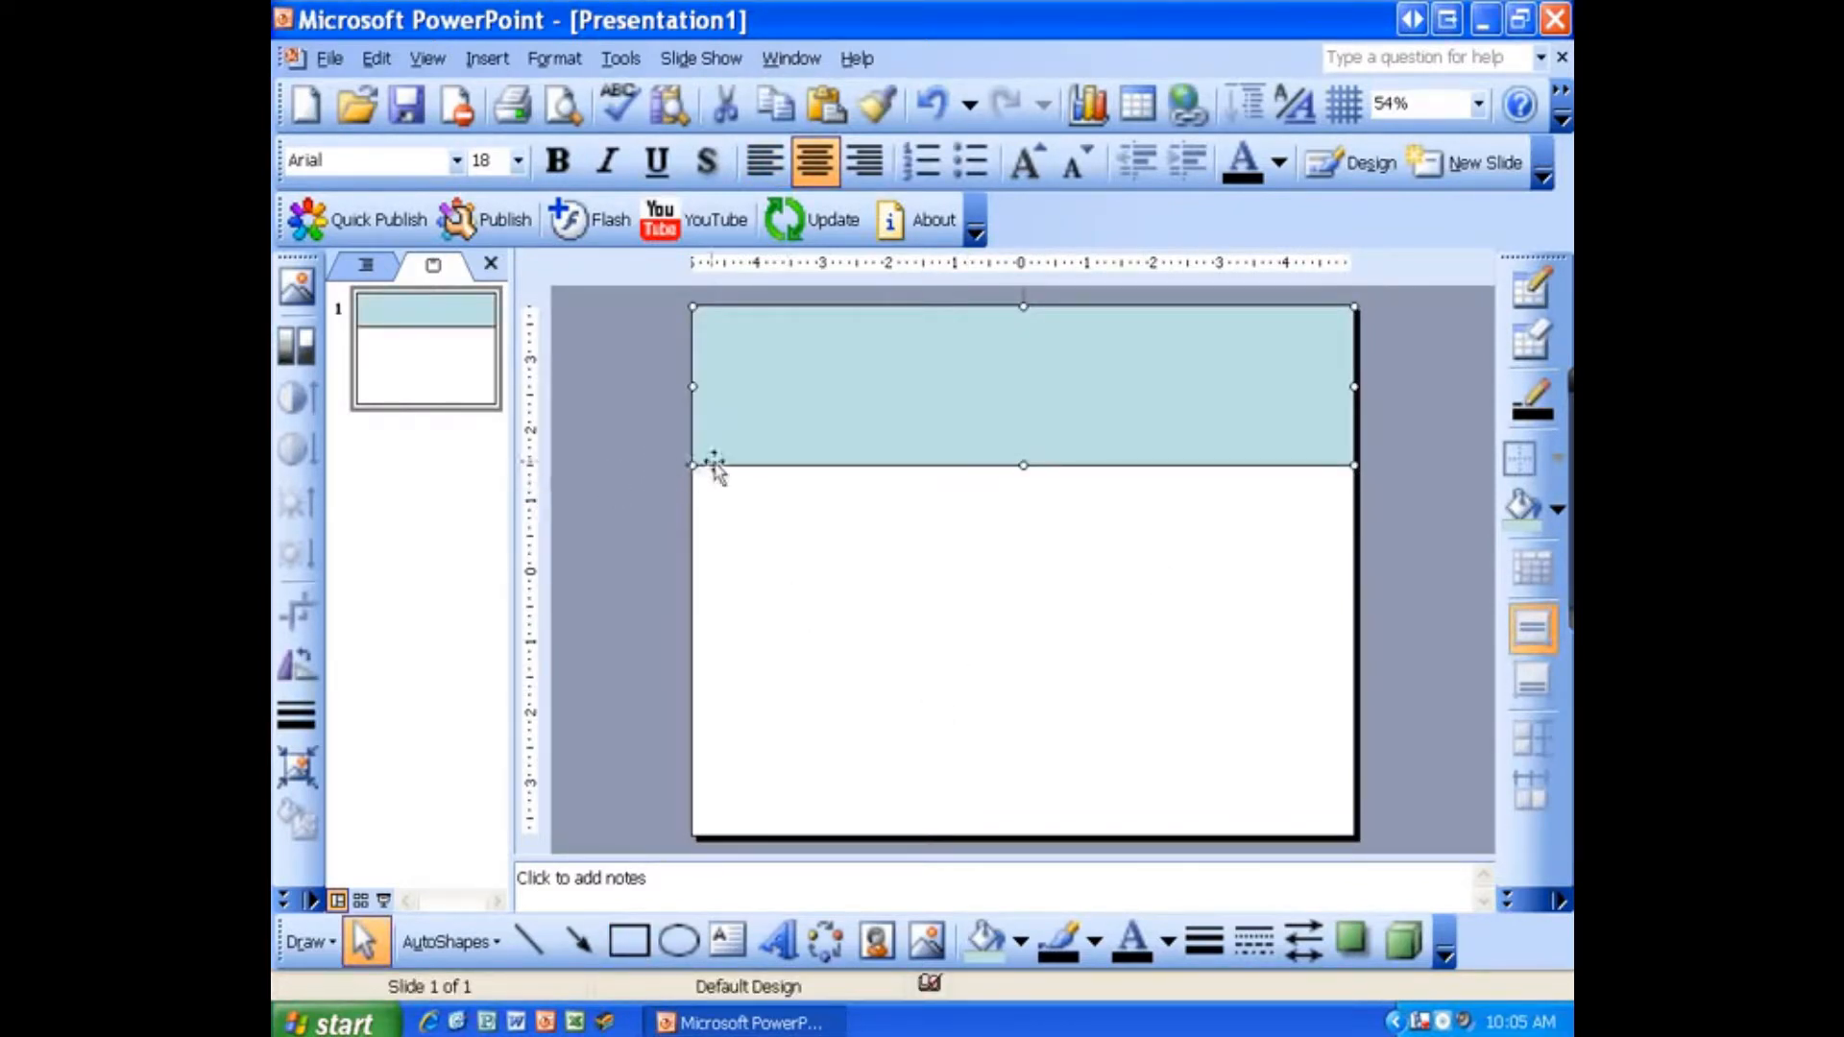
Step: Format the rectangle with a height of 2.5" and No Fill for its color
double_click(848, 432)
left_click(822, 271)
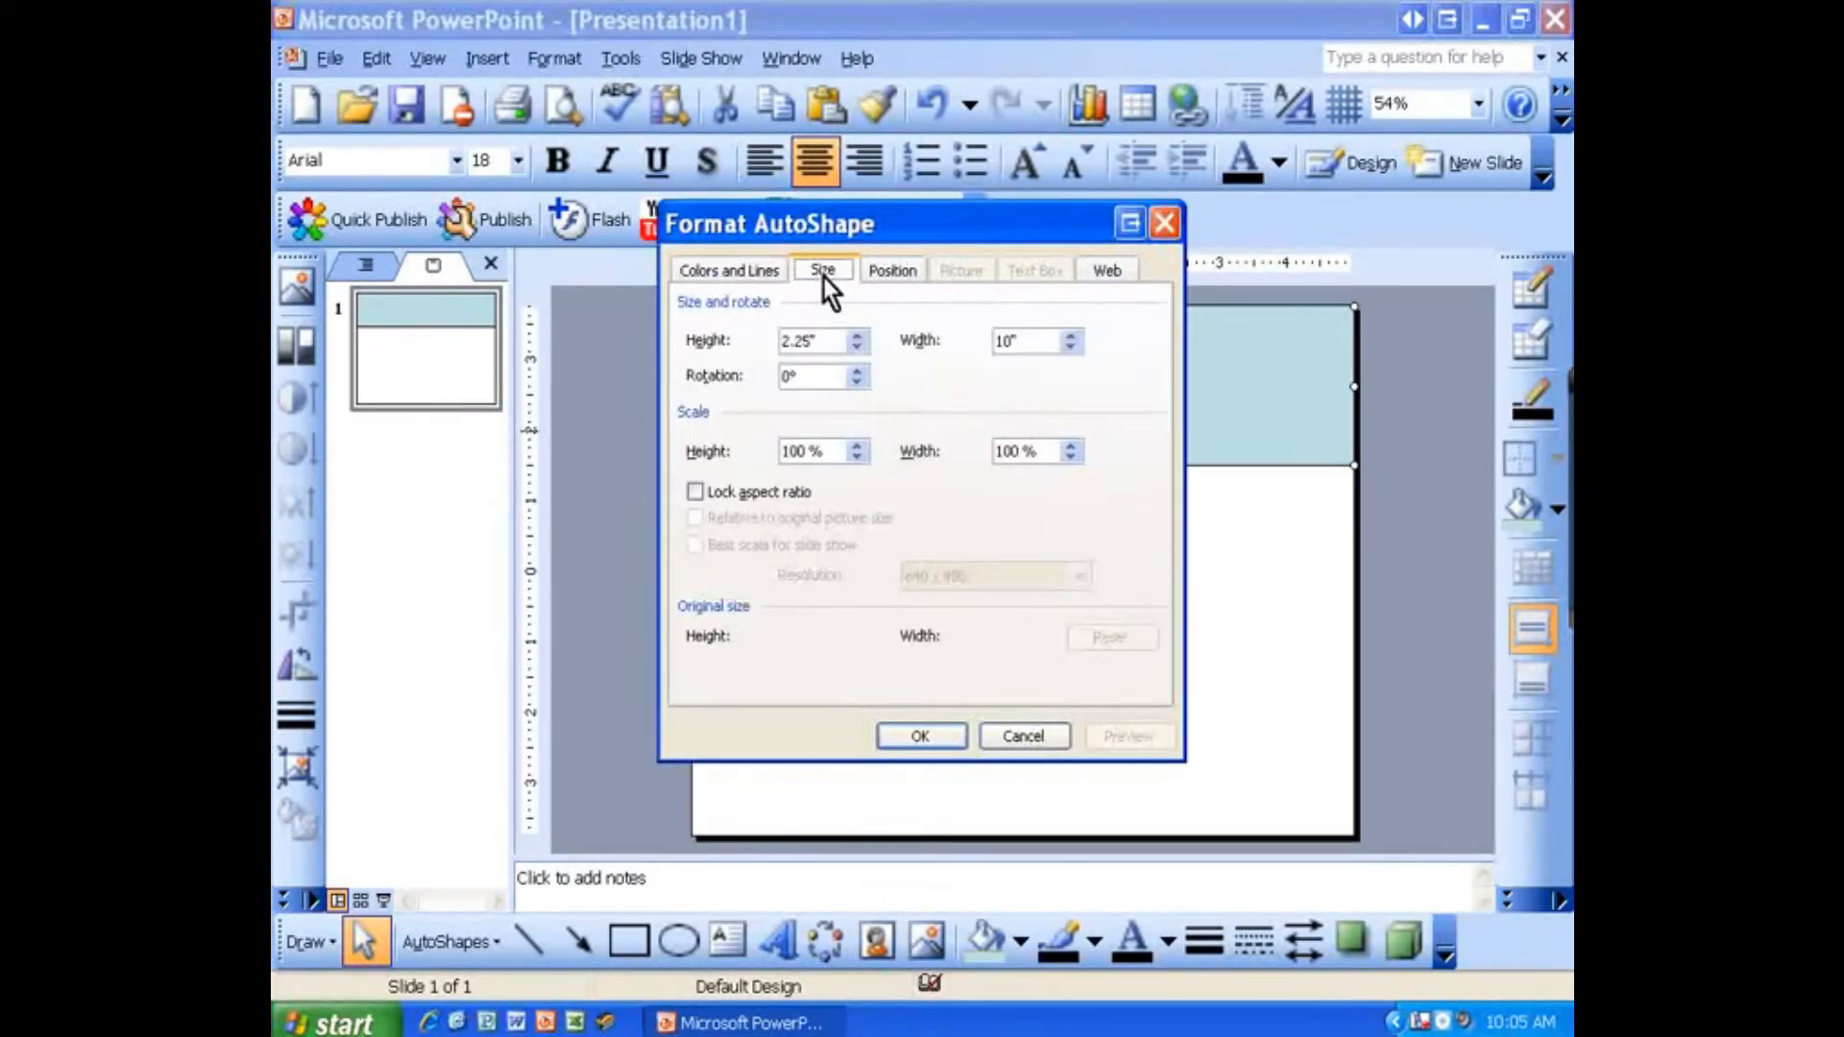
left_click(810, 340)
key("BackSpace")
key("BackSpace")
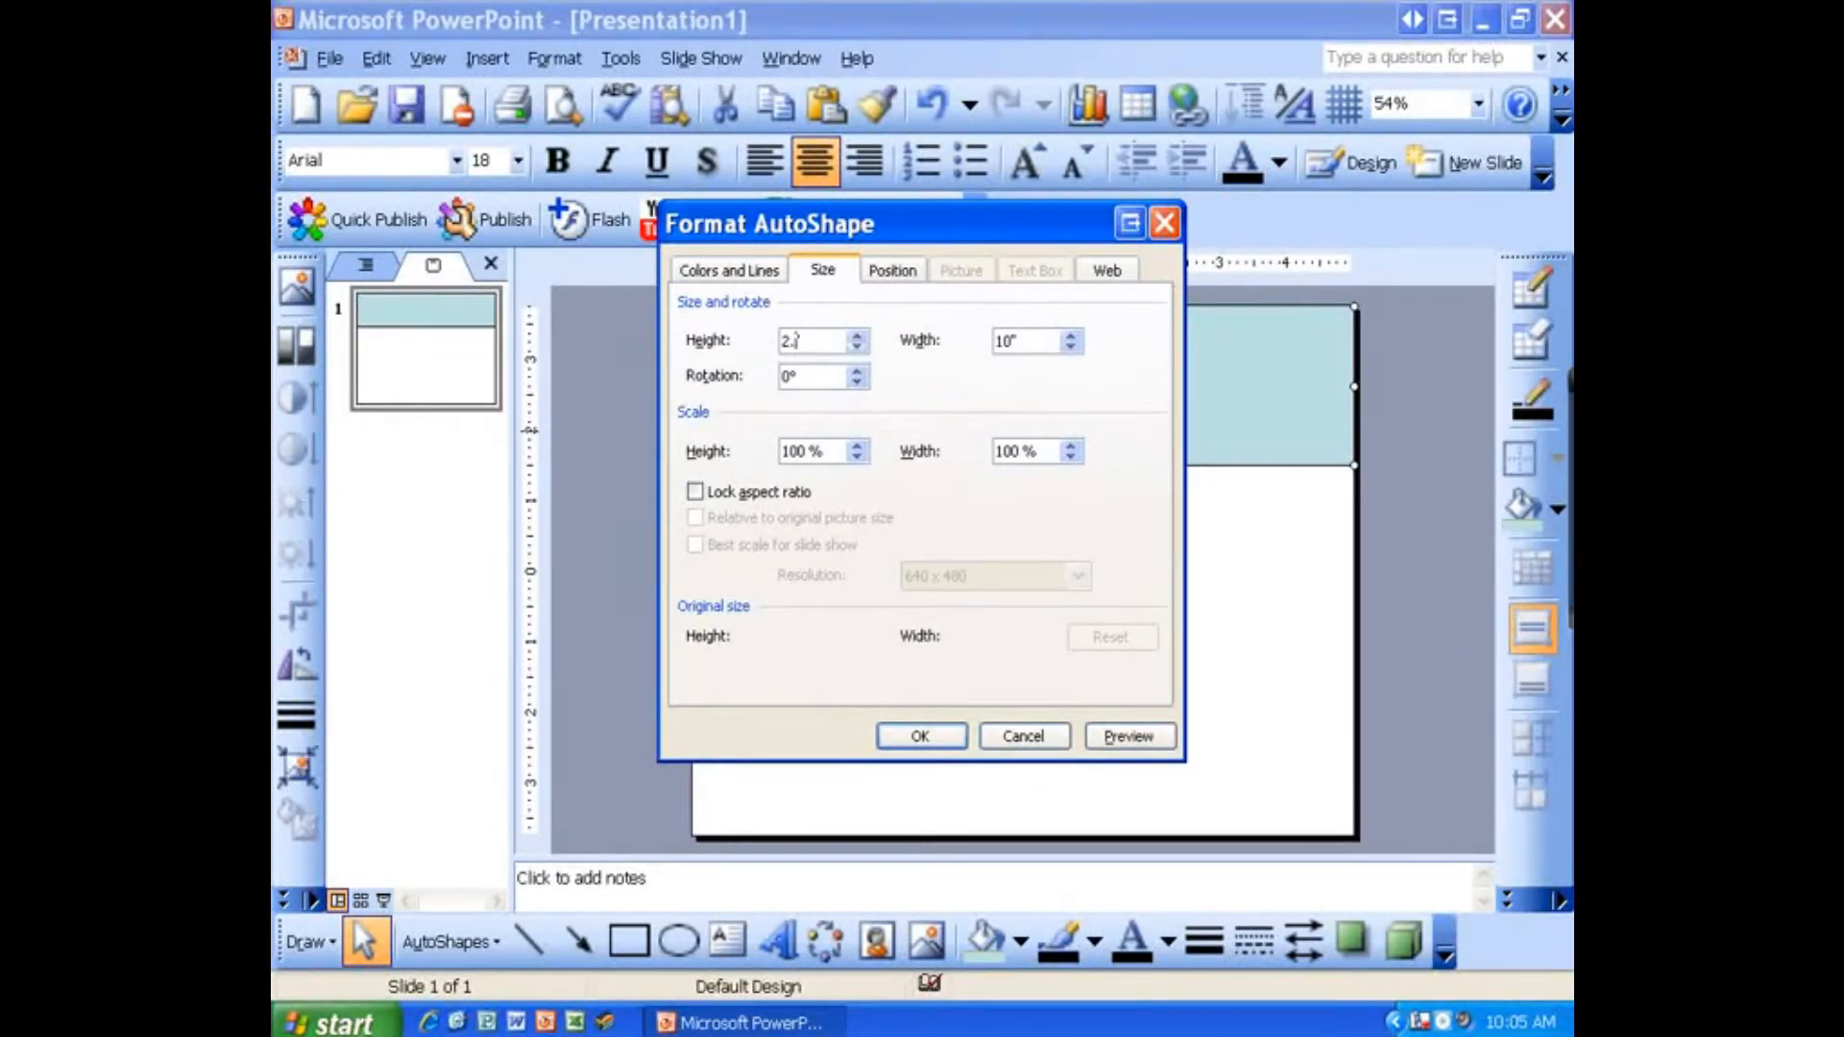
key("BackSpace")
type("5")
left_click_drag(1036, 342, 953, 344)
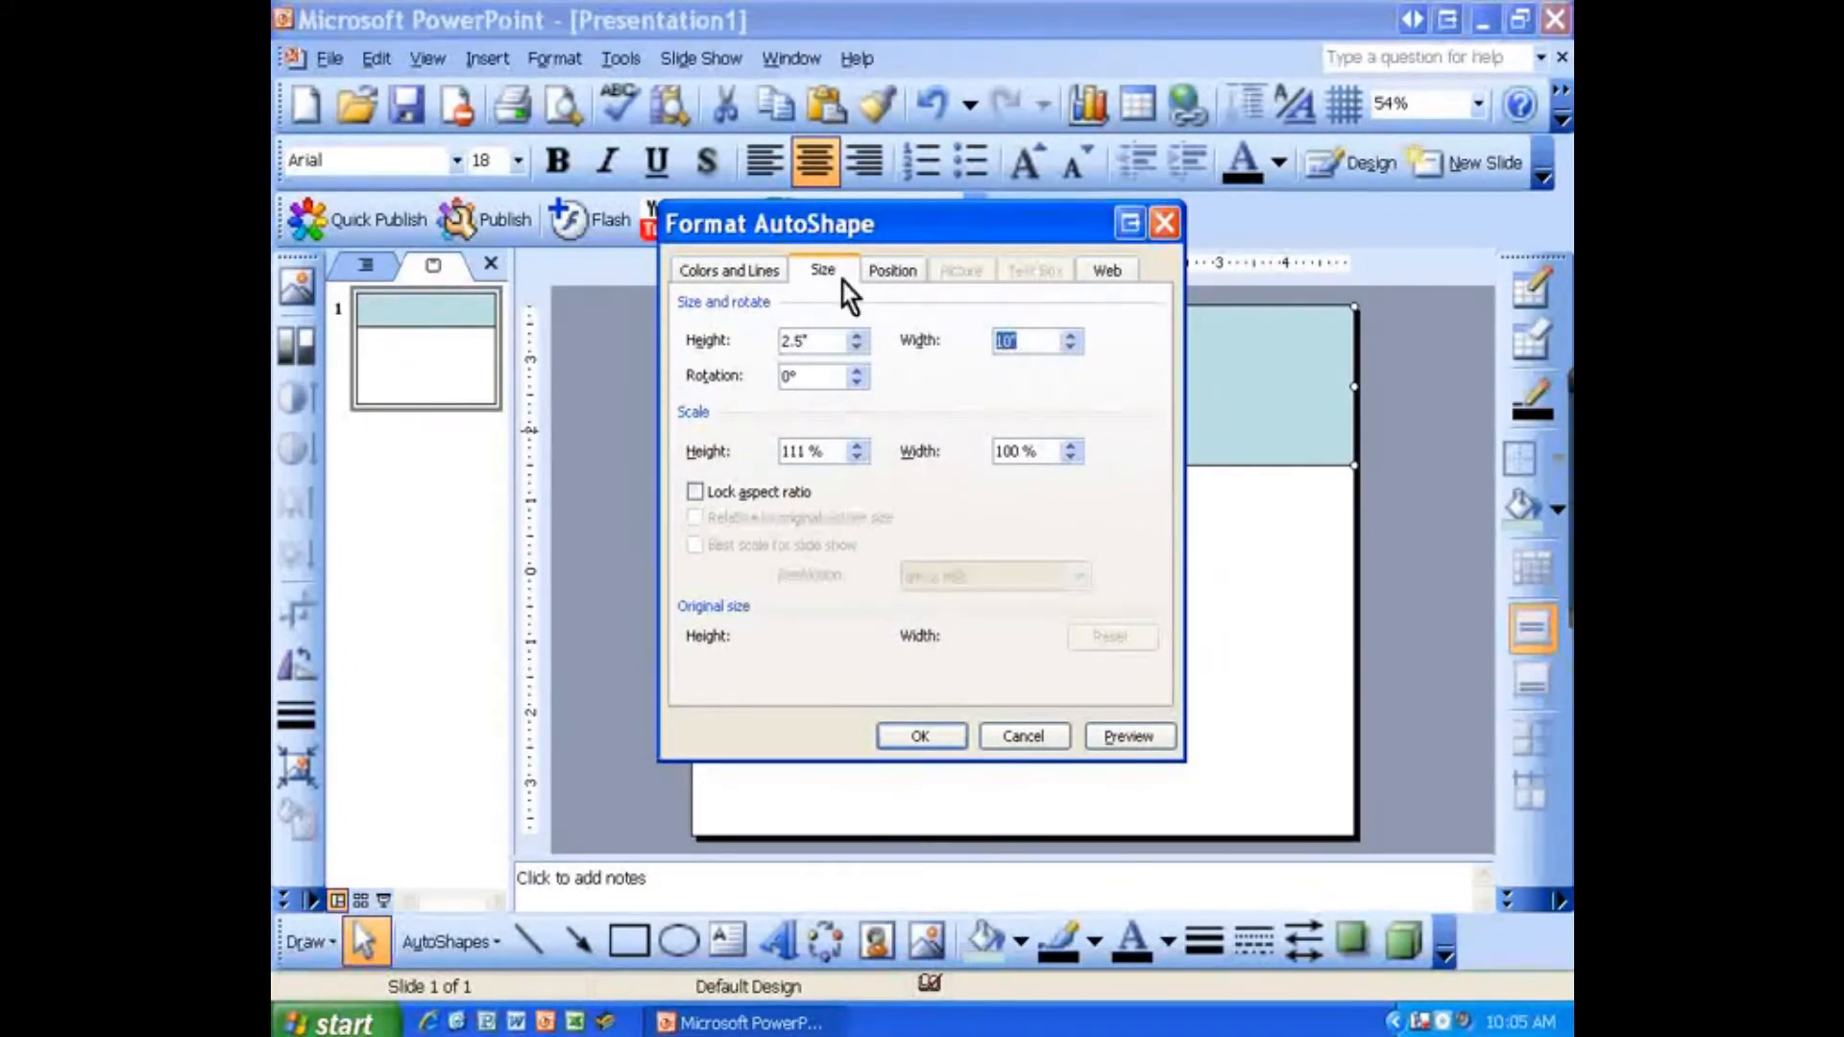
left_click(736, 271)
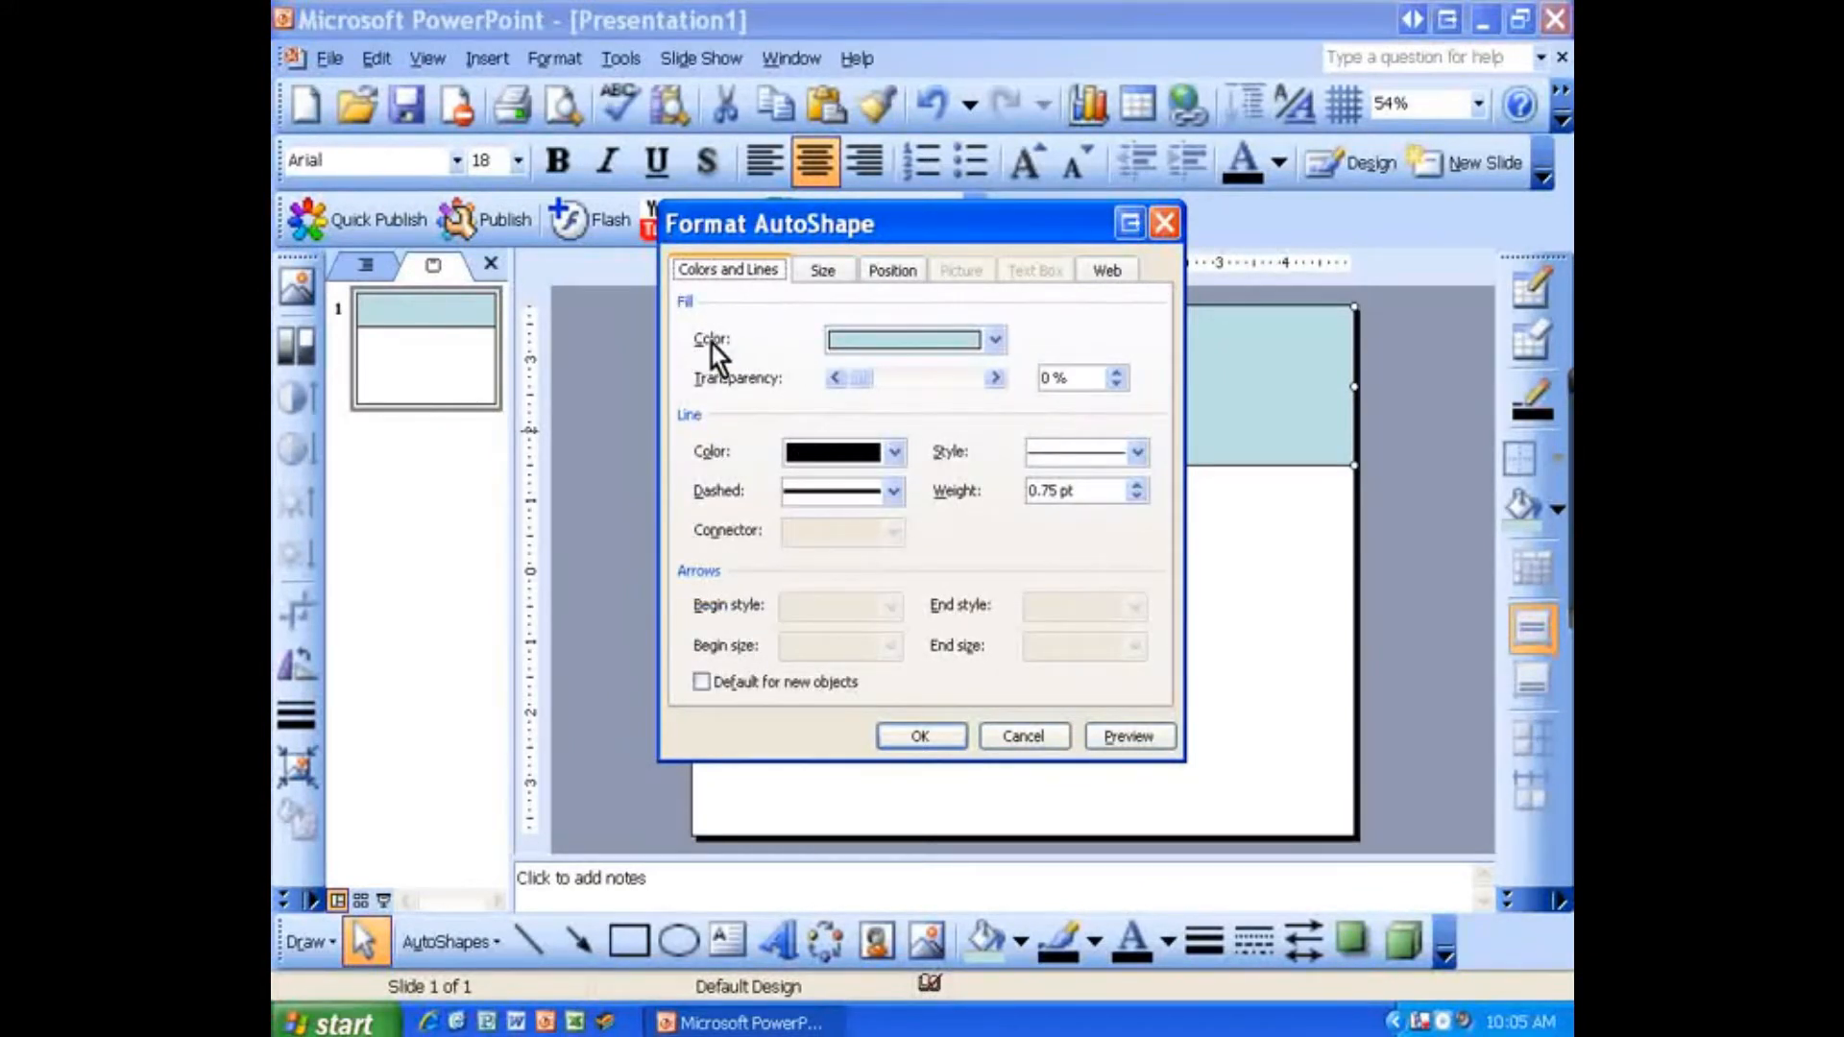
left_click(914, 341)
left_click(951, 380)
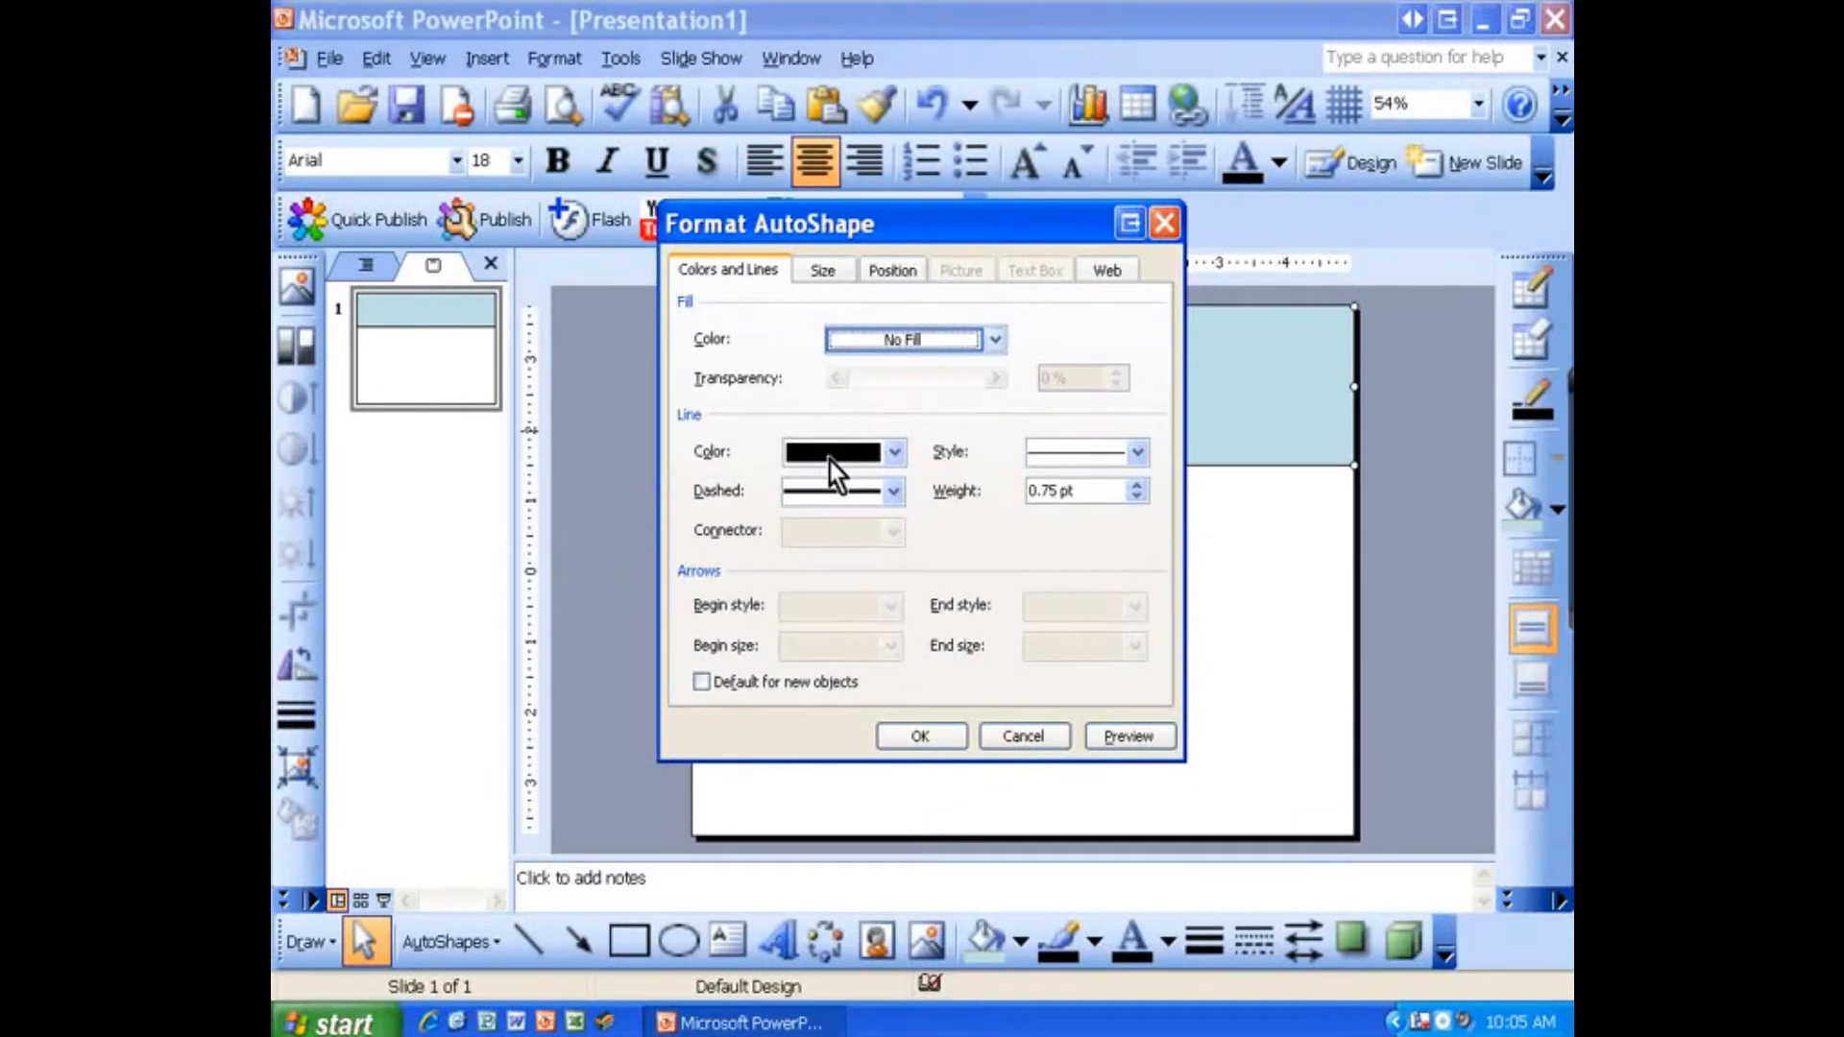
left_click(920, 736)
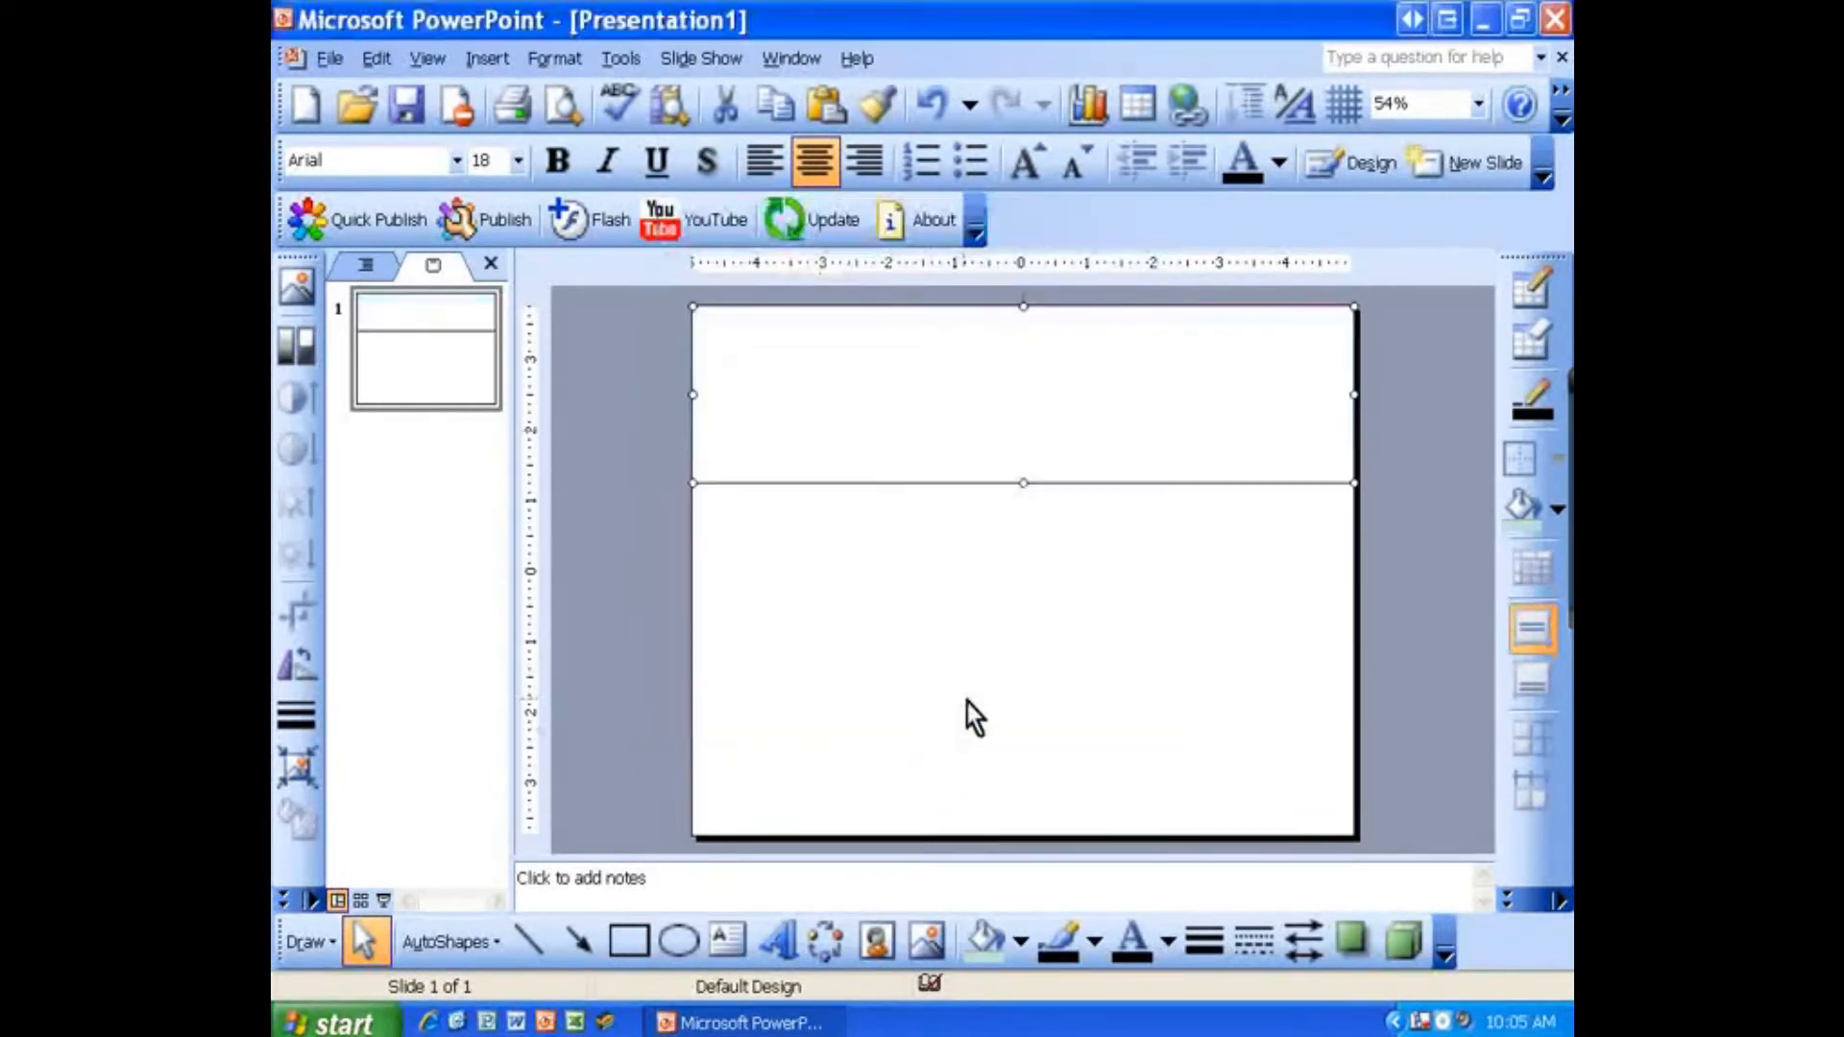
Step: Insert WordArt using the blue style in the gallery's second row, fifth column
left_click(1007, 578)
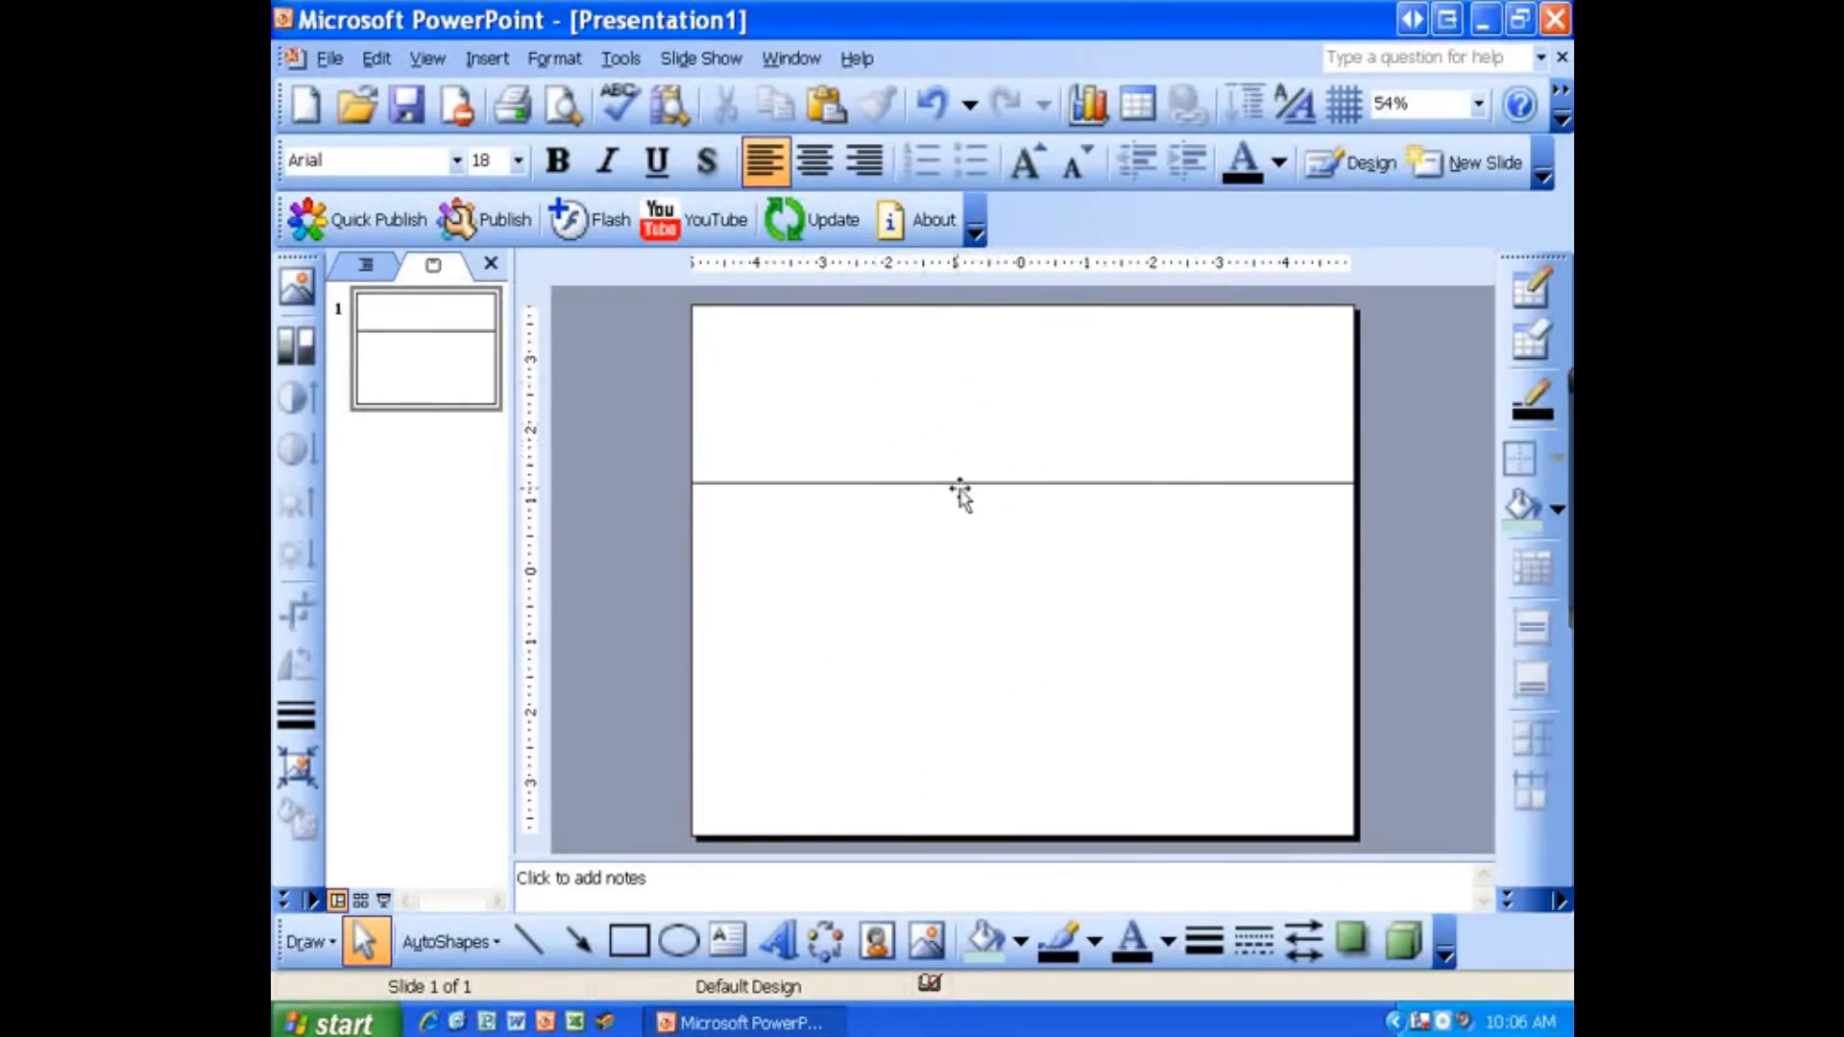
left_click(776, 942)
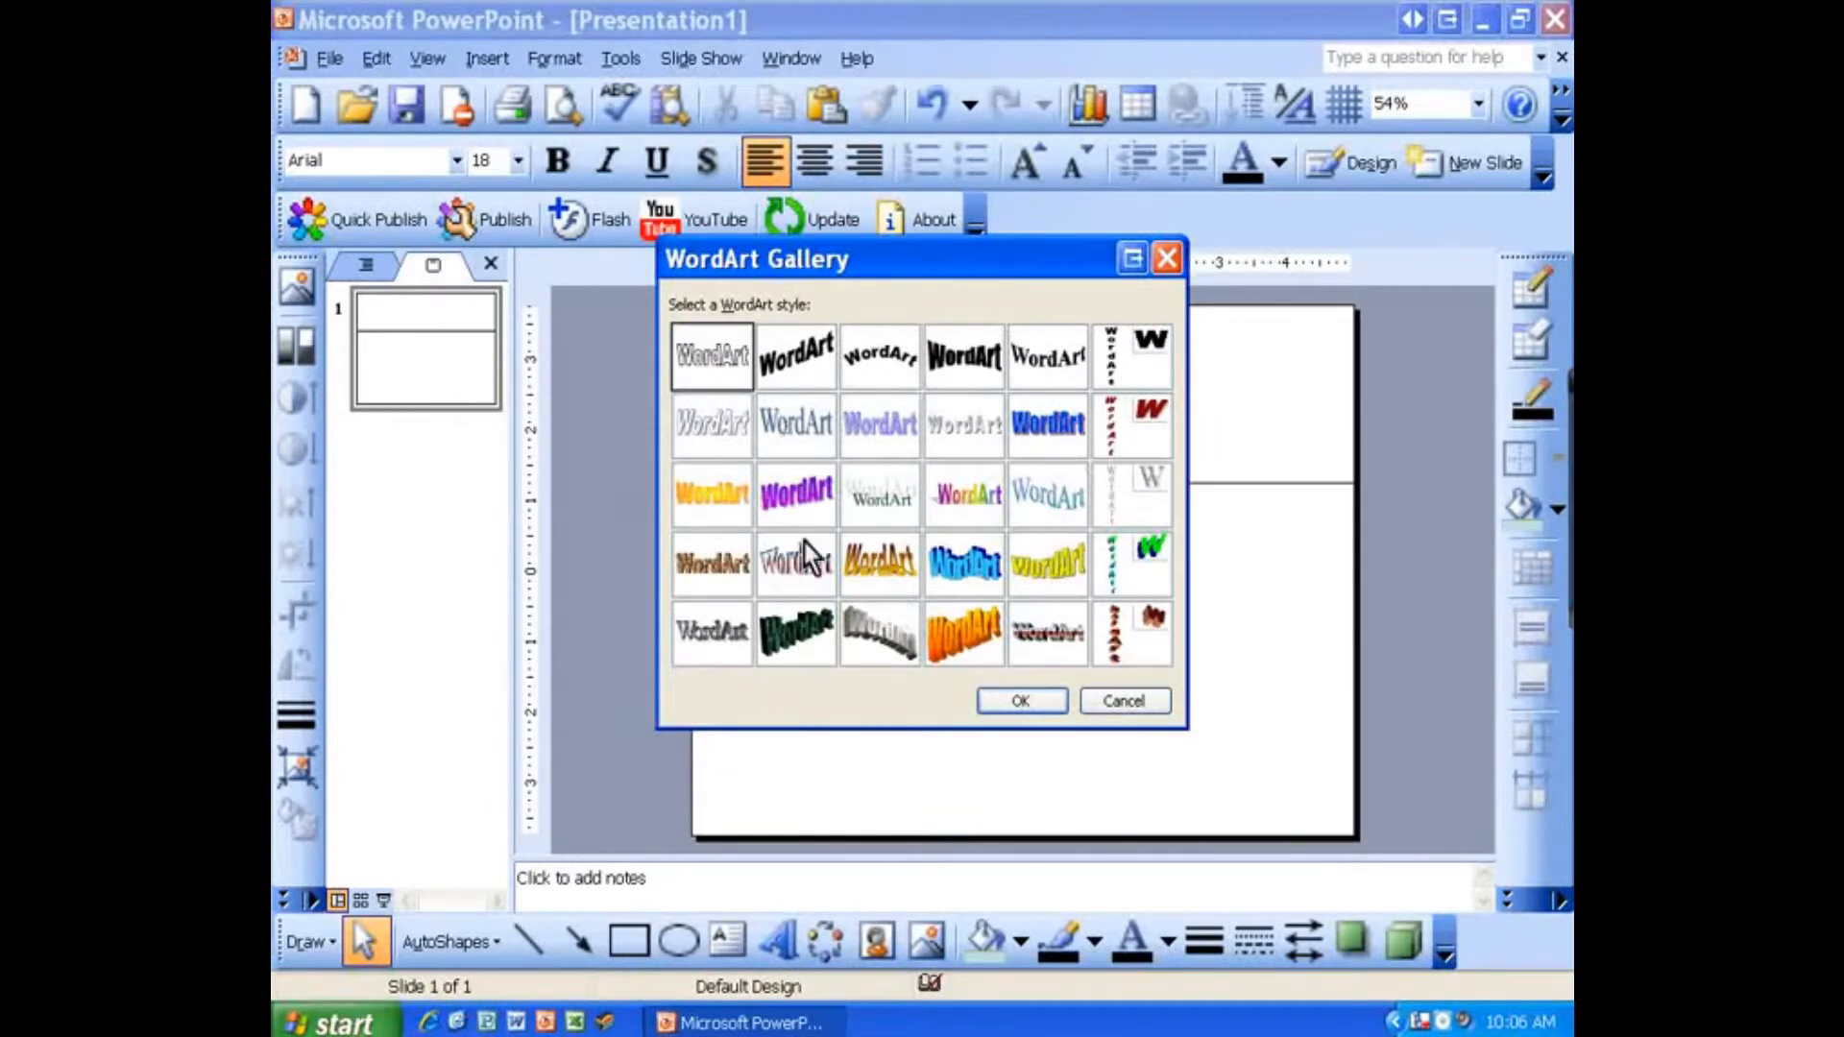
left_click(797, 369)
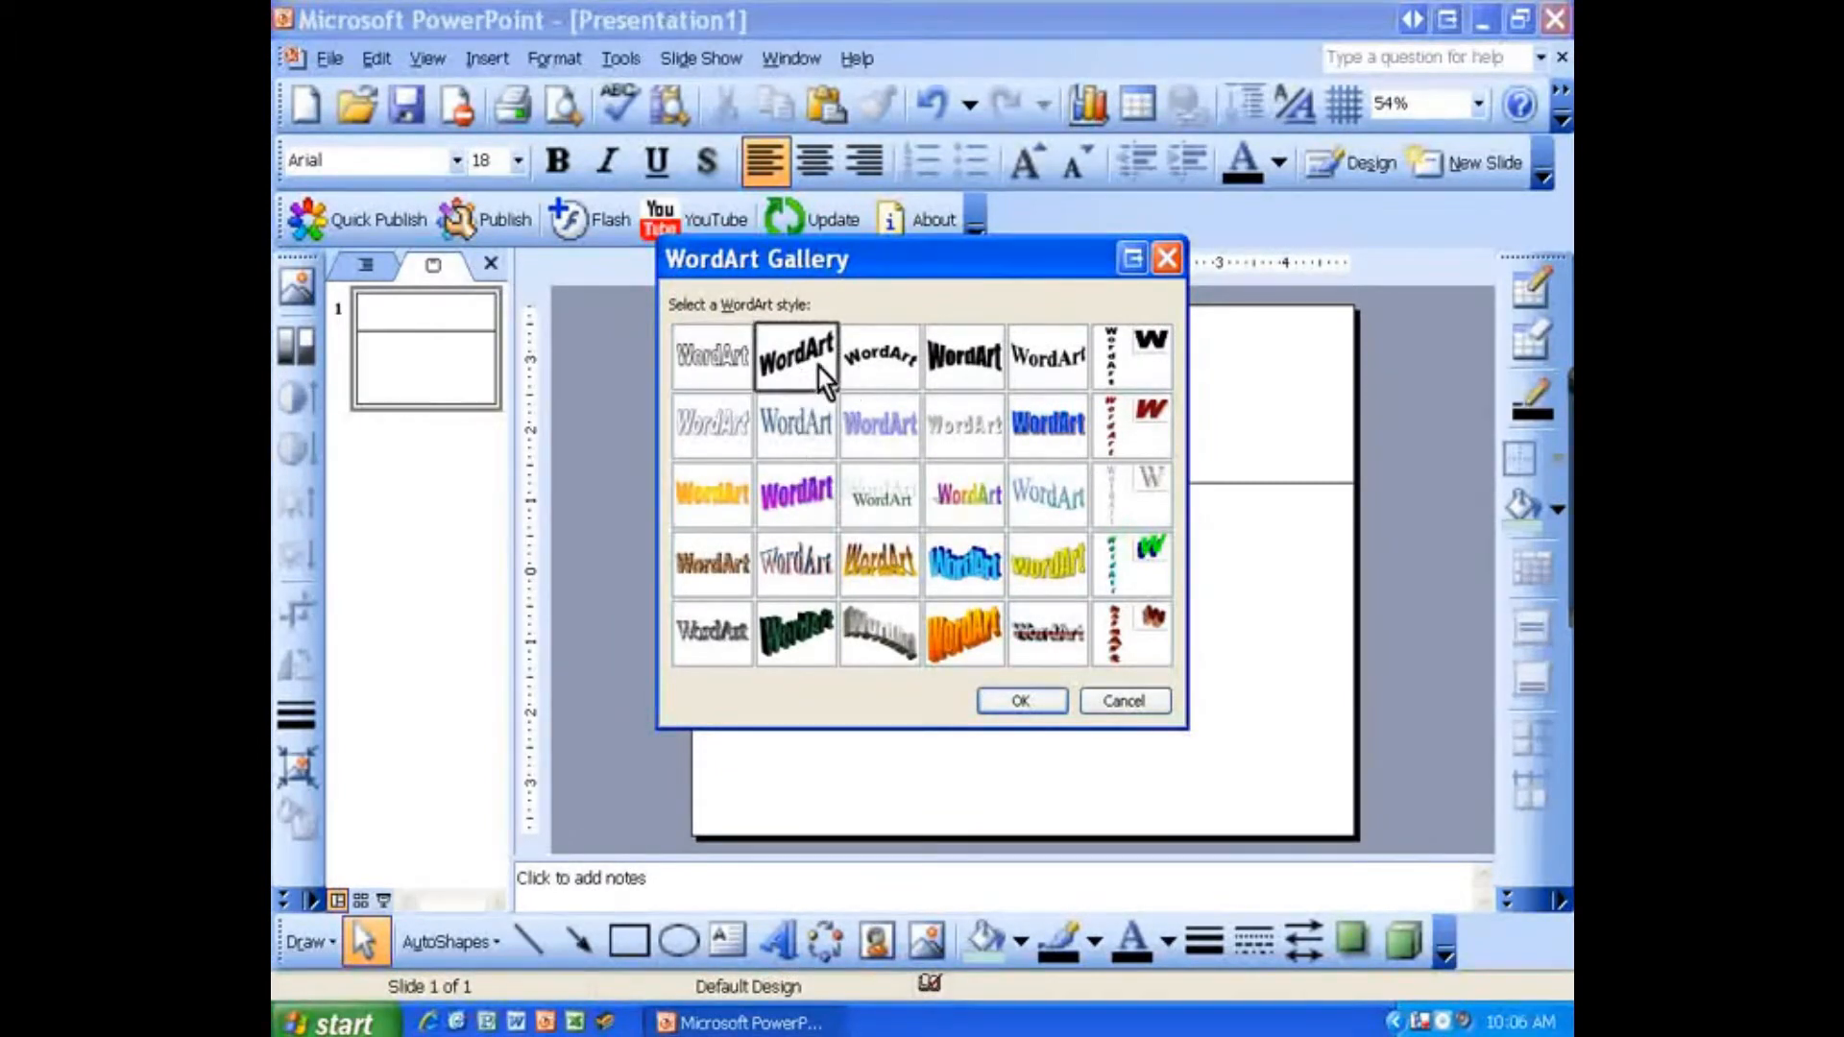
left_click(879, 363)
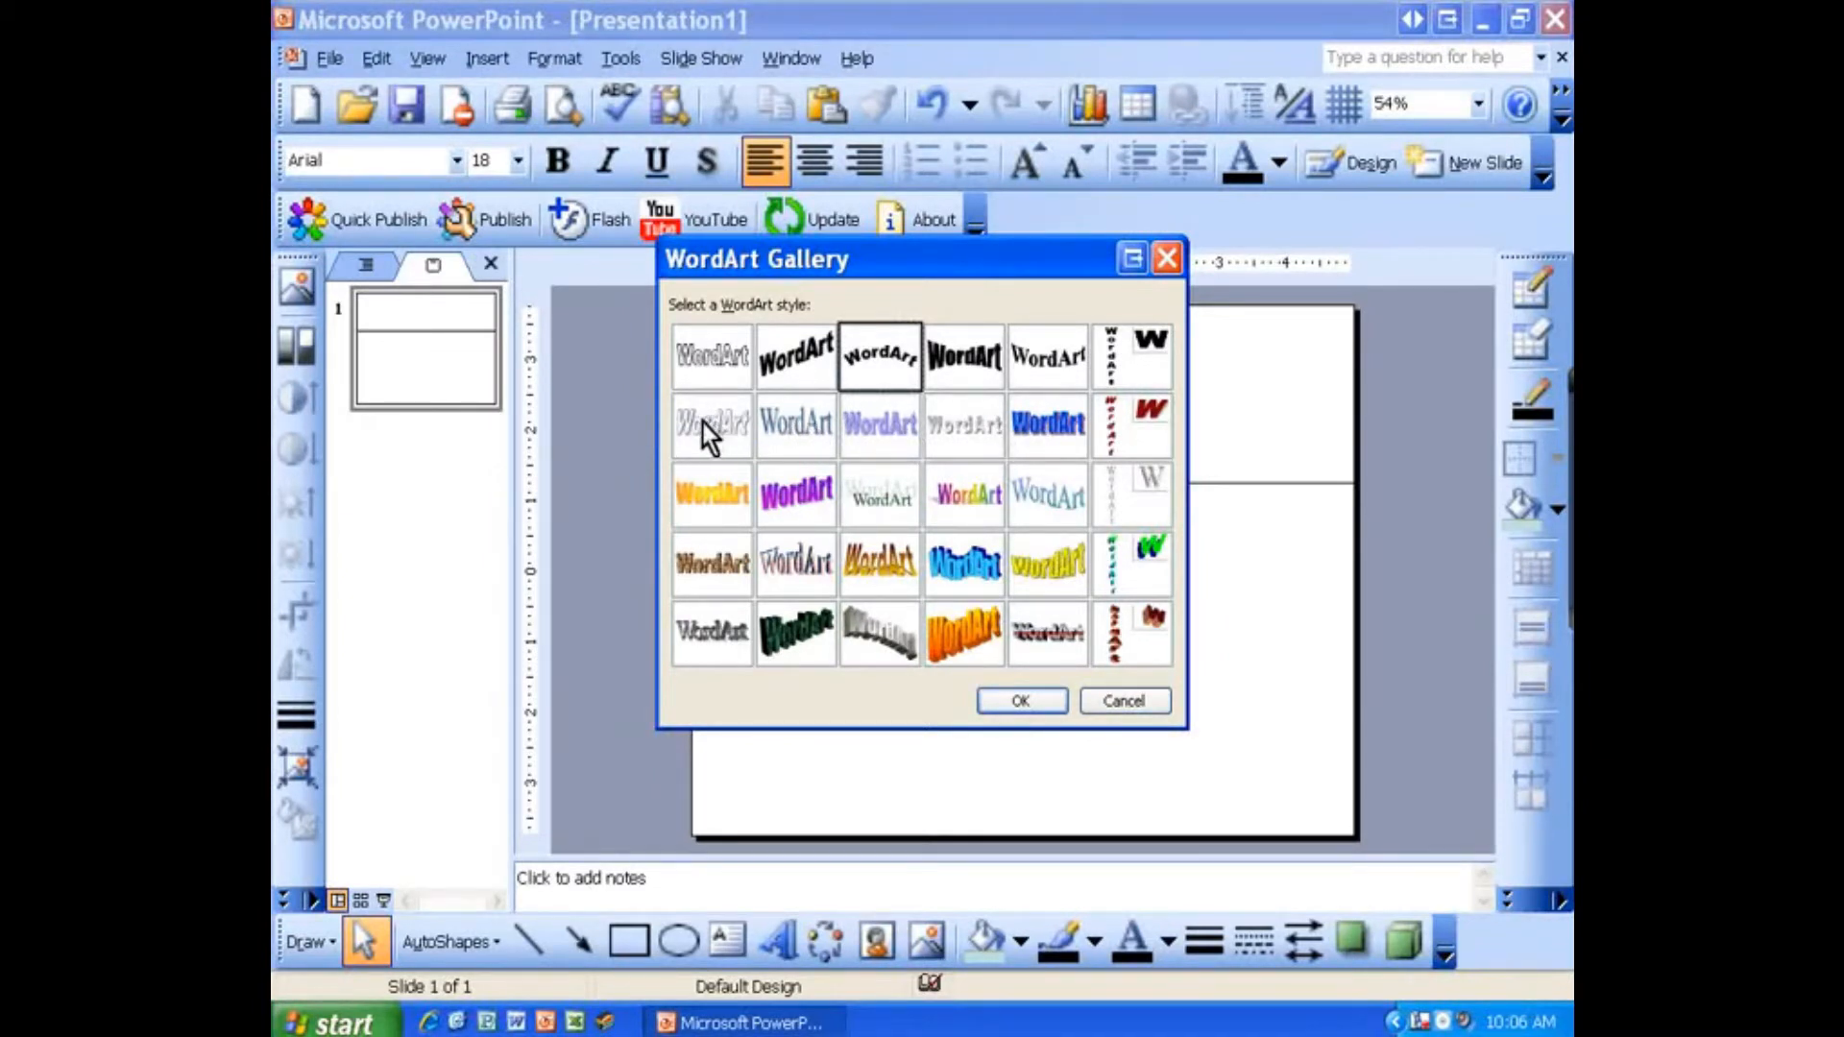
left_click(1033, 441)
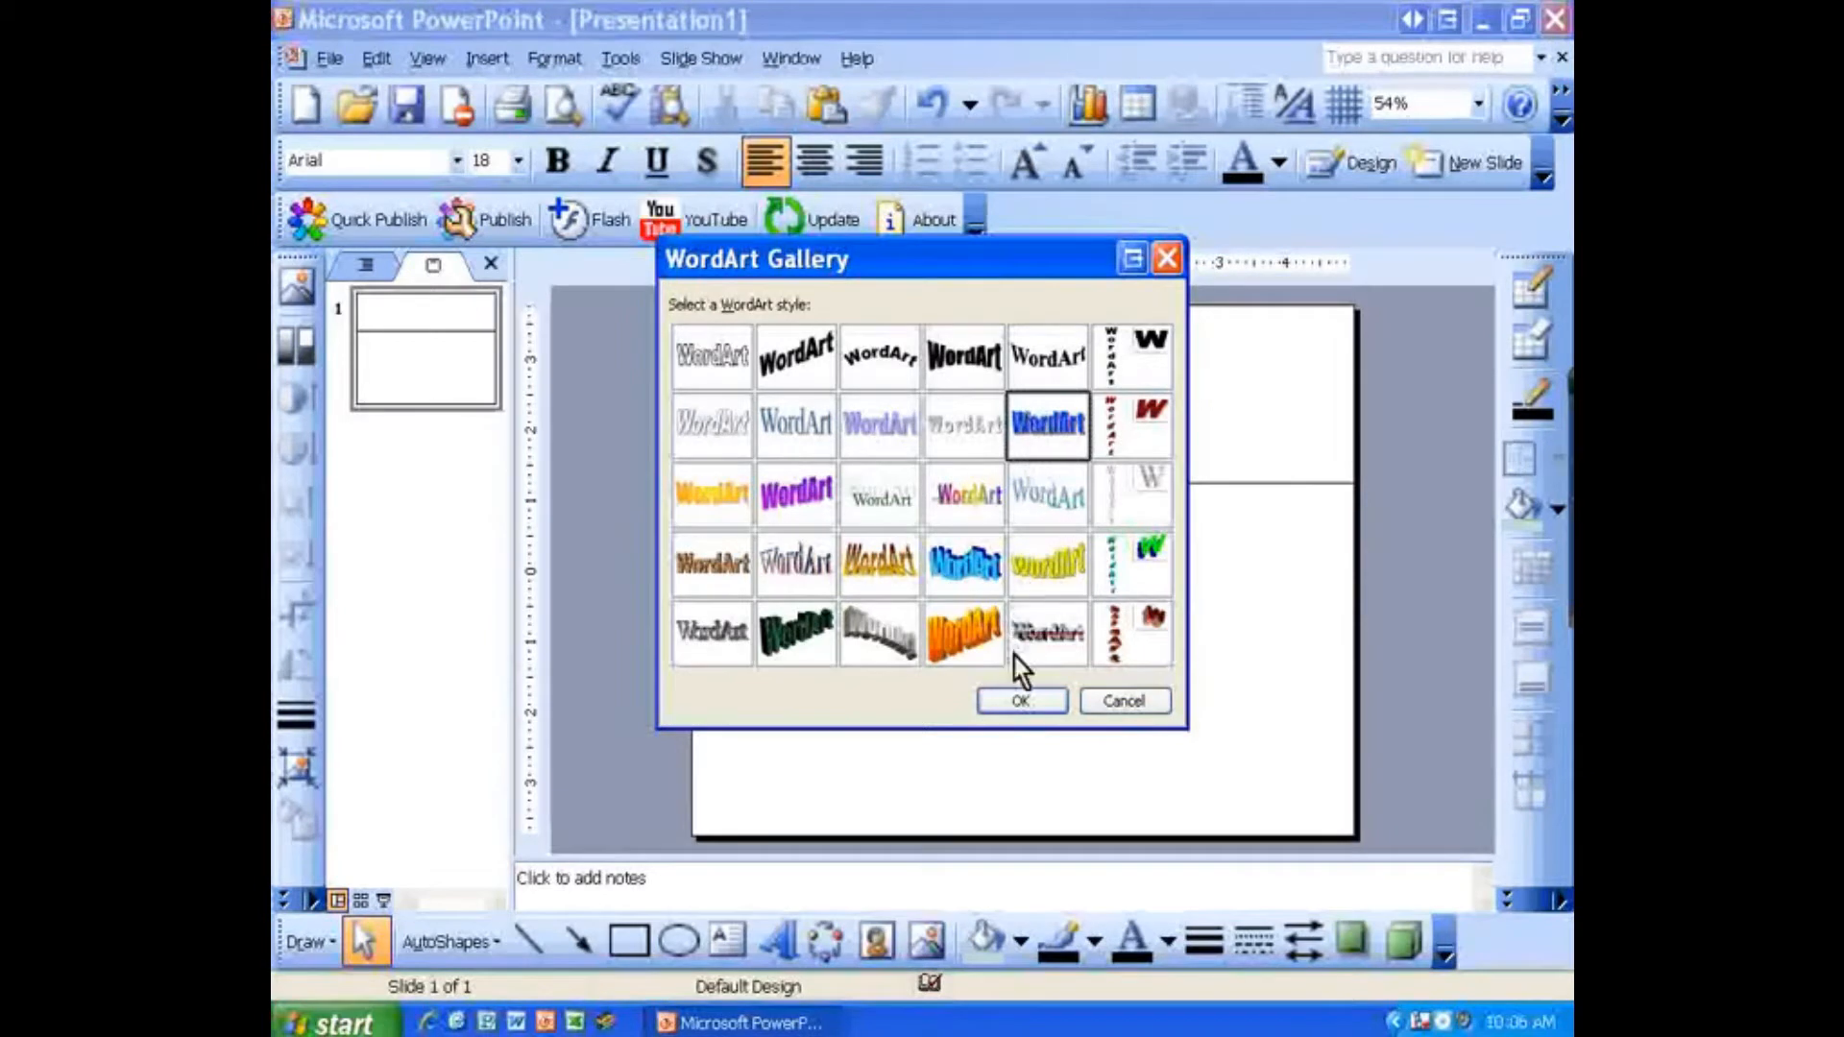
left_click(1020, 700)
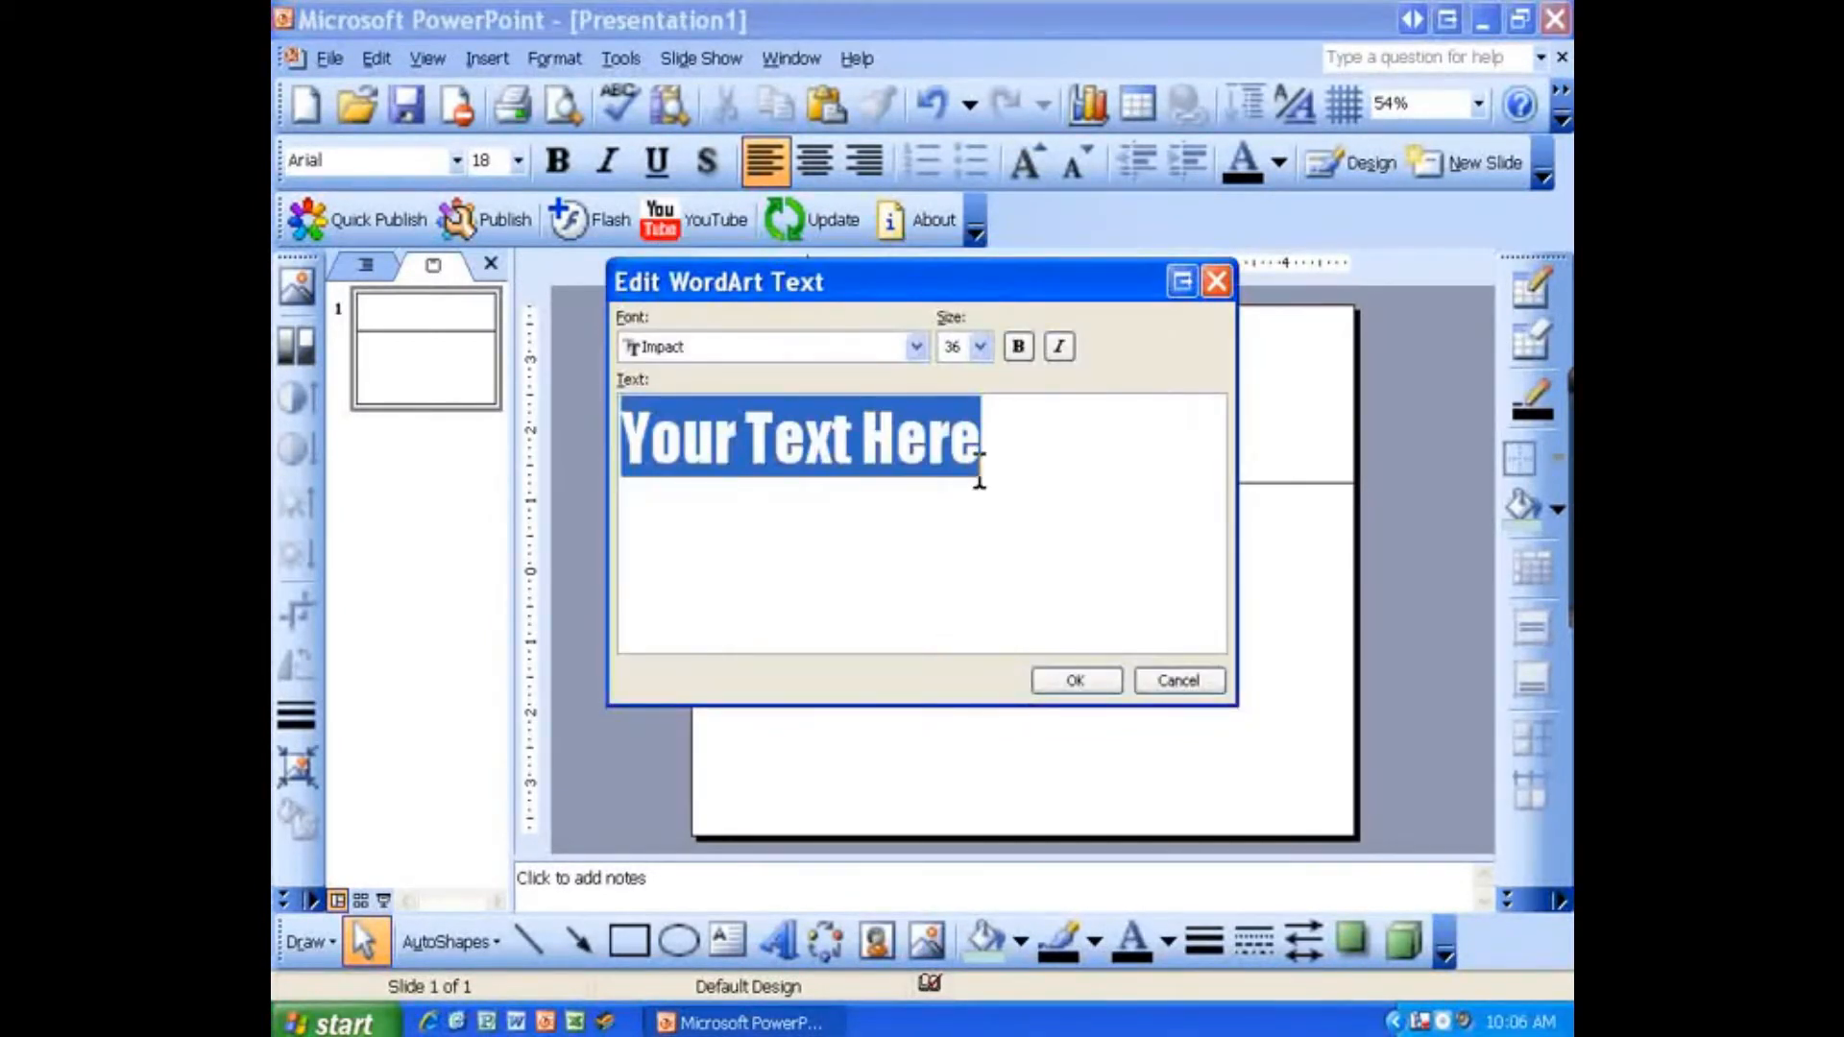
Step: Replace the WordArt placeholder text with "Business Name"
key("Delete")
type("Business Name")
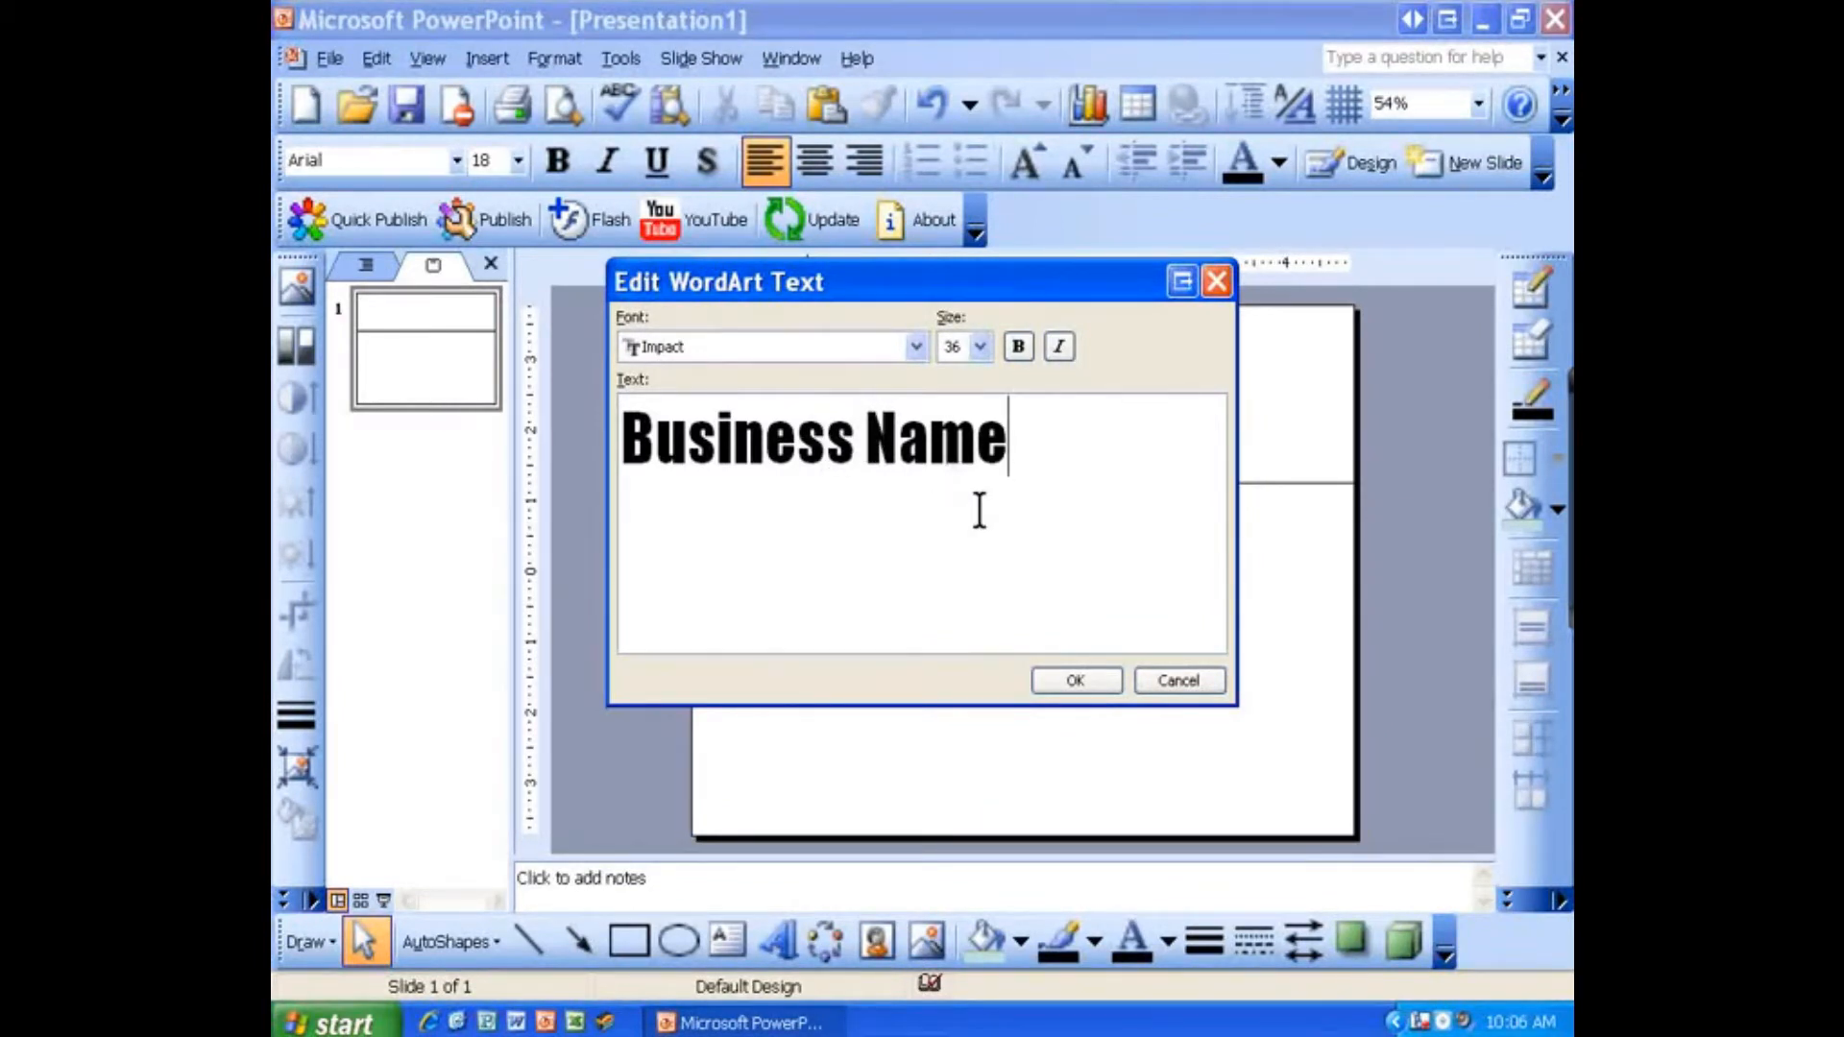
left_click(1075, 680)
Step: Move the WordArt into the top-right corner of the header band and nudge it into place
left_click_drag(1042, 571, 1308, 414)
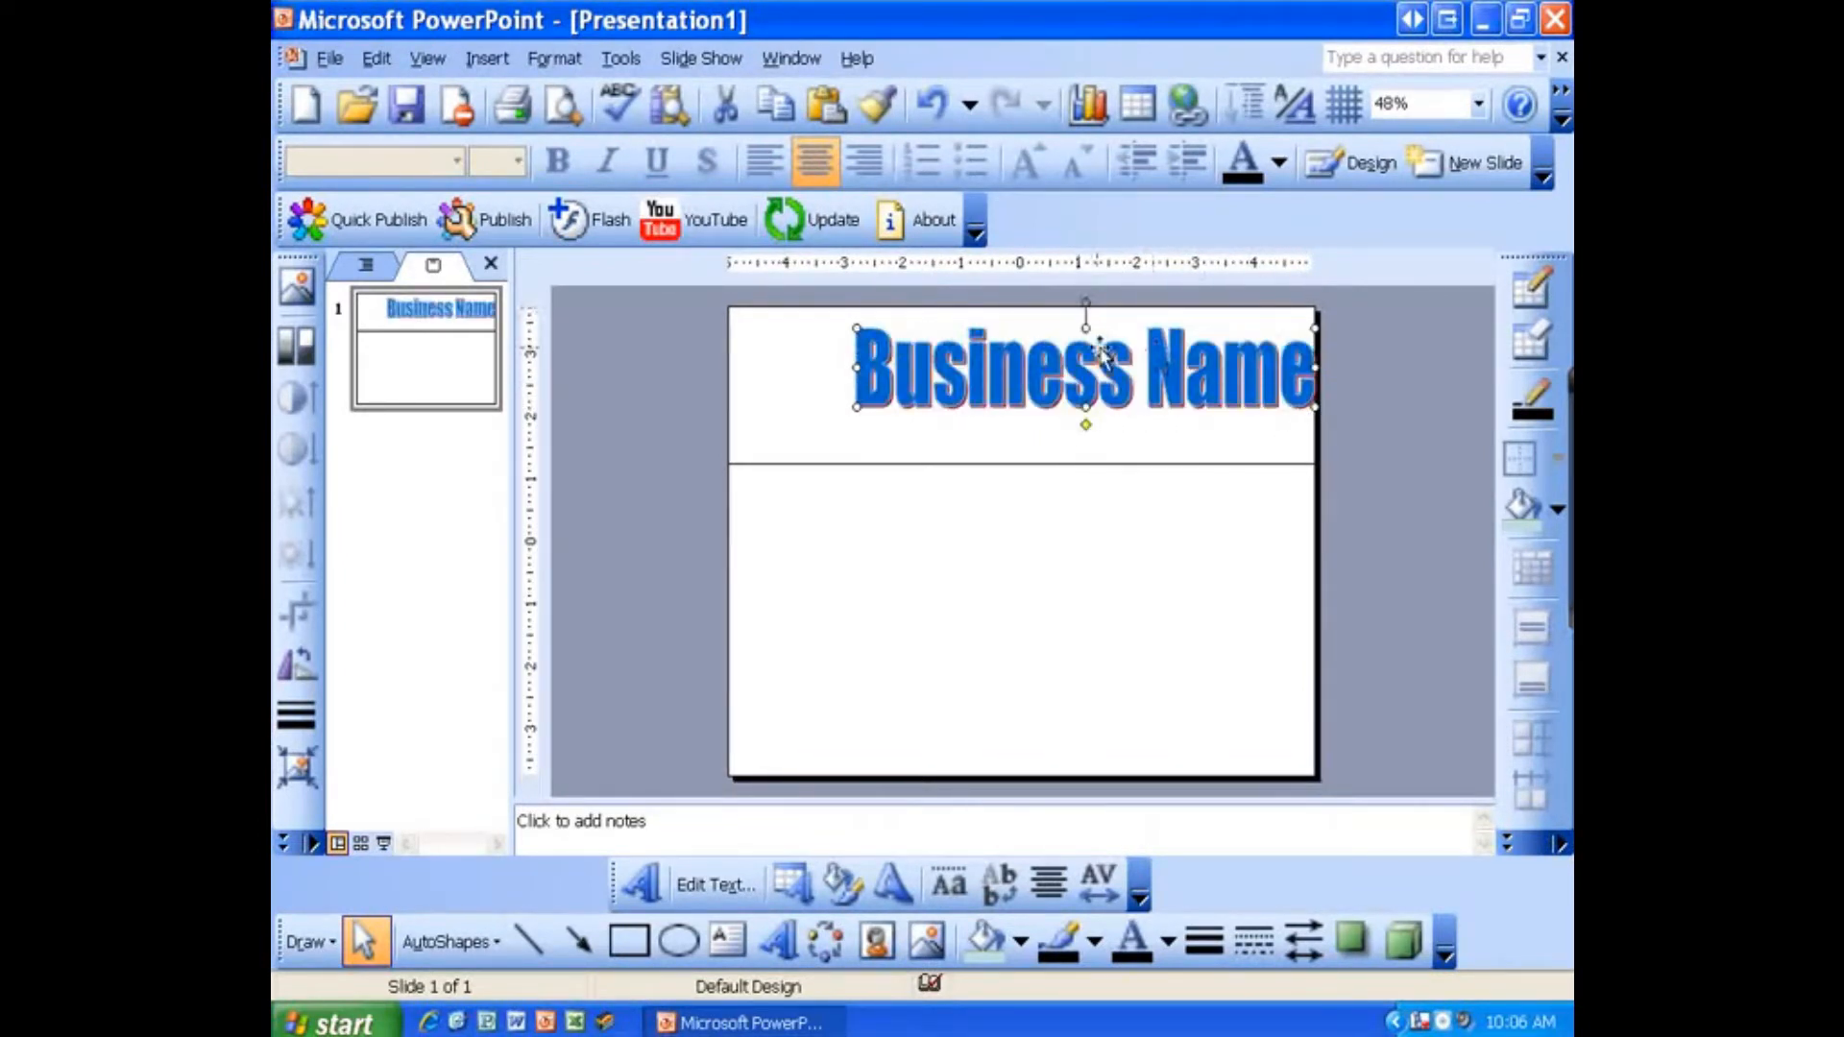
left_click_drag(1085, 329, 1085, 307)
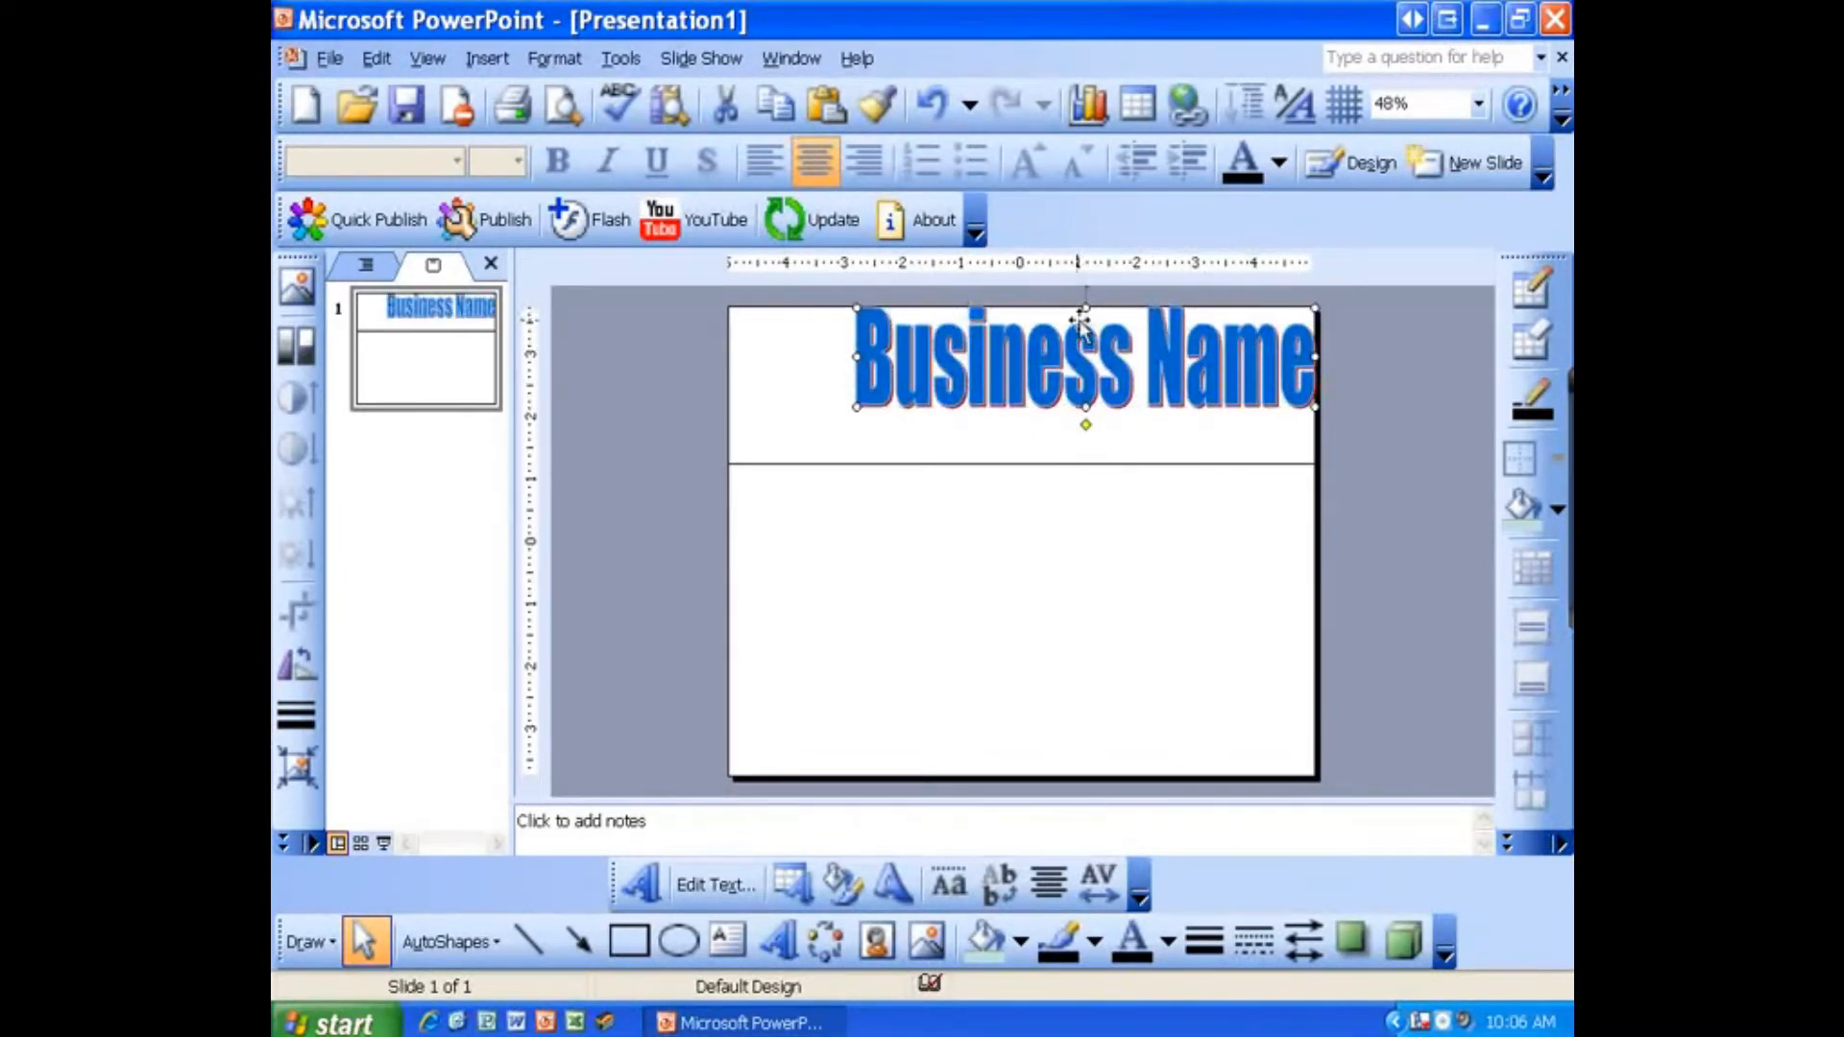
key("Down")
key("Left")
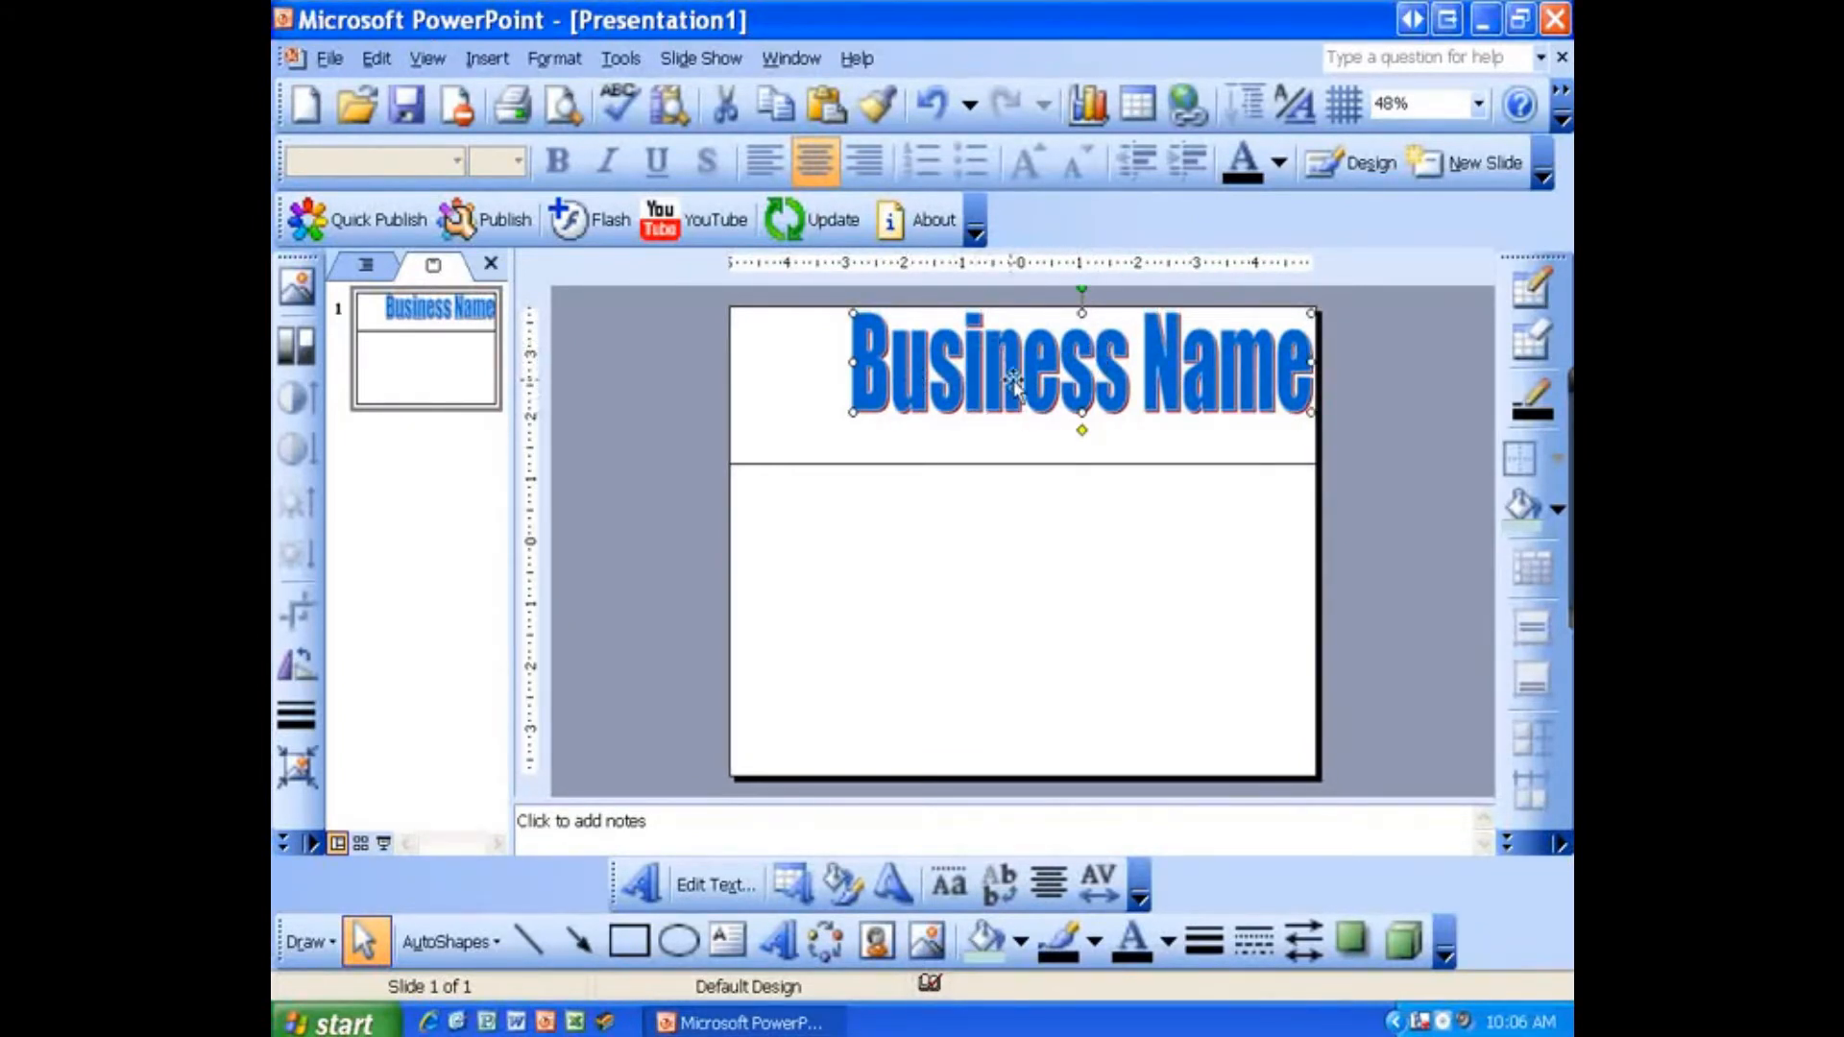
key("Delete")
key("ctrl+z")
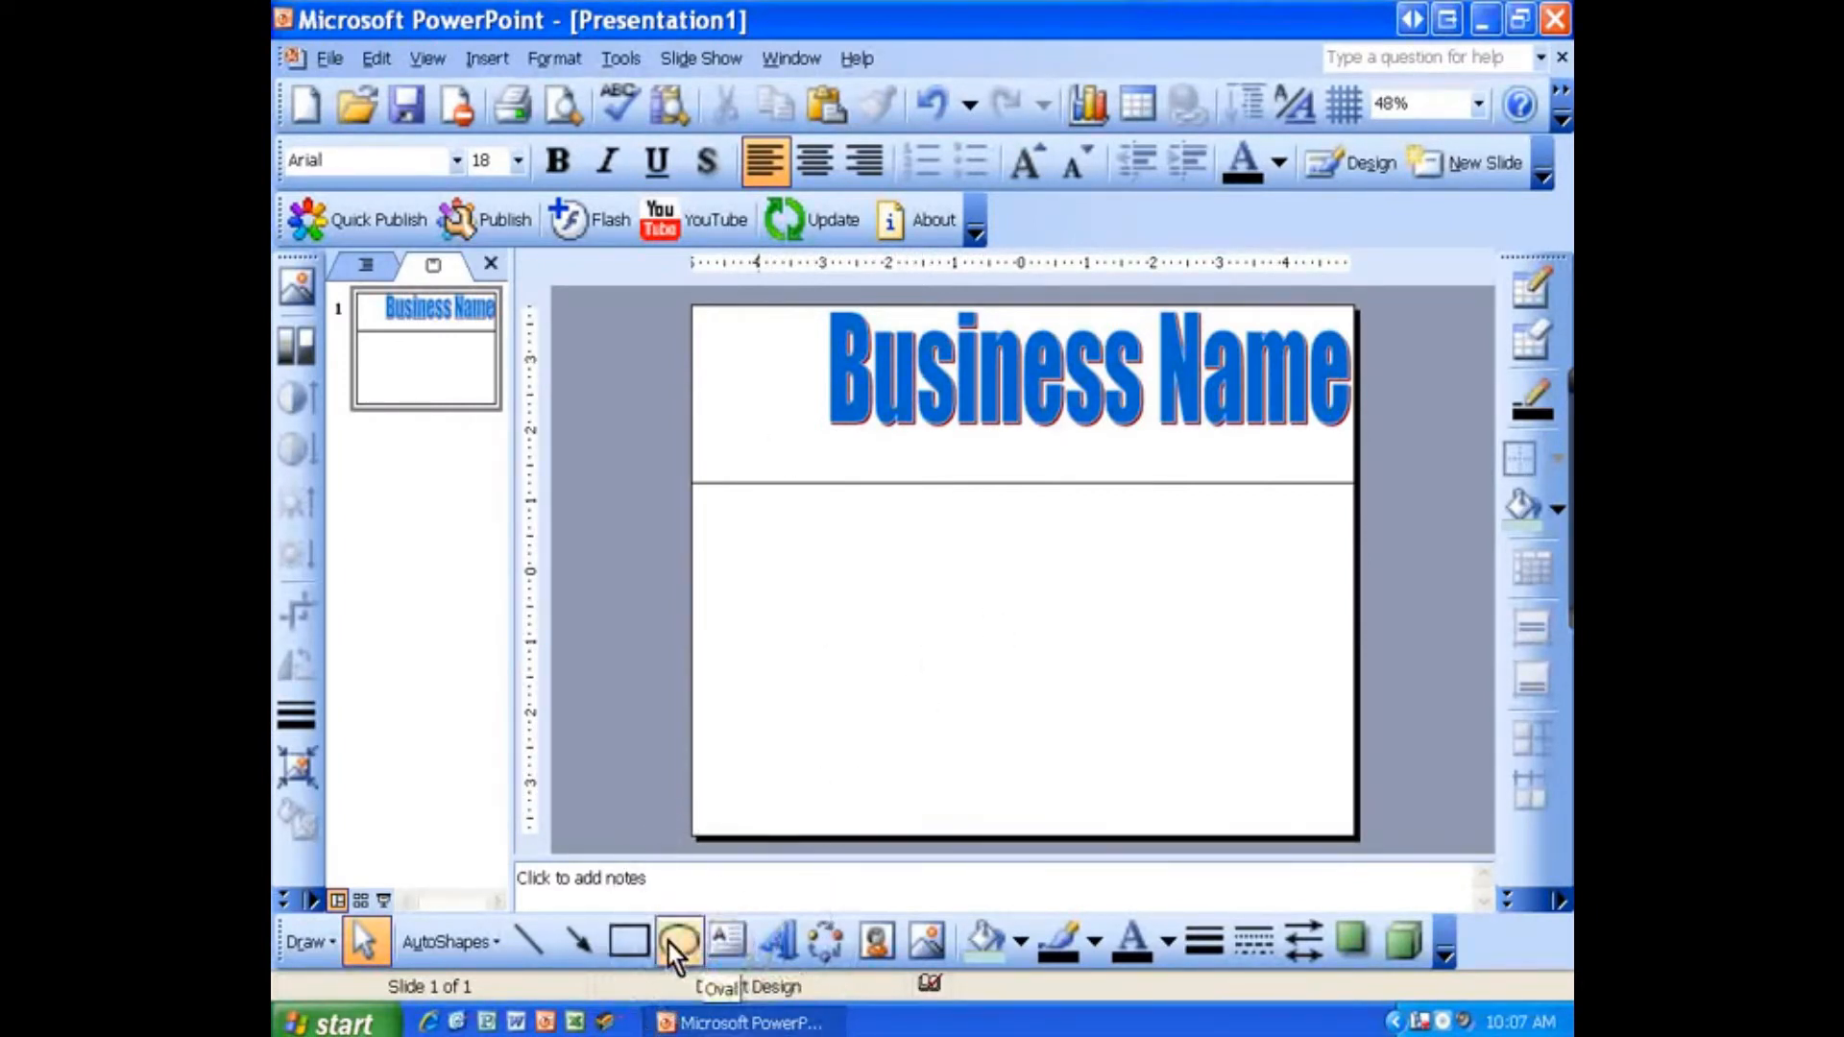
Step: Draw a text box just below the WordArt across the header and set its font size to 10
left_click(722, 943)
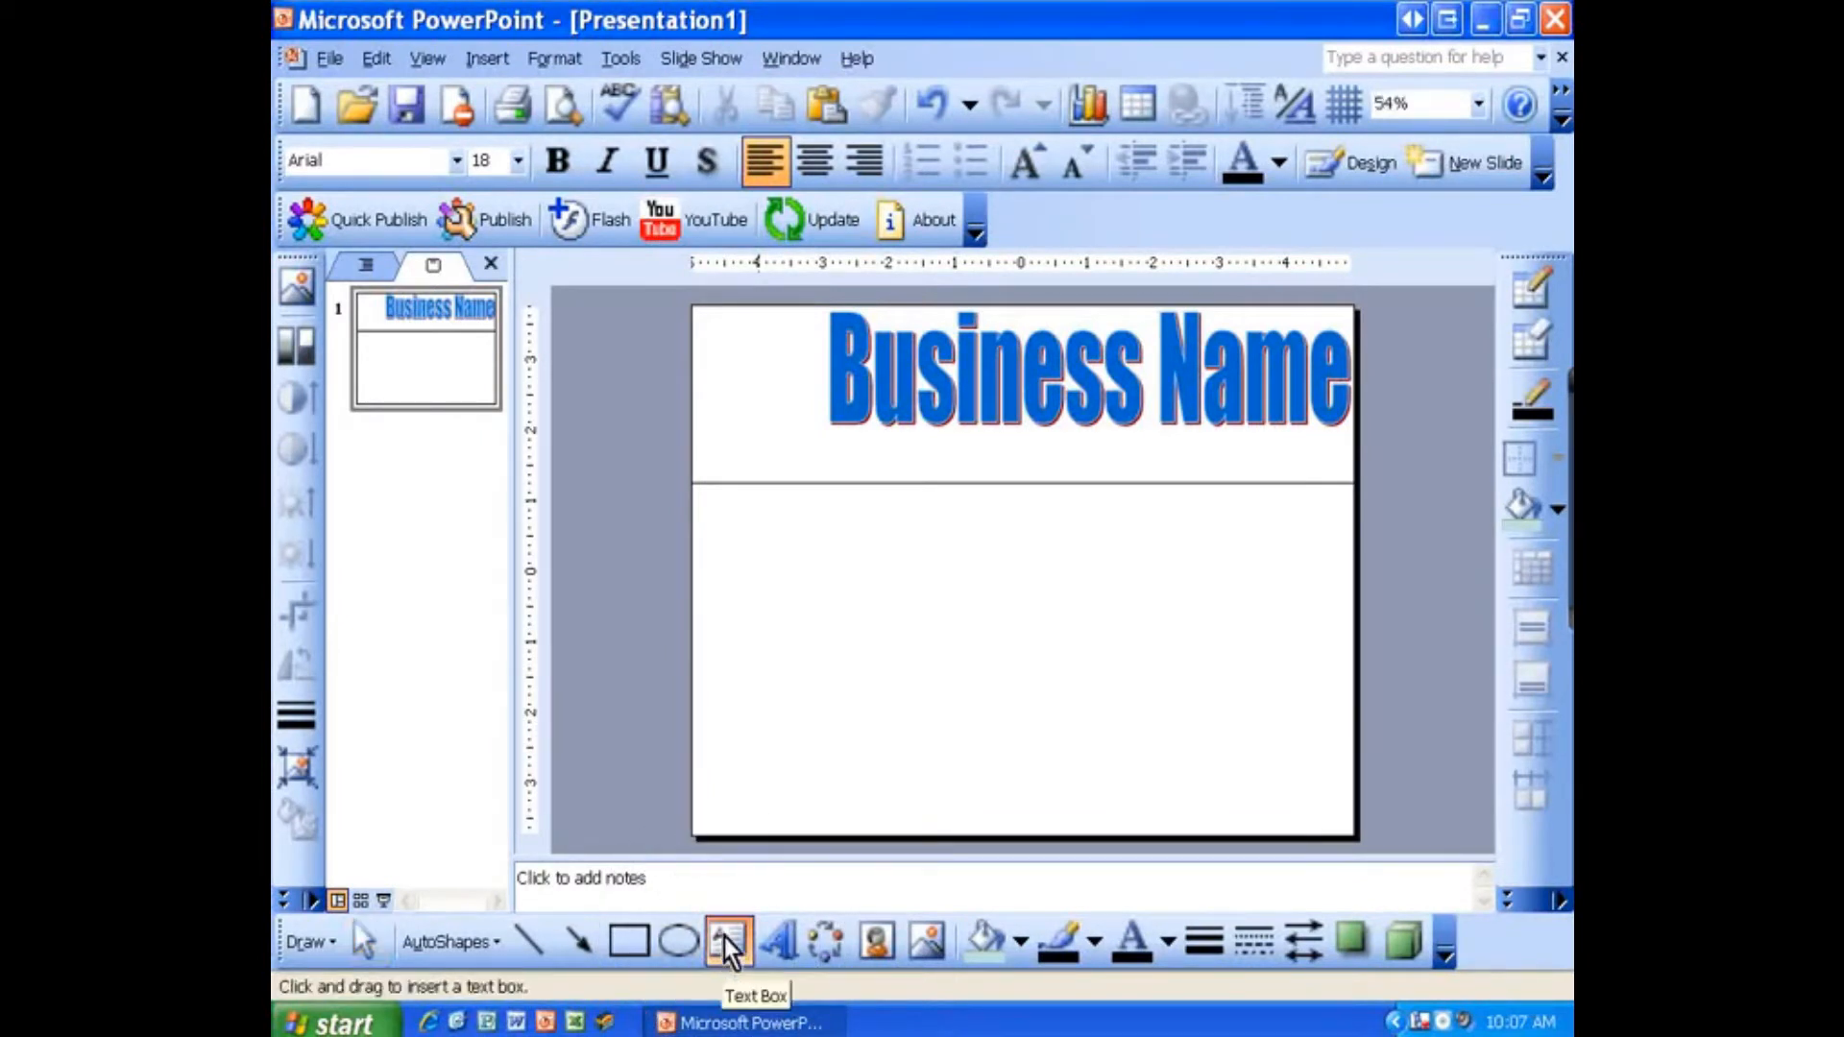
mouse_move(824, 441)
left_mouse_down()
mouse_move(947, 470)
mouse_move(1348, 473)
left_mouse_up()
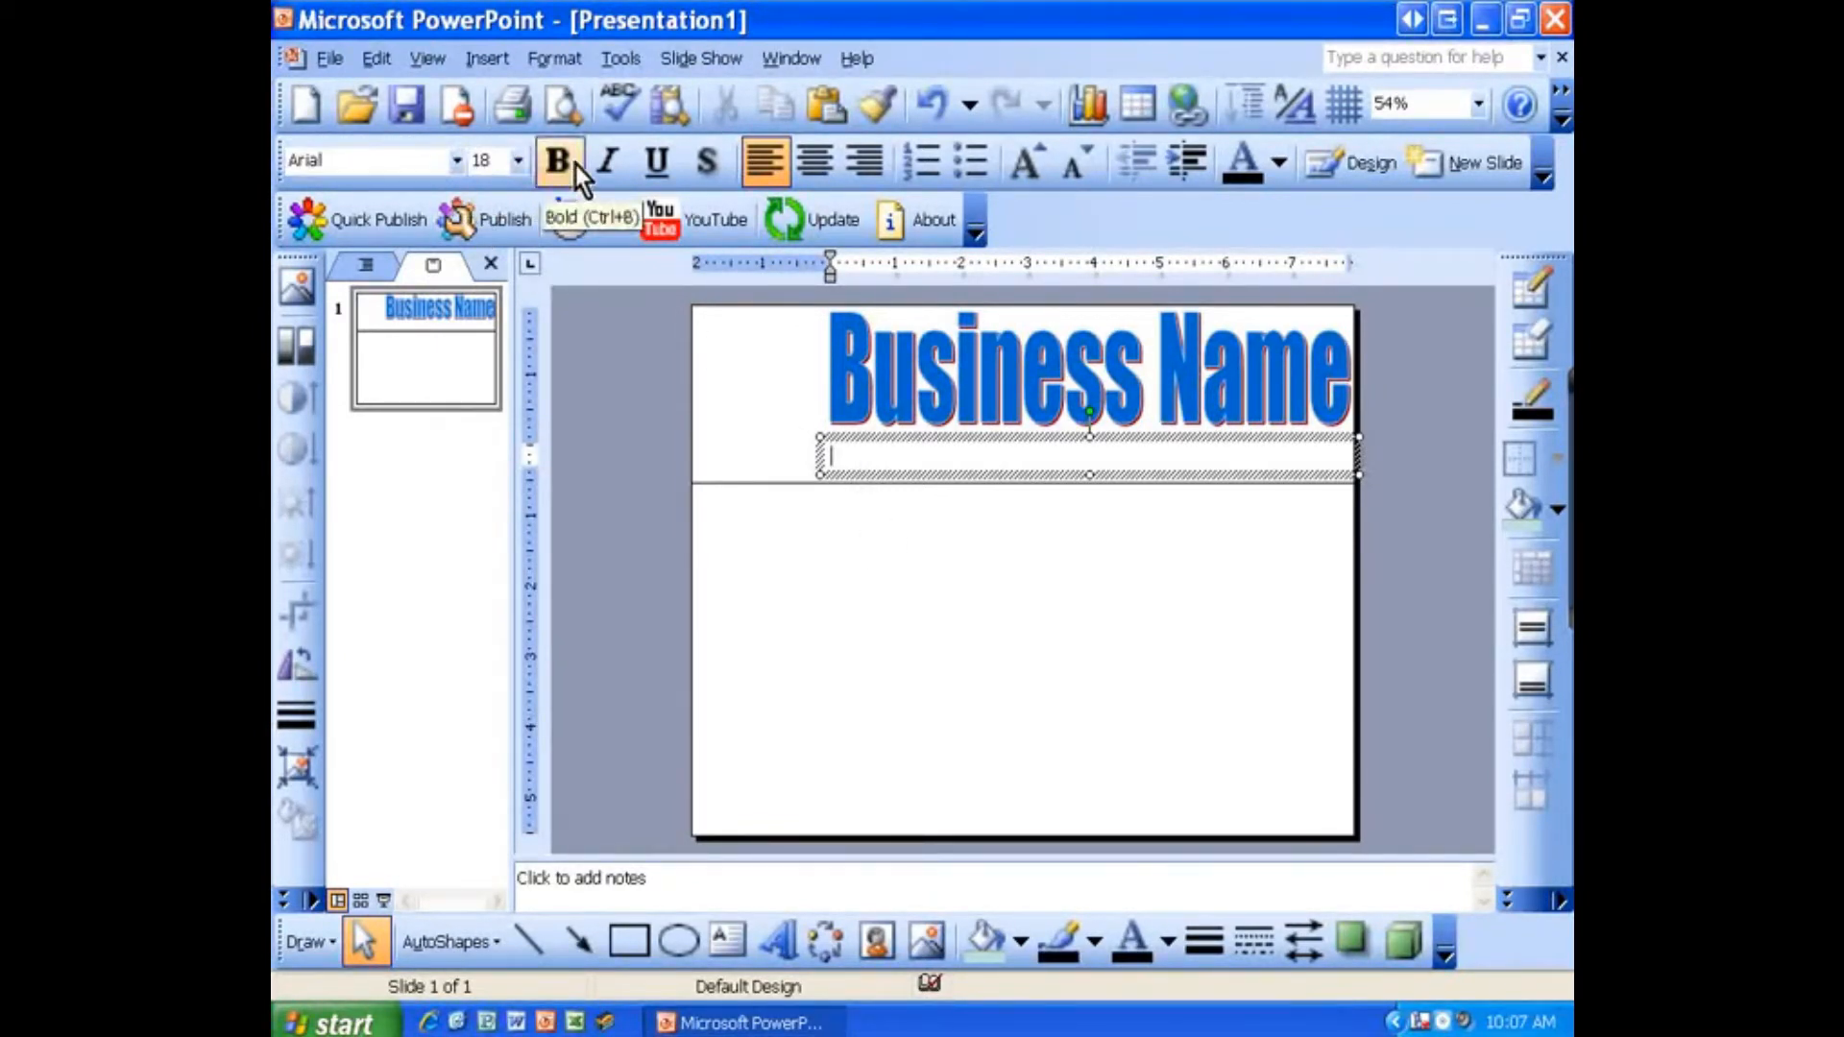
left_click(517, 161)
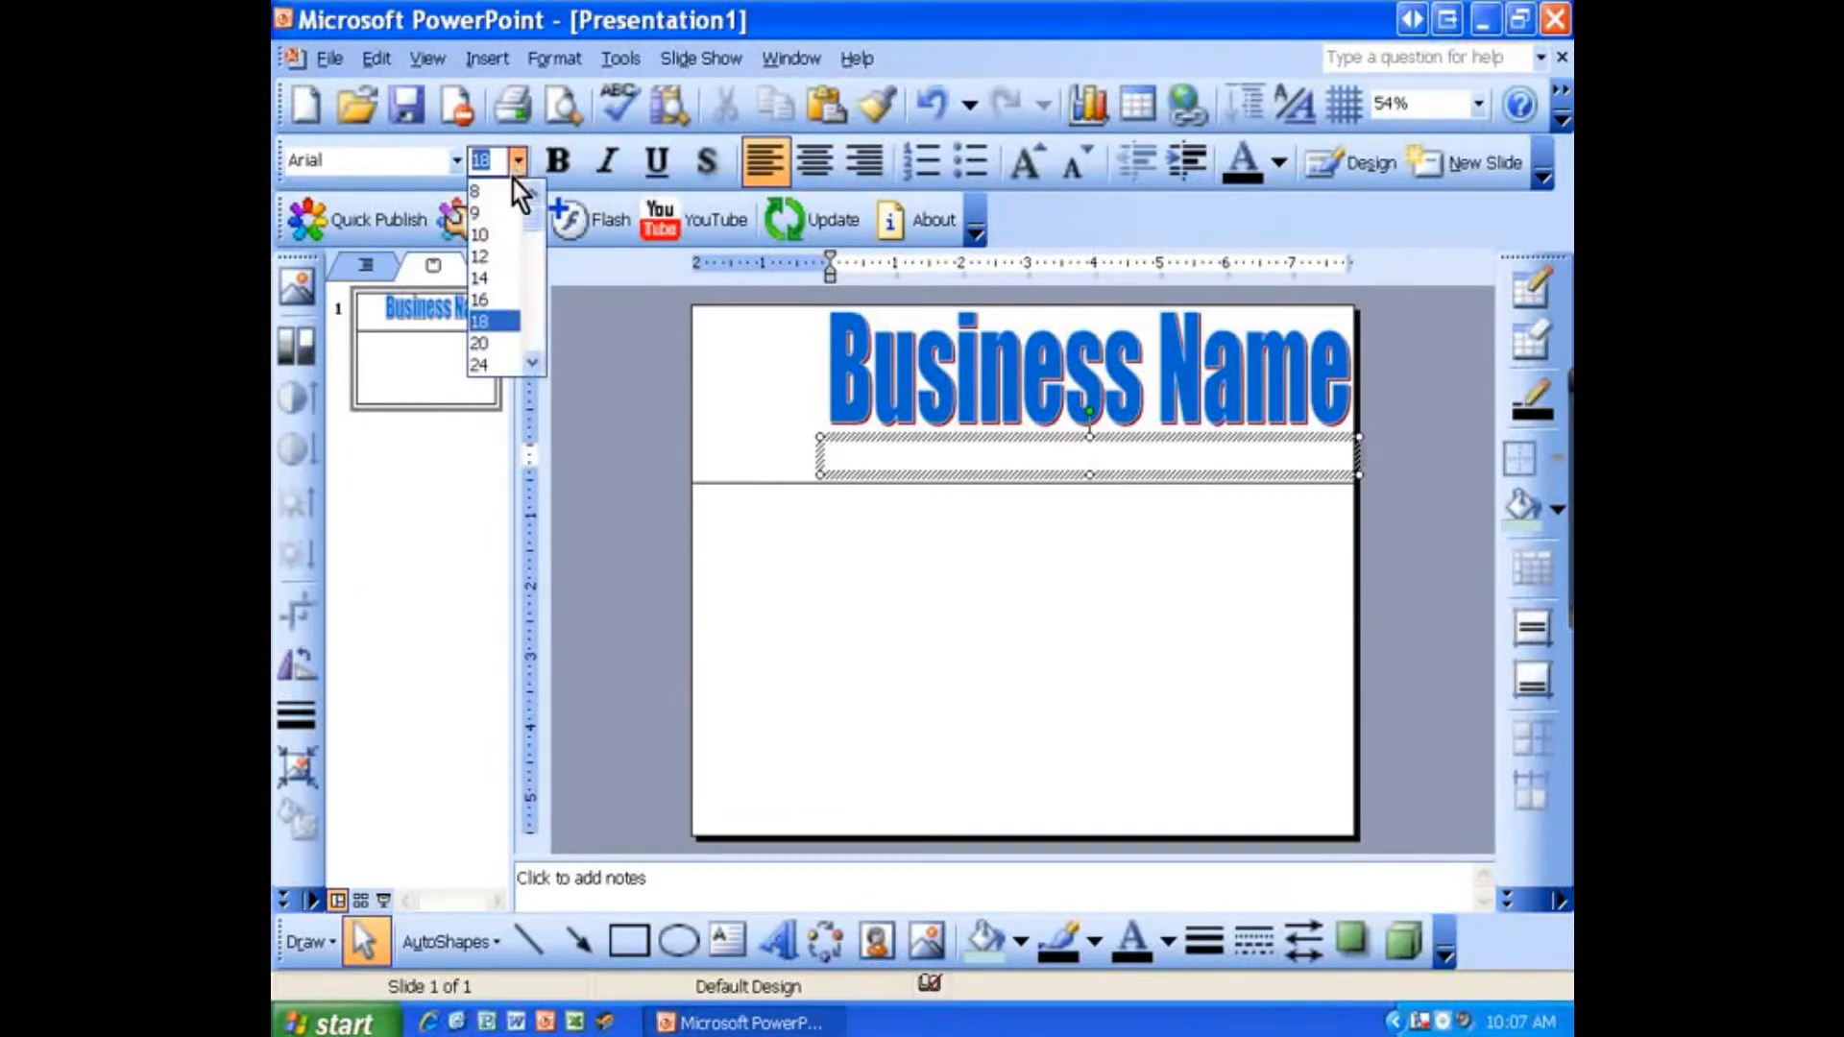
left_click(509, 242)
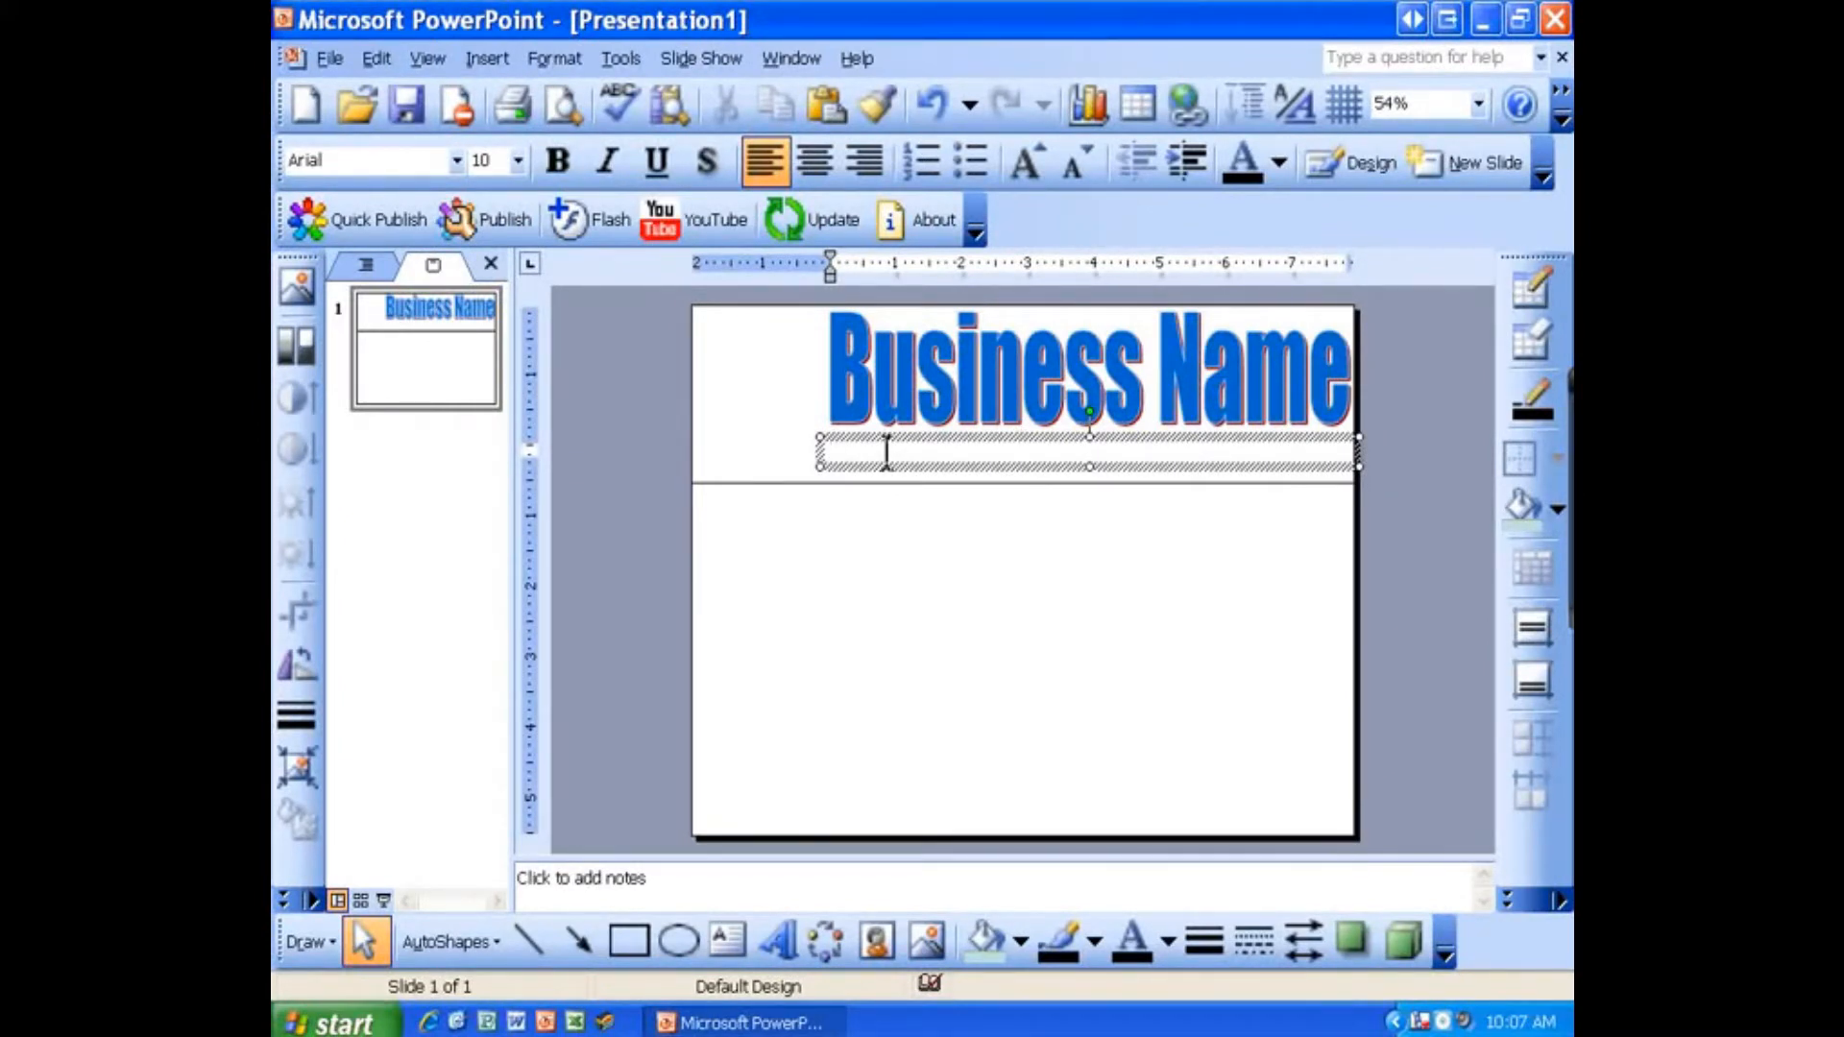
Step: Enter the business's street address, city, state and ZIP code in the text box
type("123")
scroll(873, 465, "up", 3)
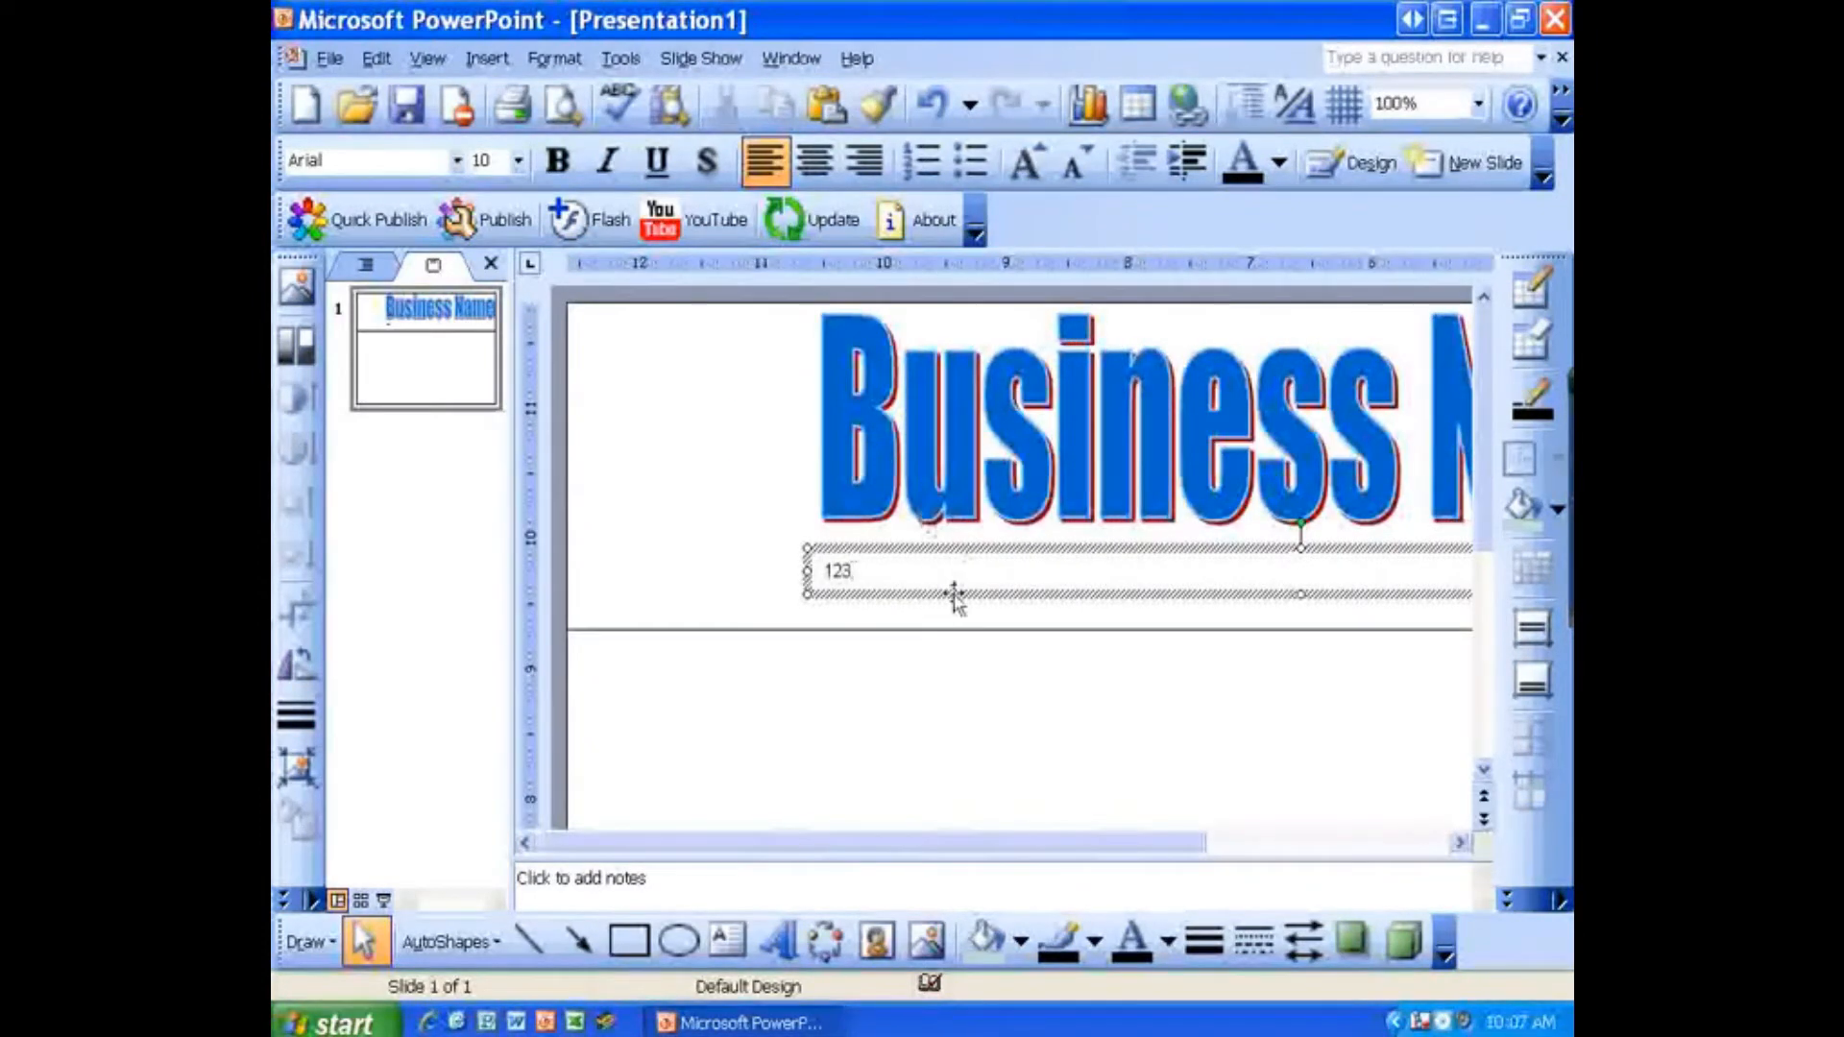
type("Monopo")
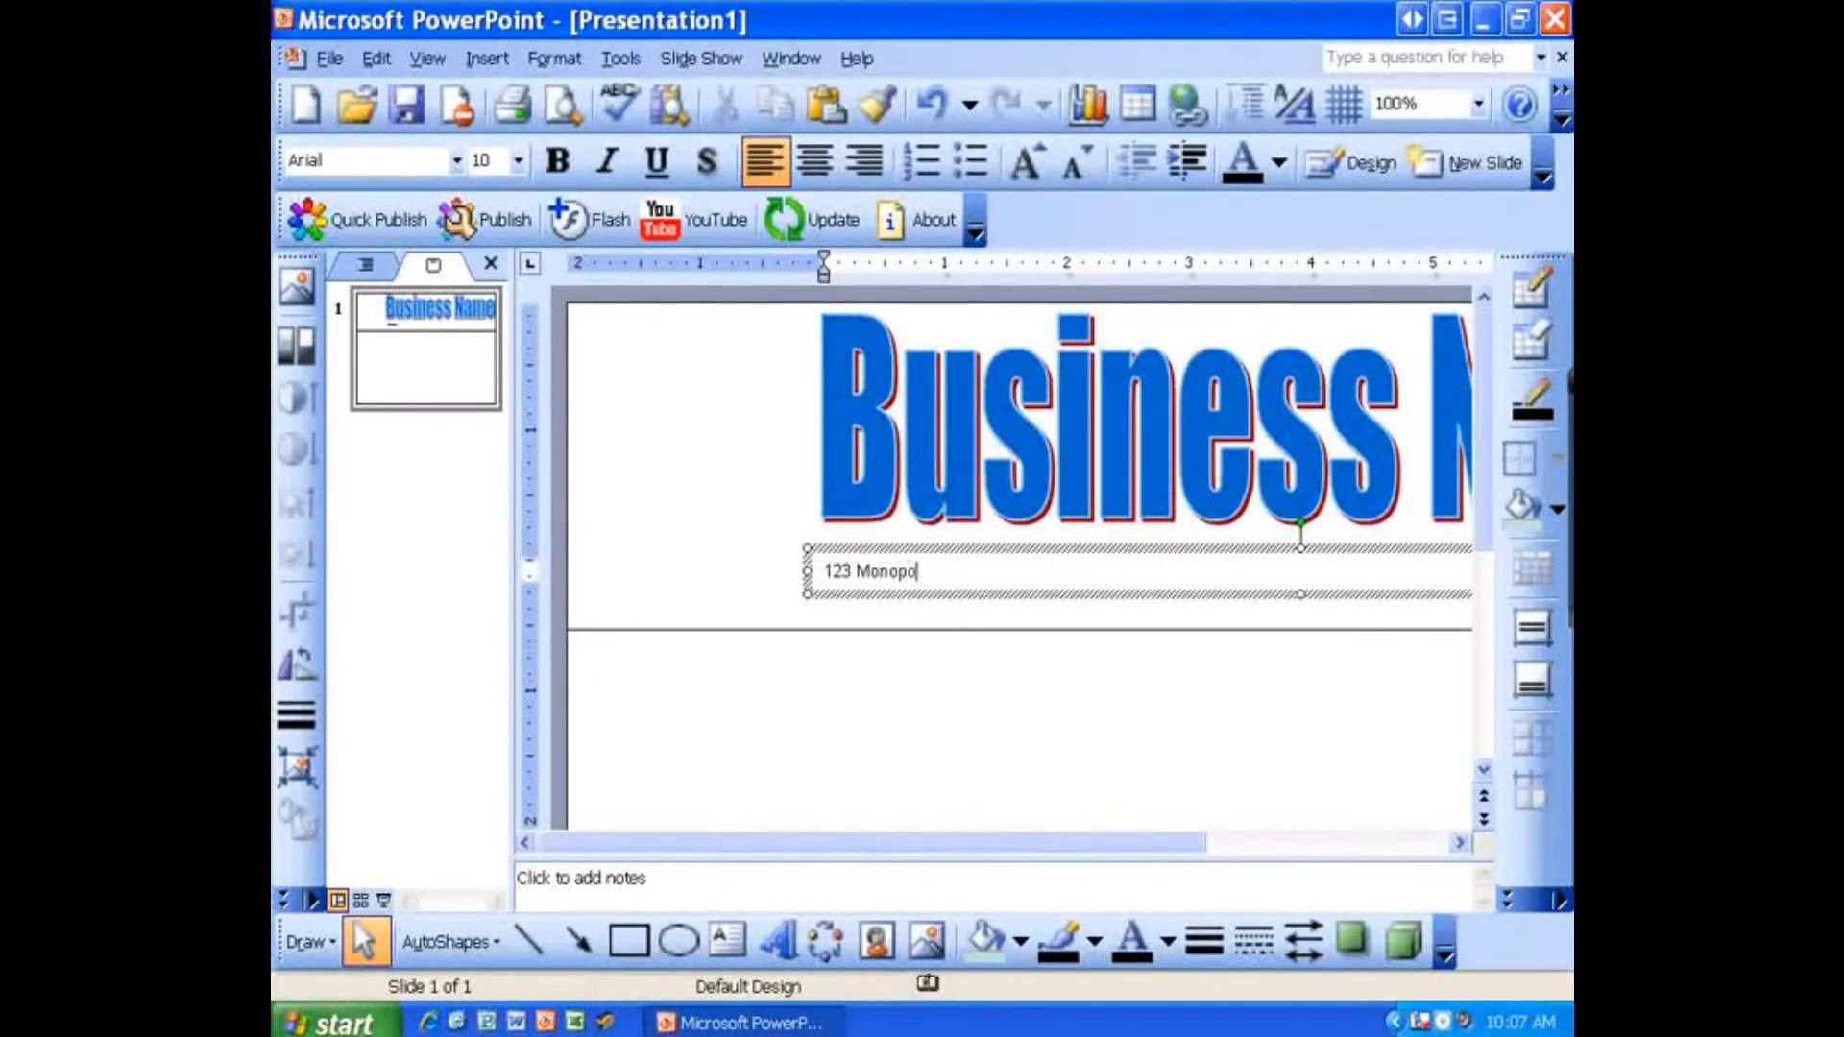
type("ly Lane | D")
type("erry, PA")
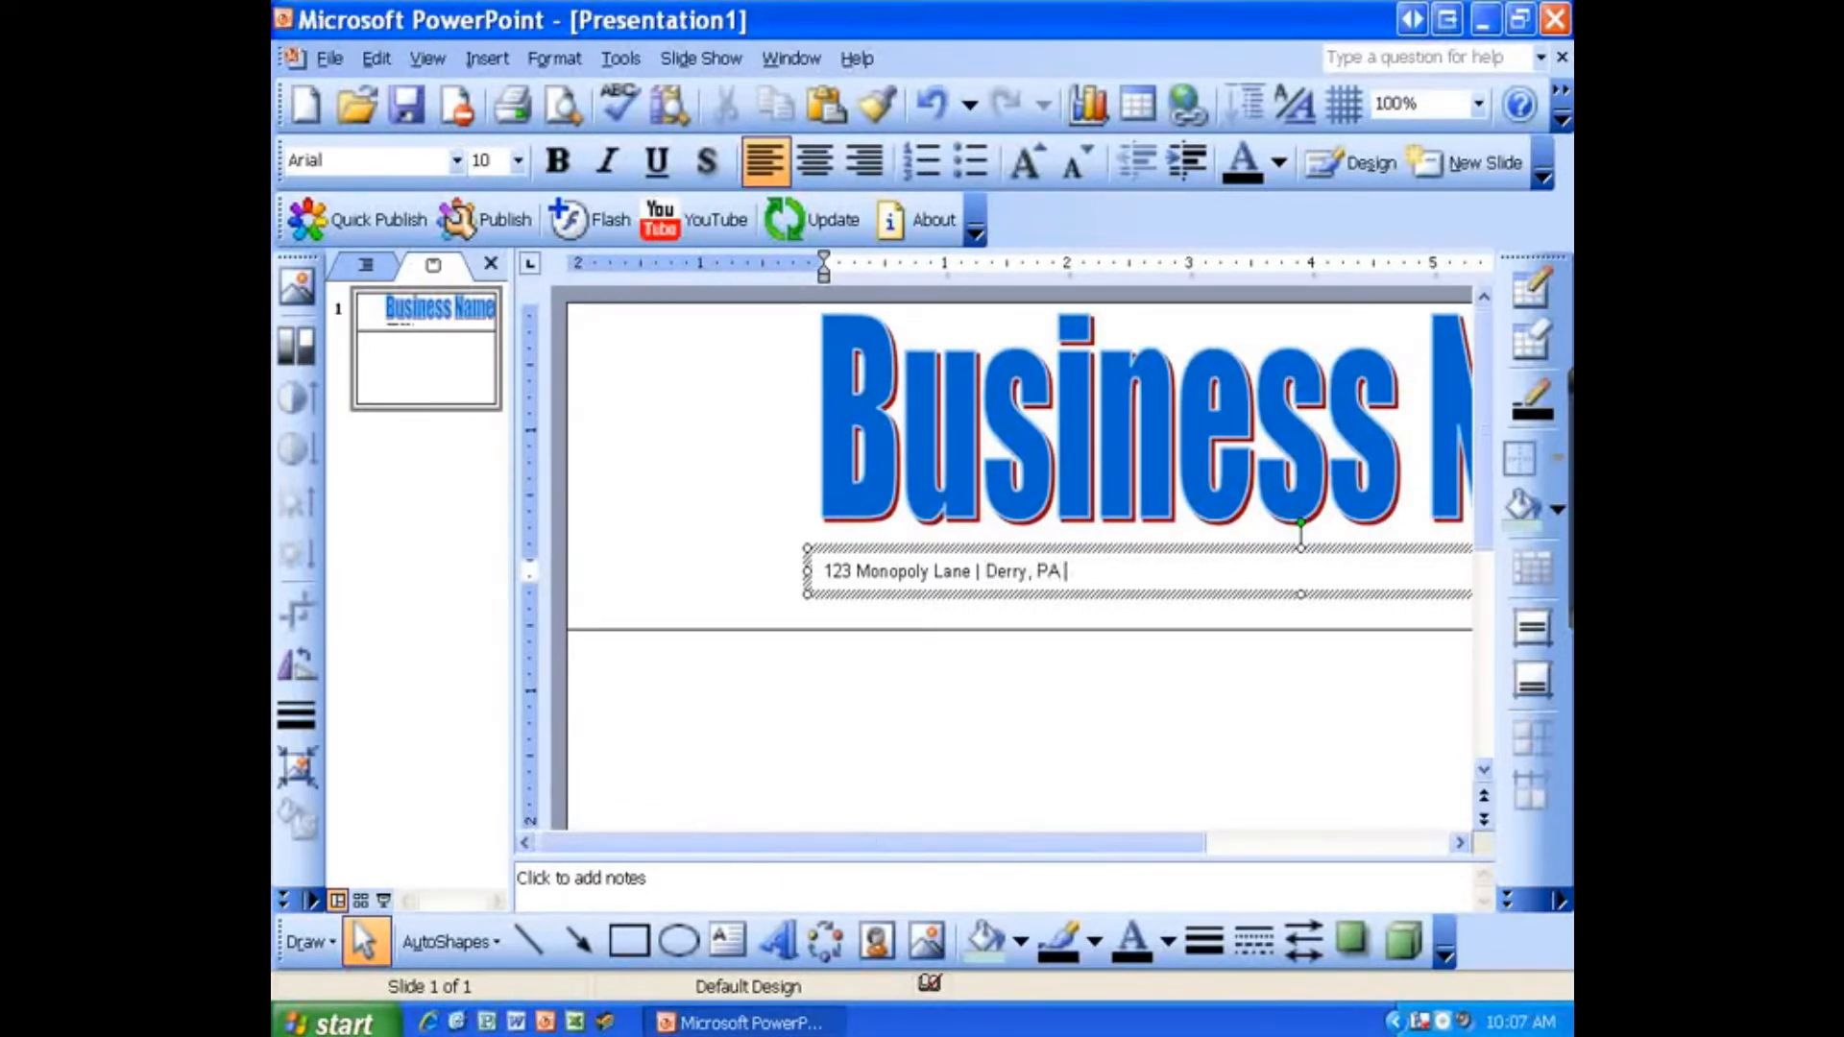
type(" 15623")
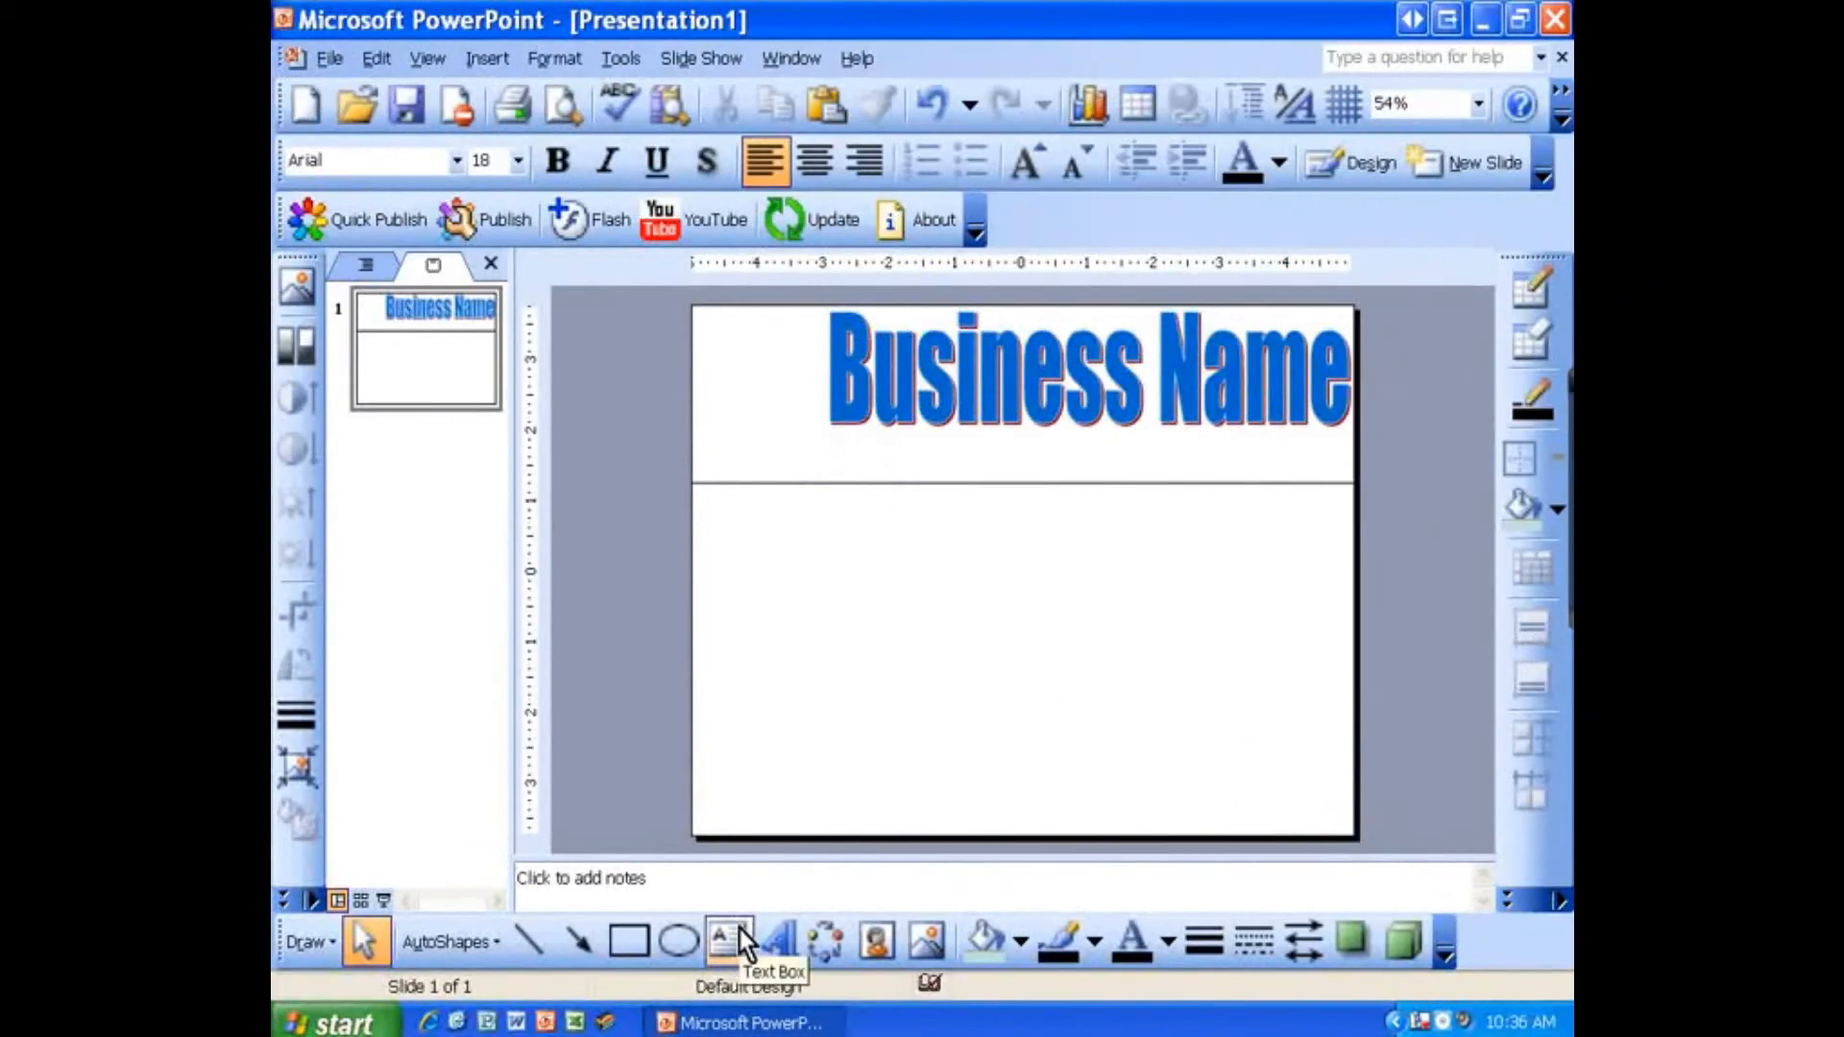
Step: Draw a text box just below the WordArt across the header band and set its font size to 10
left_click(727, 940)
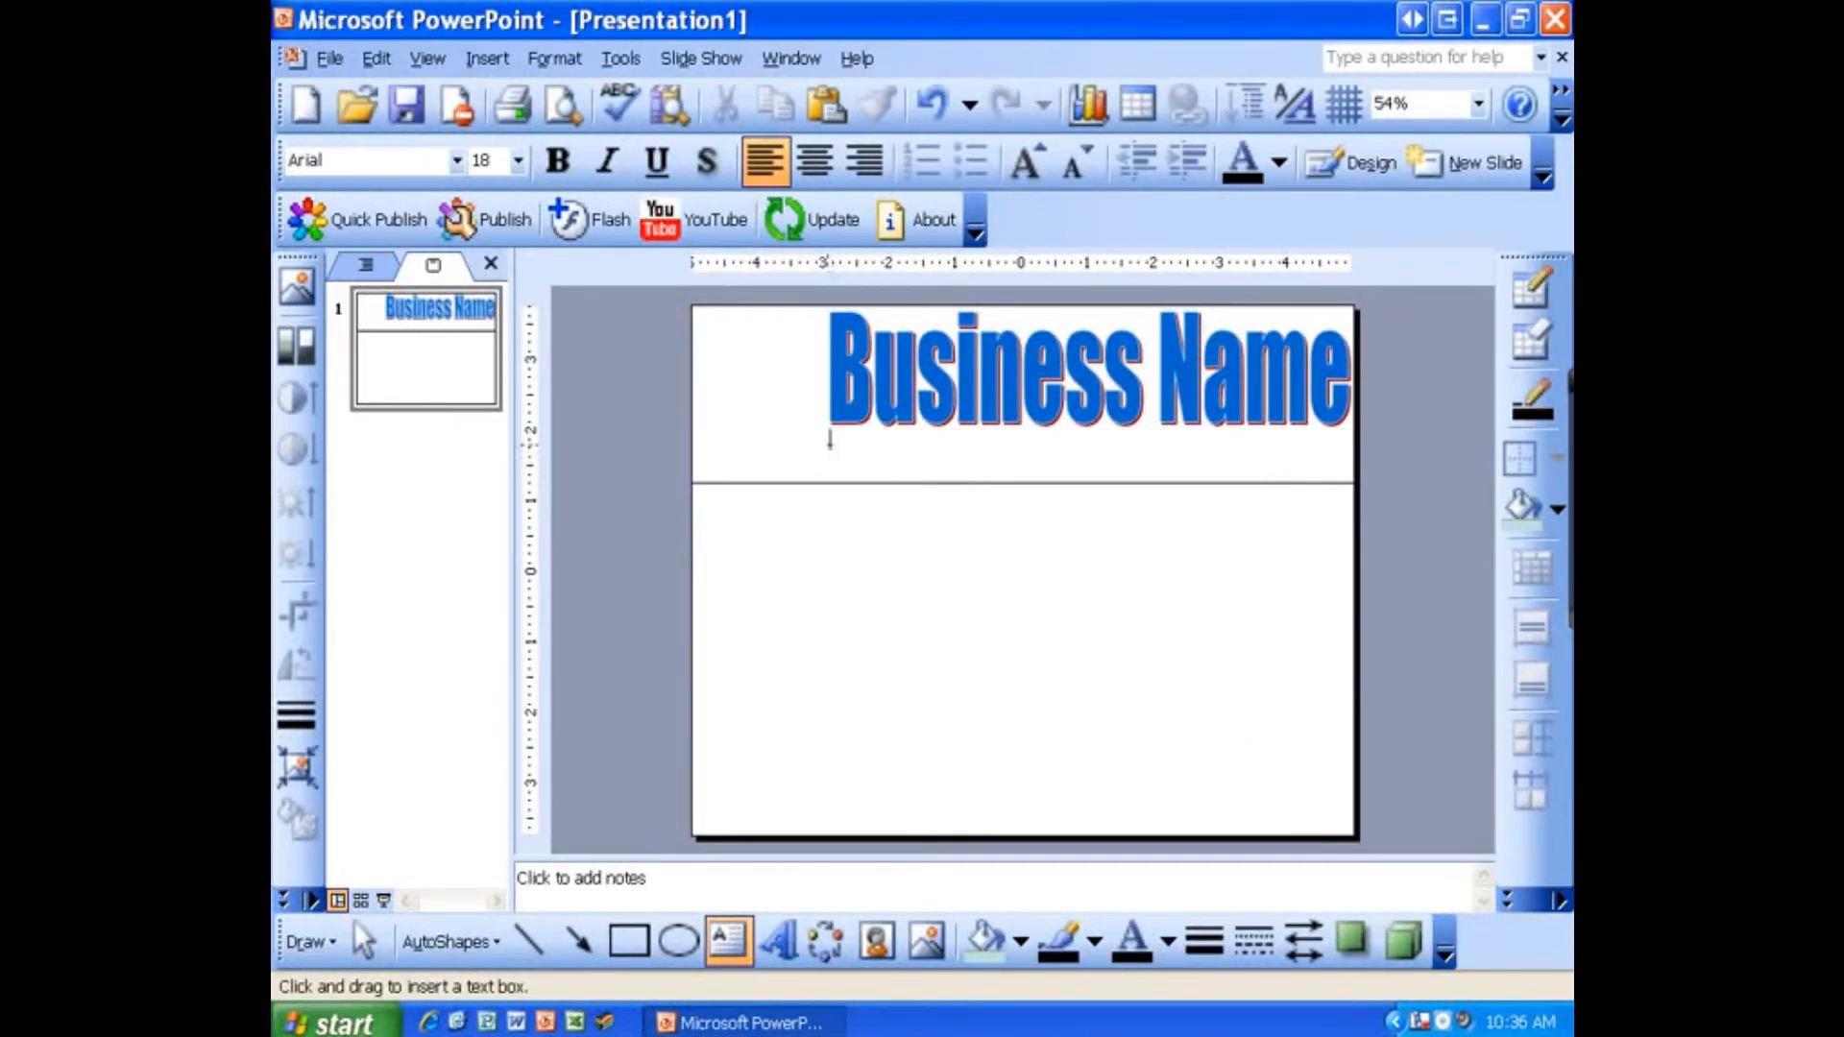
left_click_drag(828, 444, 1340, 477)
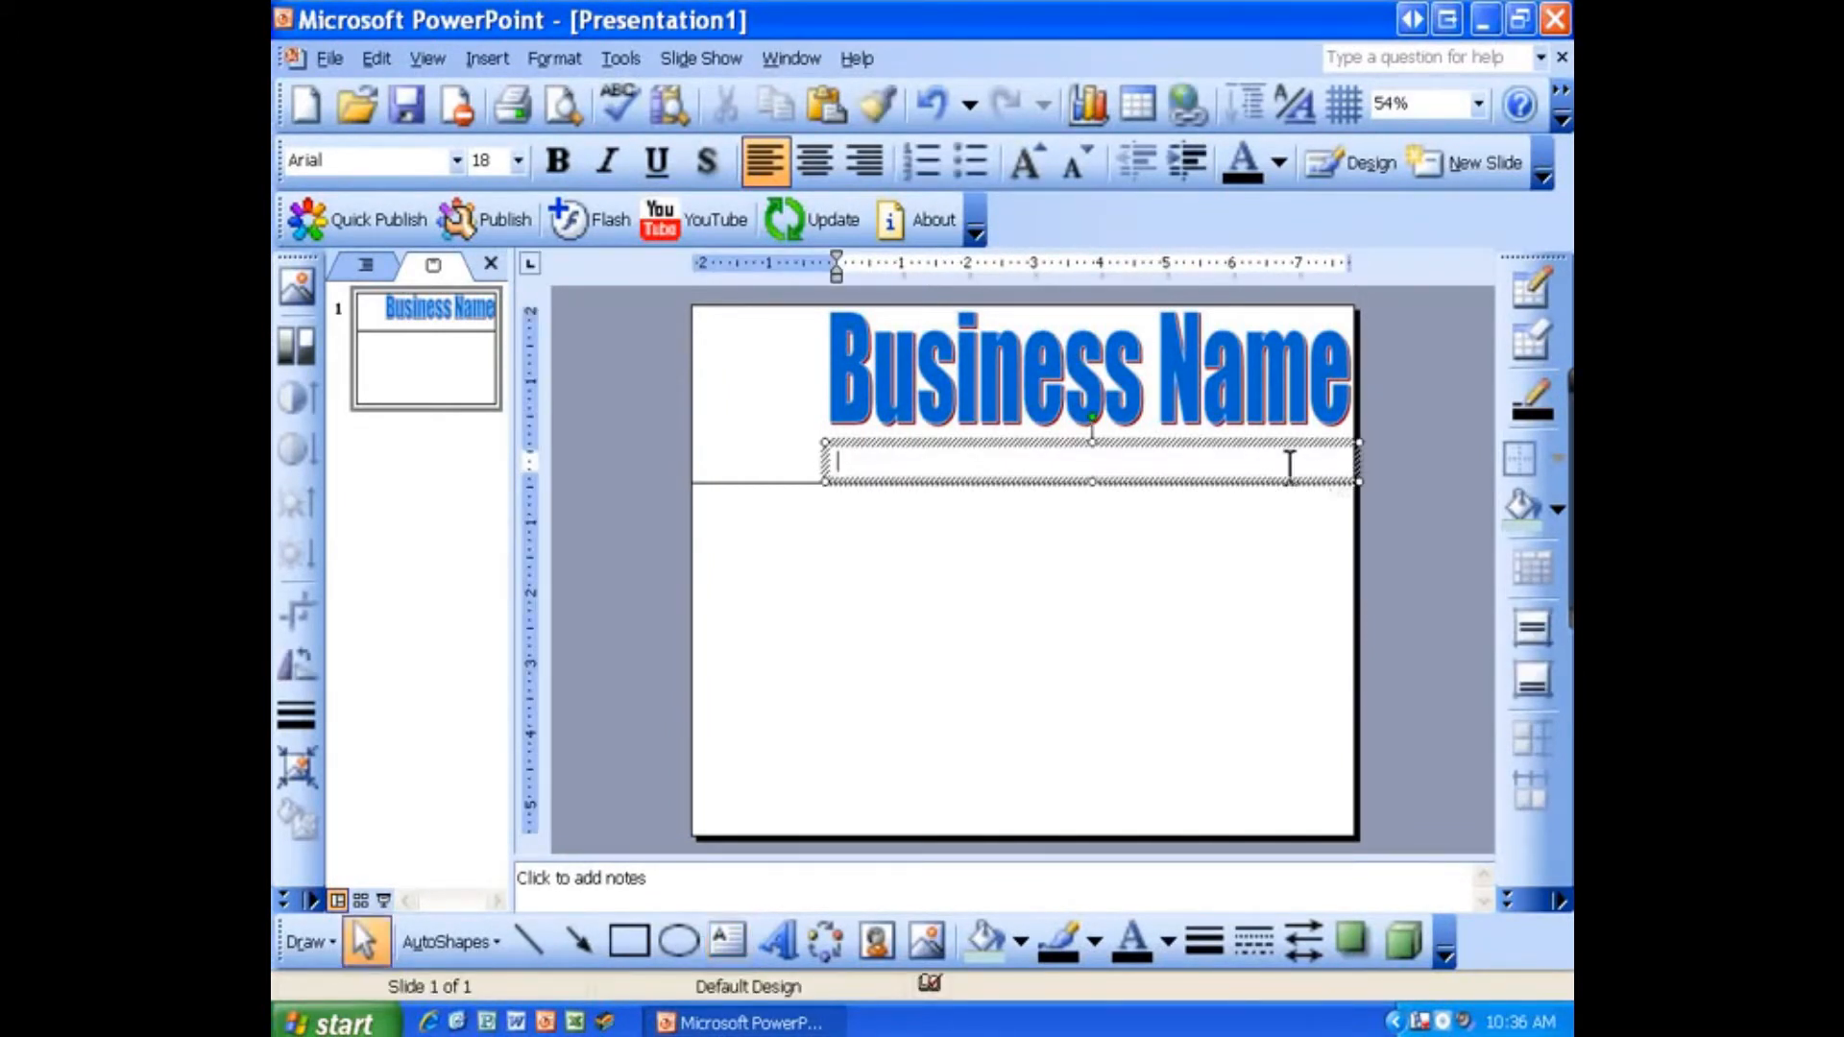
left_click(516, 167)
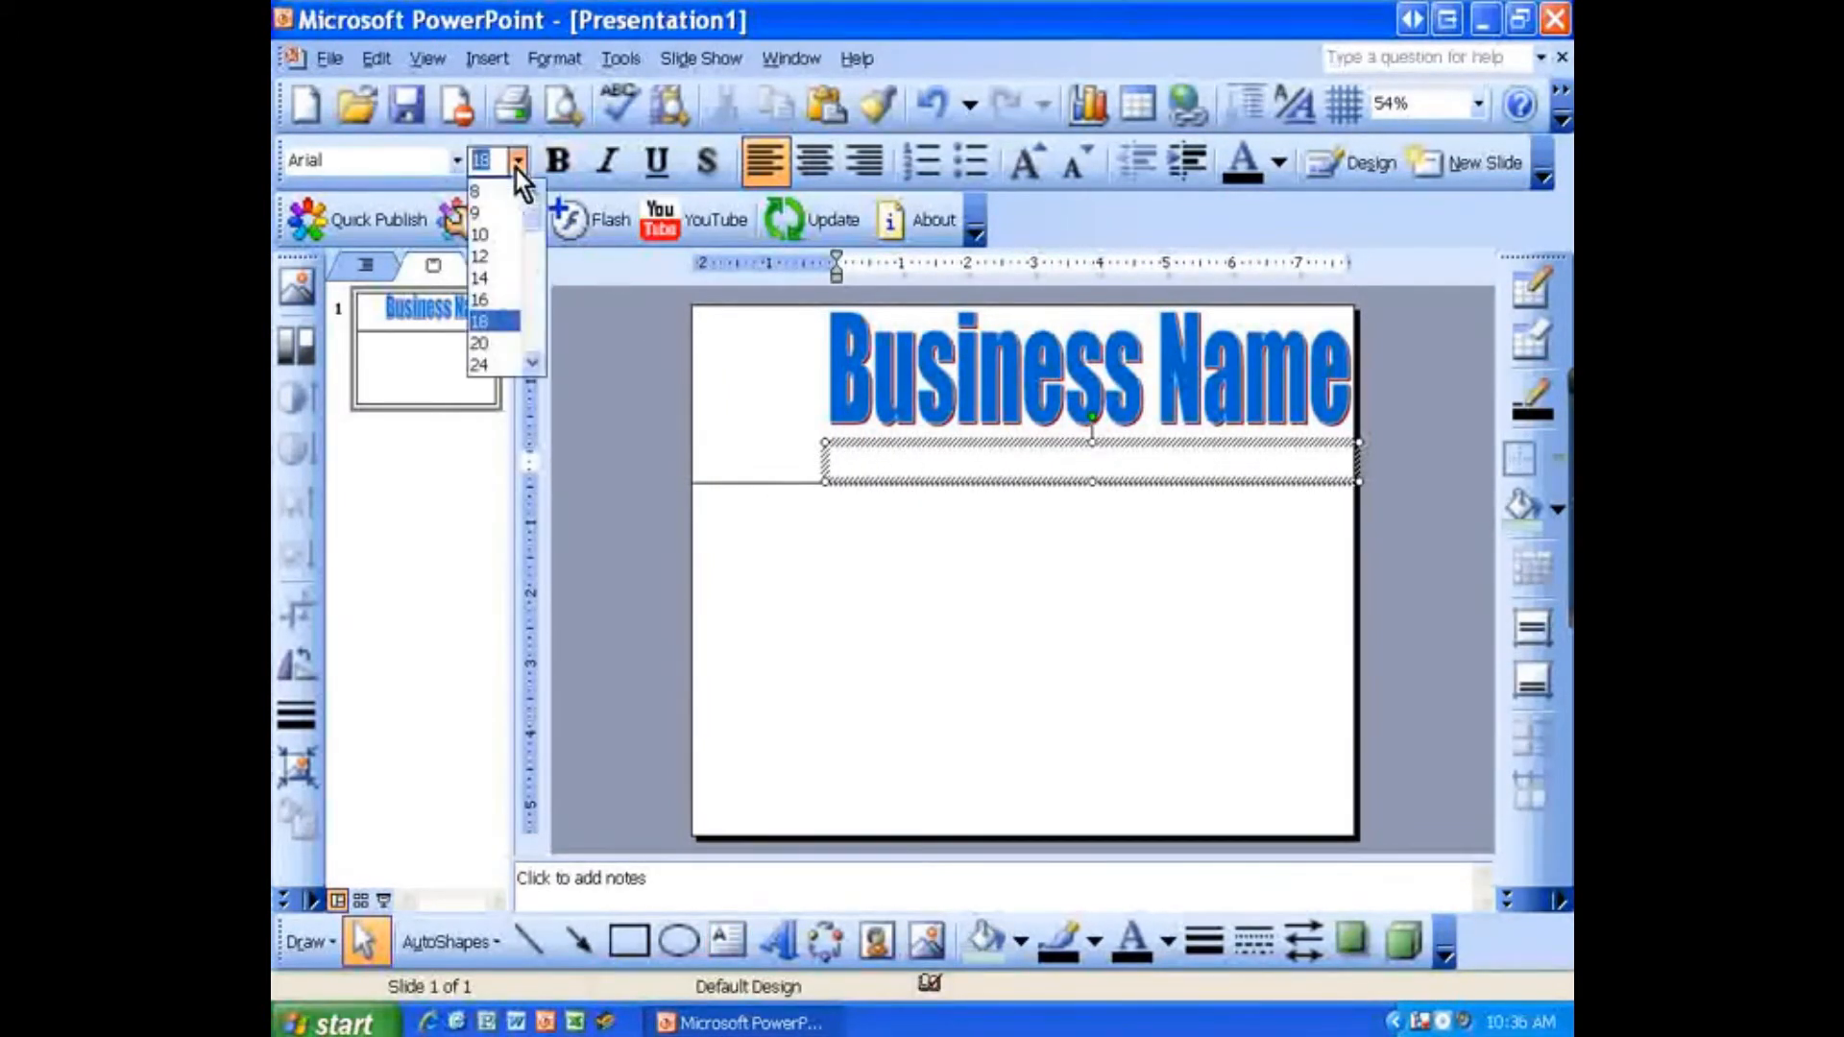
left_click(505, 234)
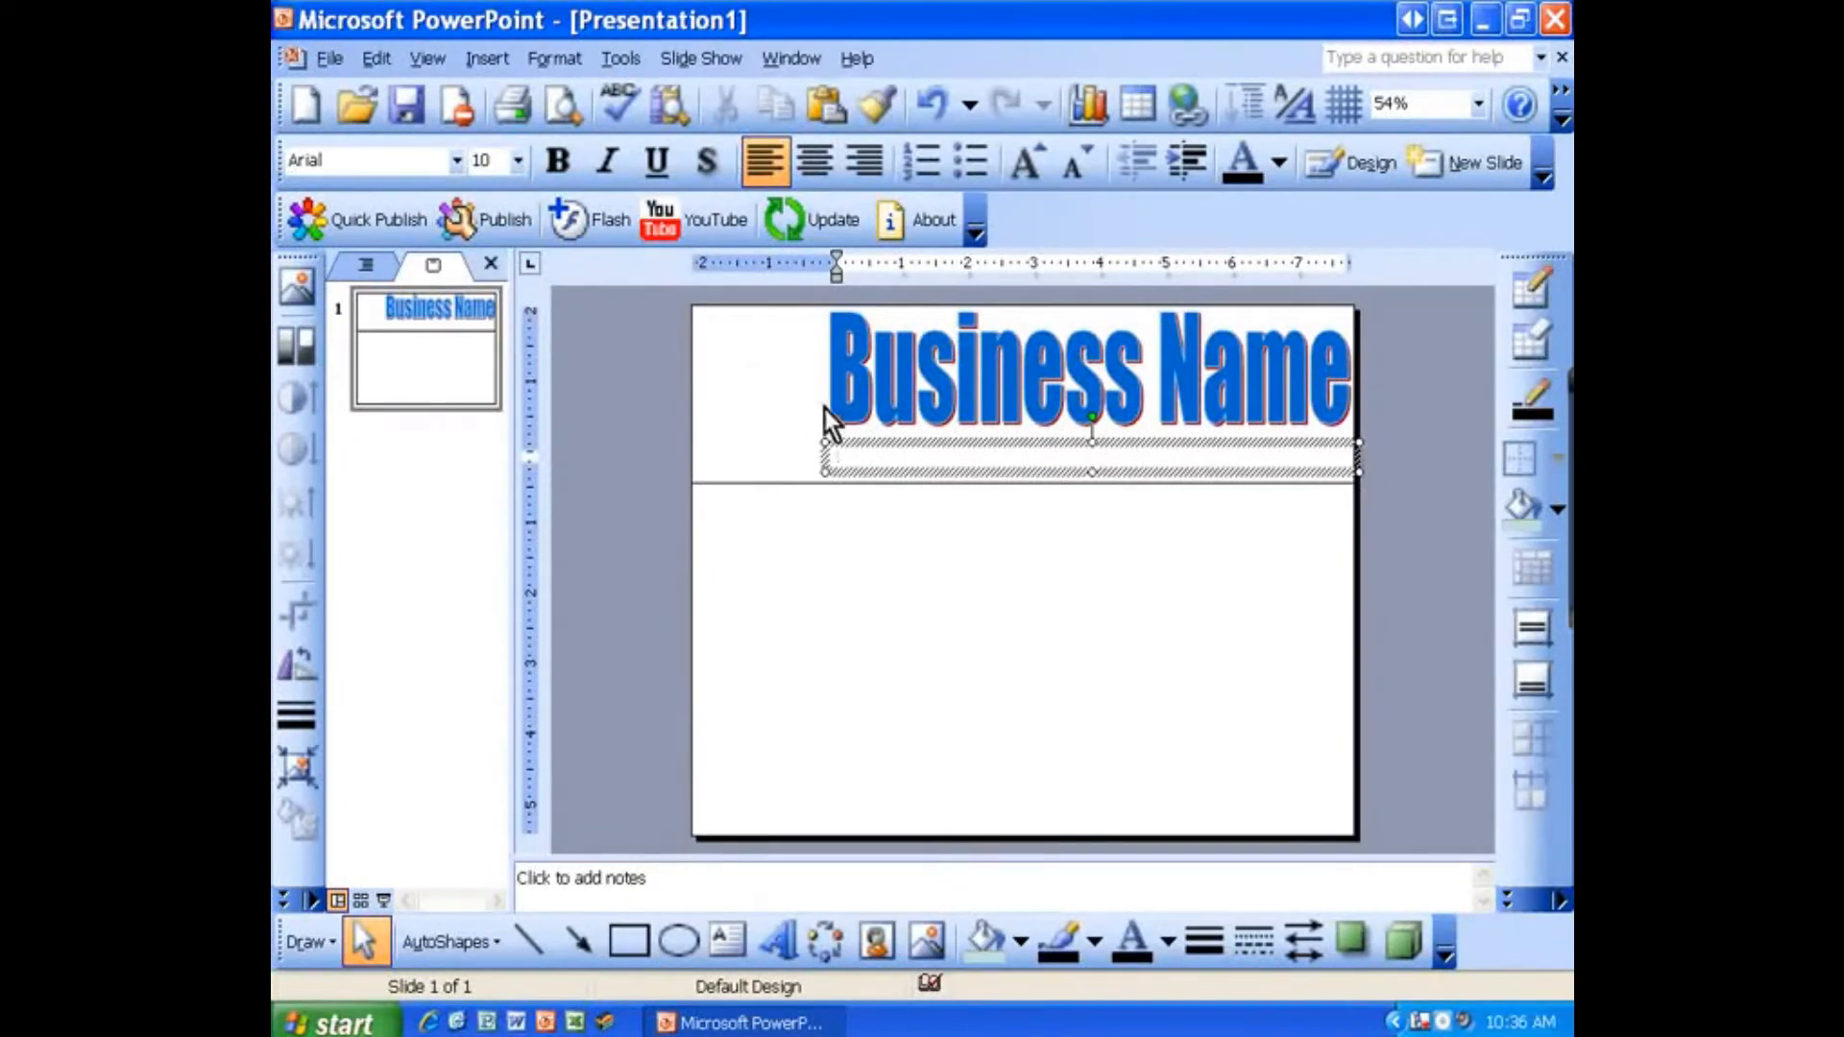
Step: Enter the business's street address, city, state and ZIP code in the text box, separated by bars
scroll(885, 480, "up", 7, "ctrl")
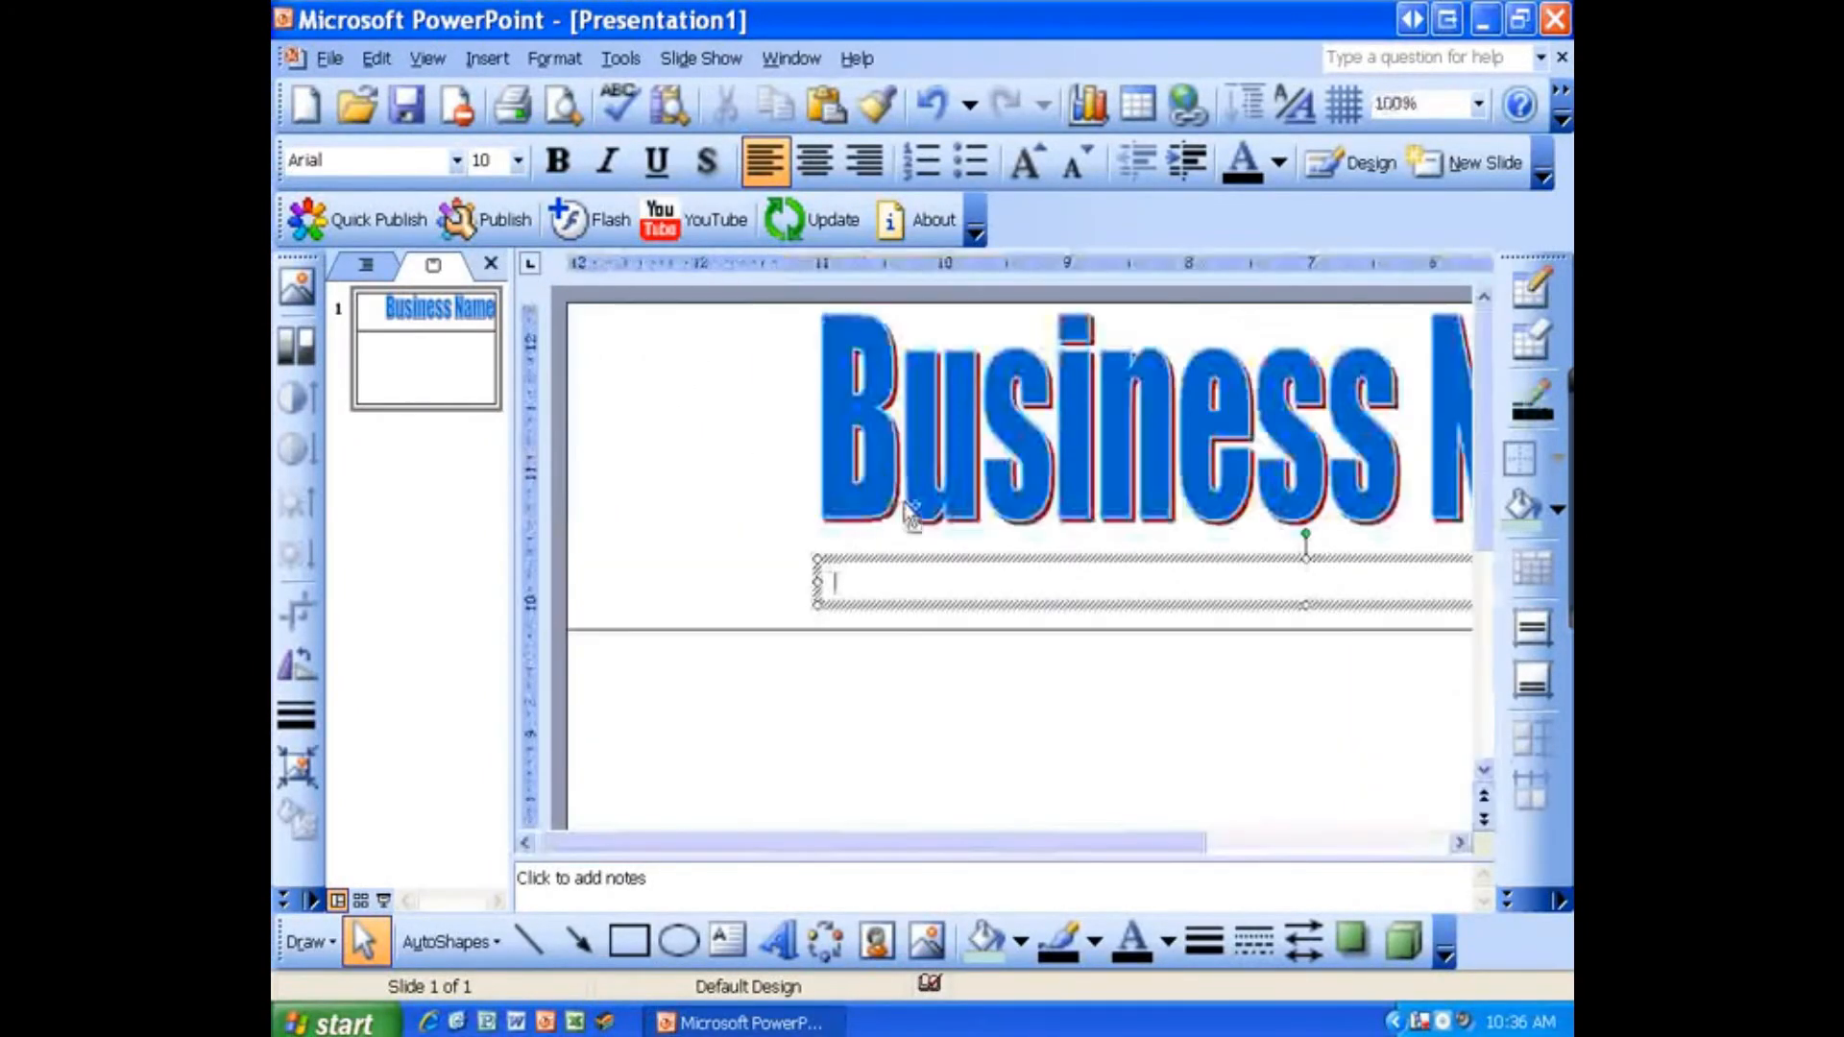
left_click_drag(994, 858, 1047, 852)
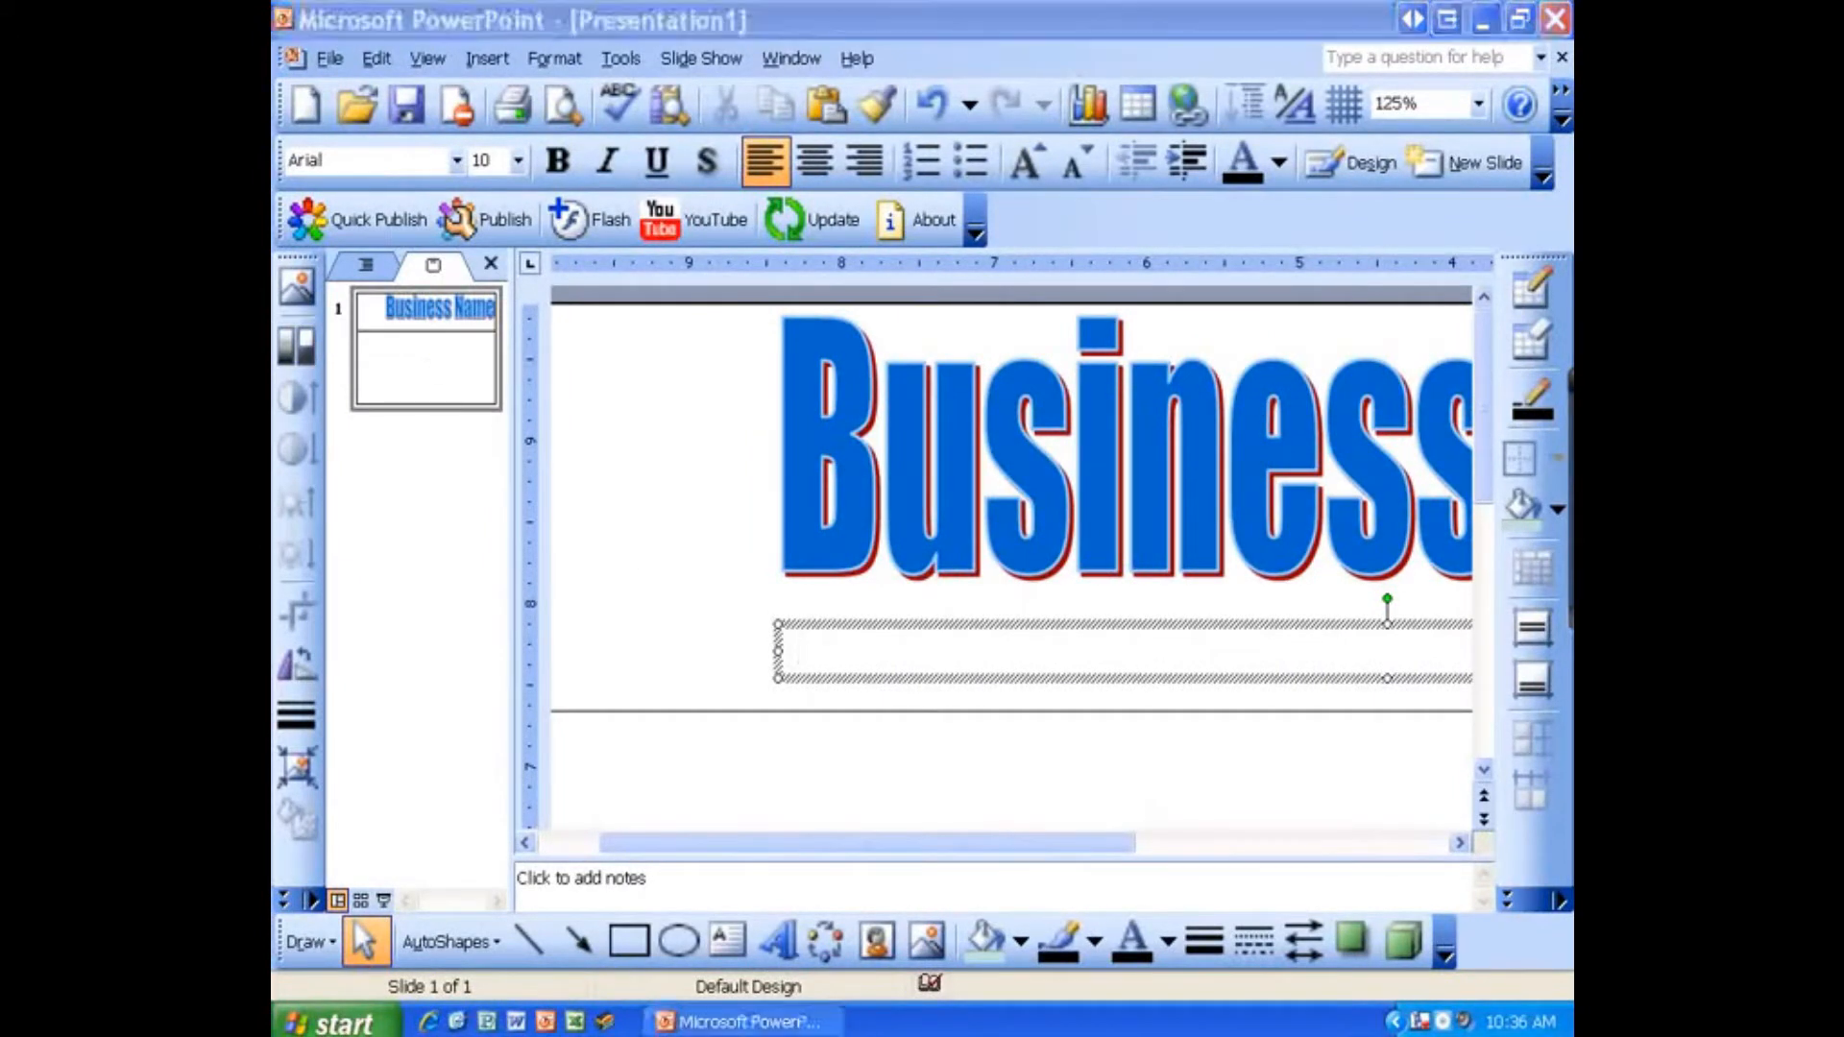
left_click(804, 648)
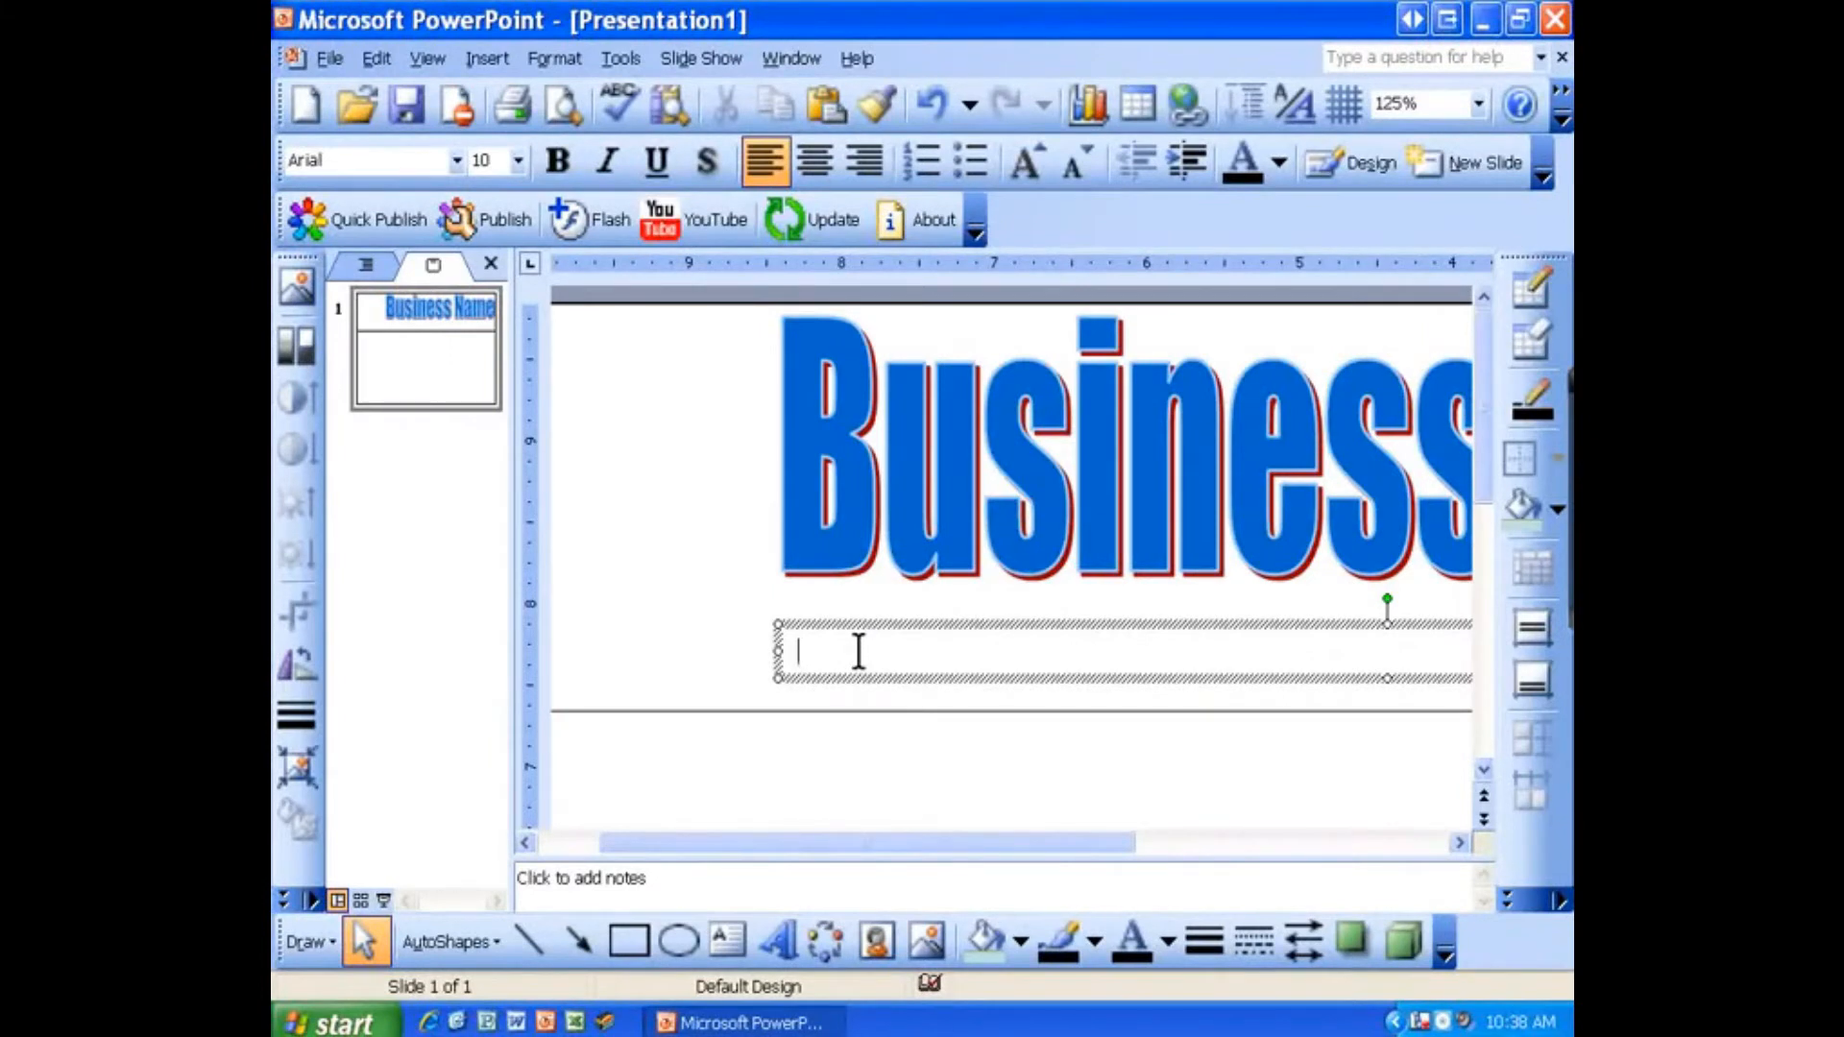
type("123")
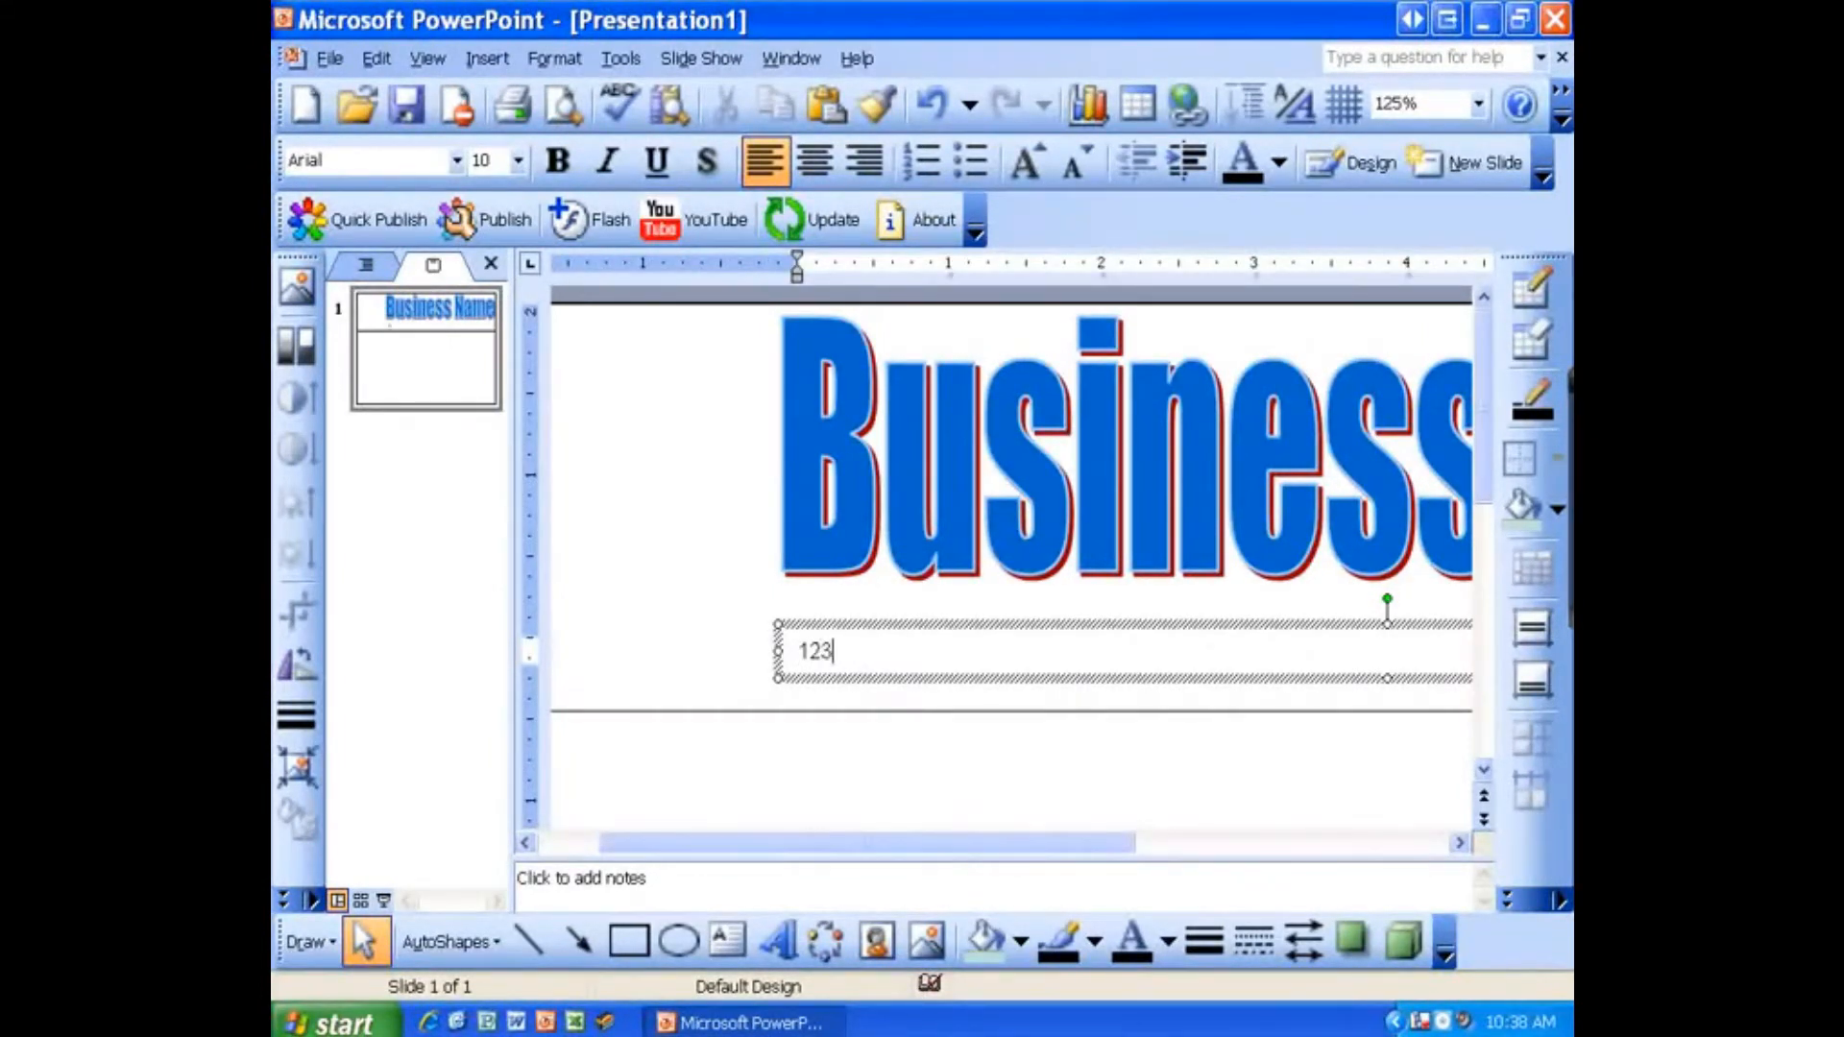
type(" Monopoly Lane |")
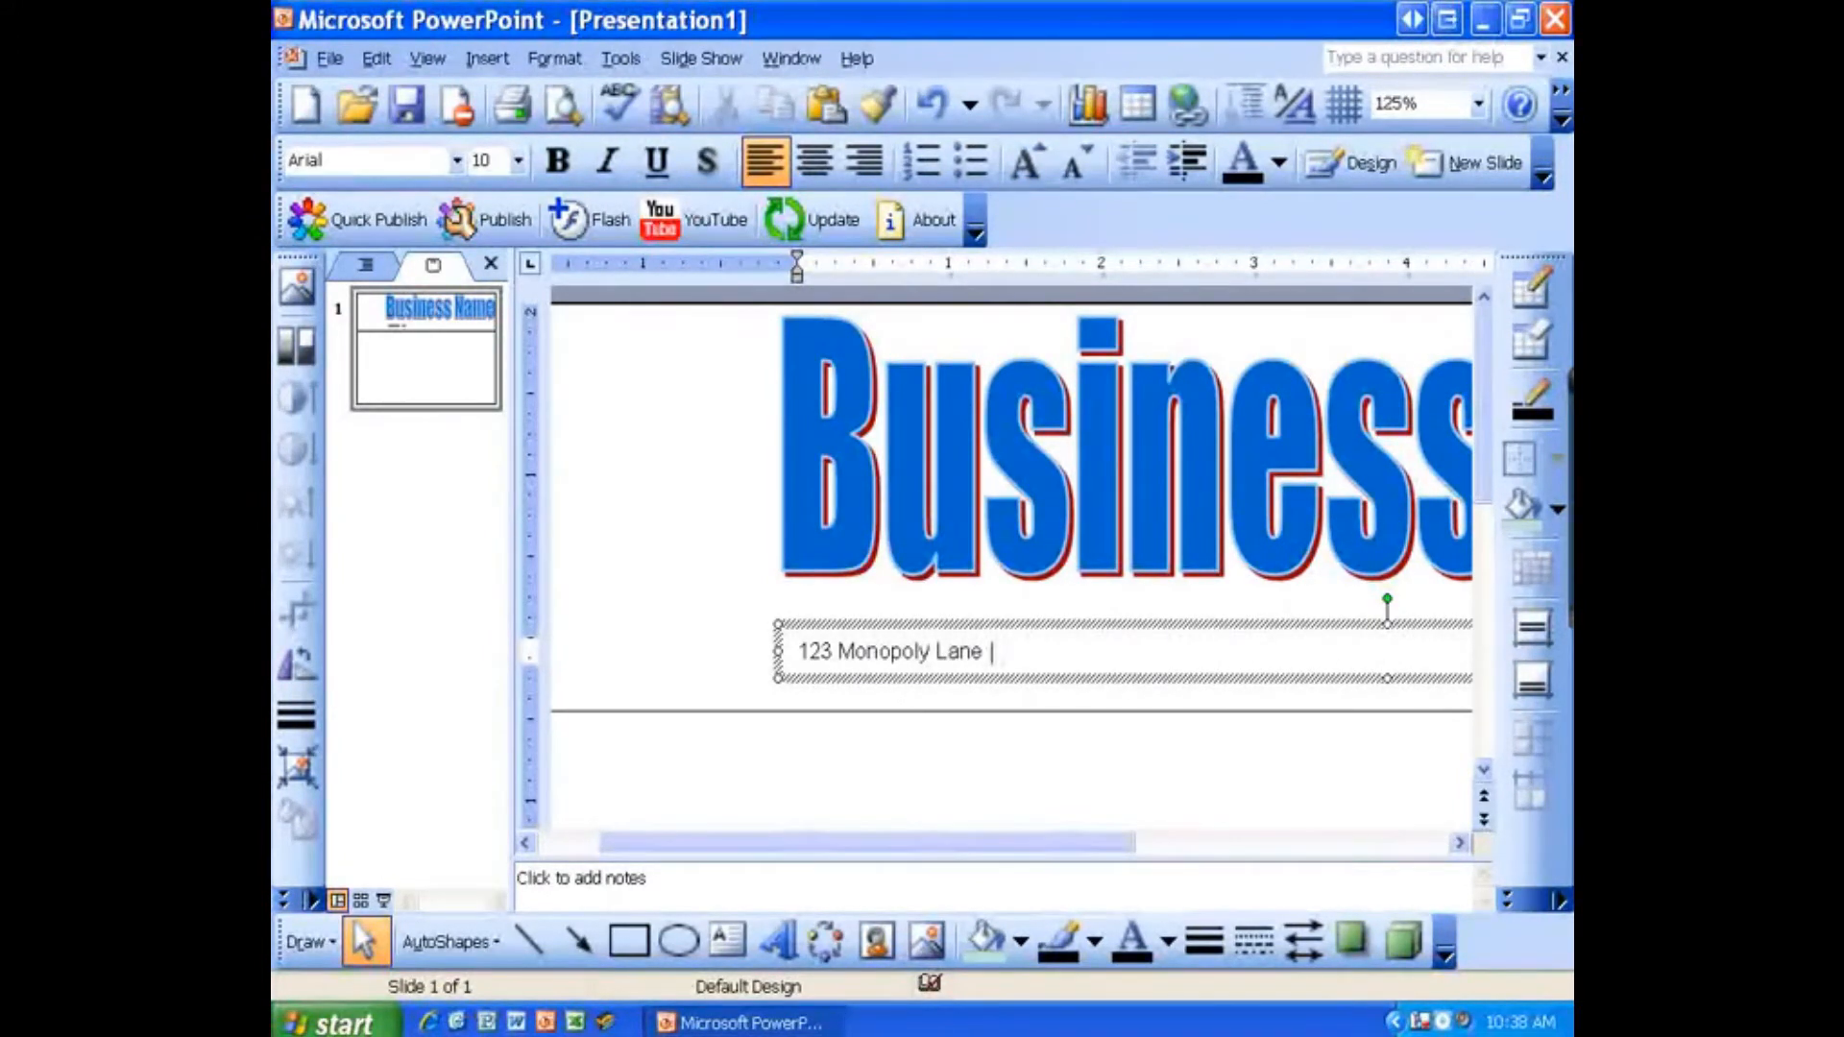
type("Derry, PA 15627")
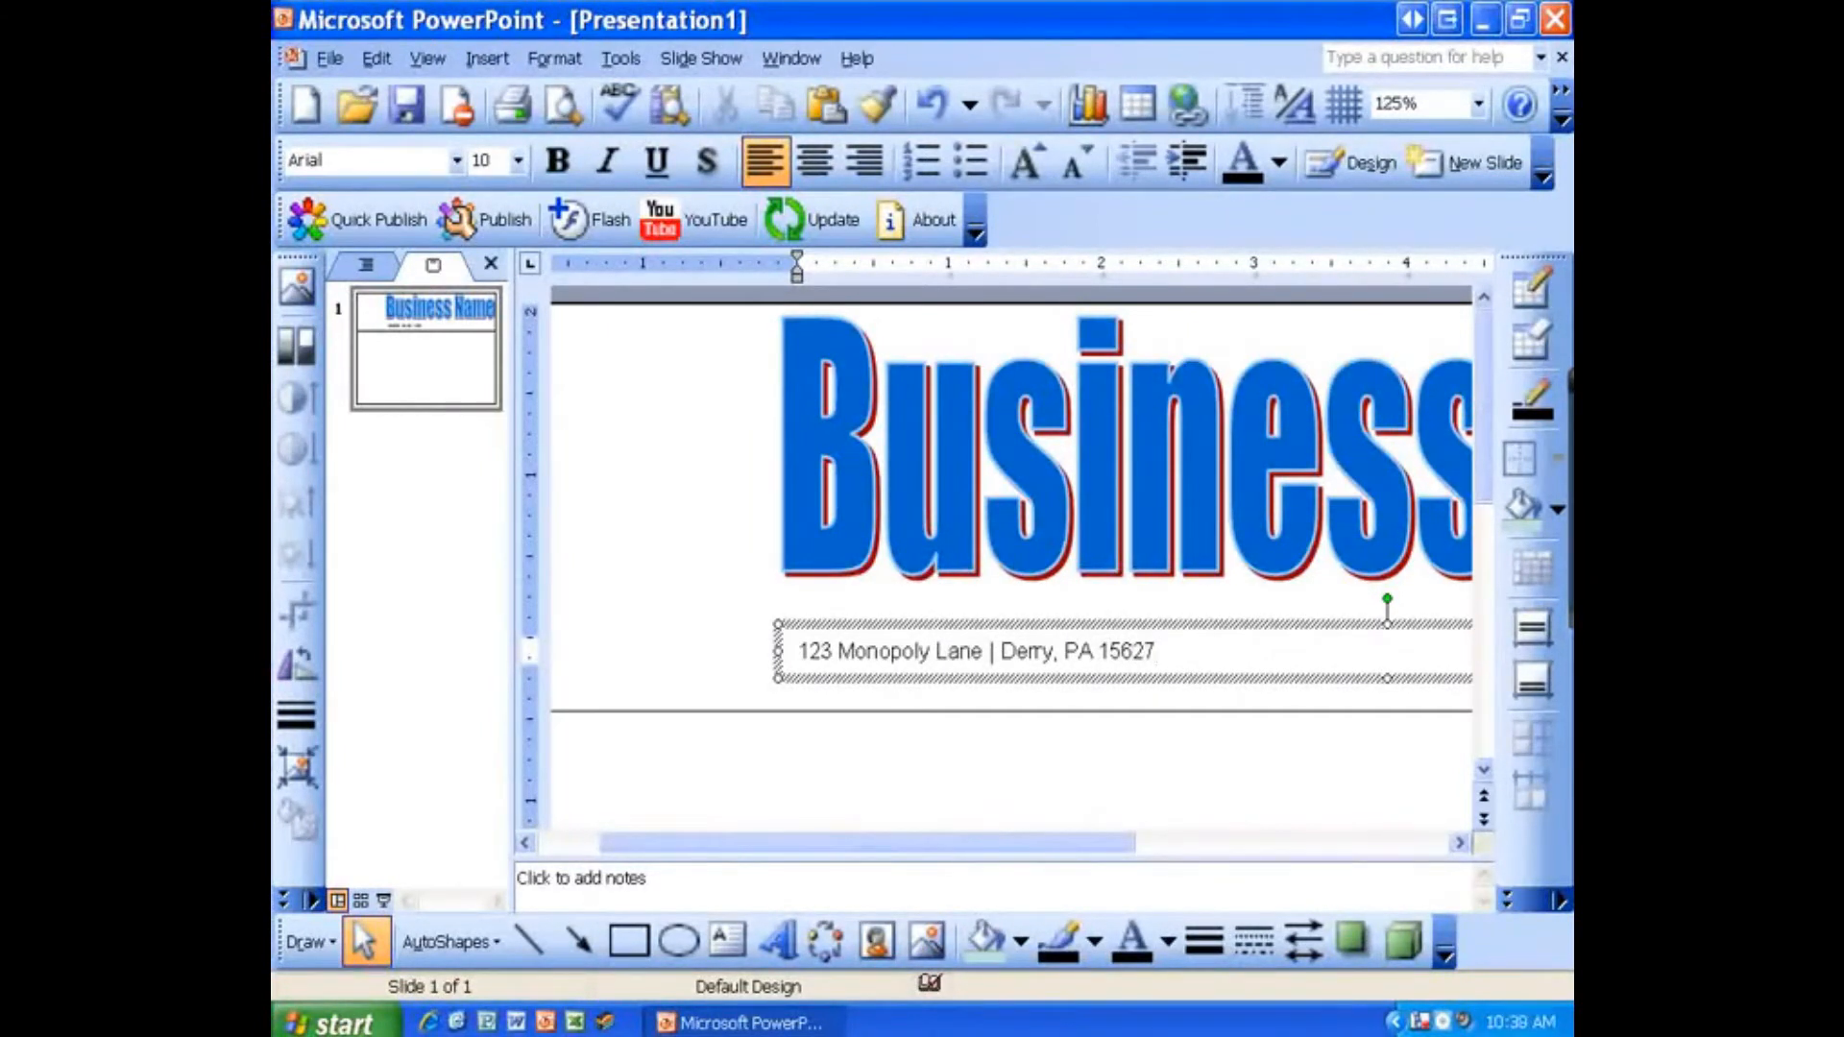
type(" |")
Step: Append the business phone number labelled "Phone:" followed by a separator bar
left_click_drag(949, 835, 1079, 856)
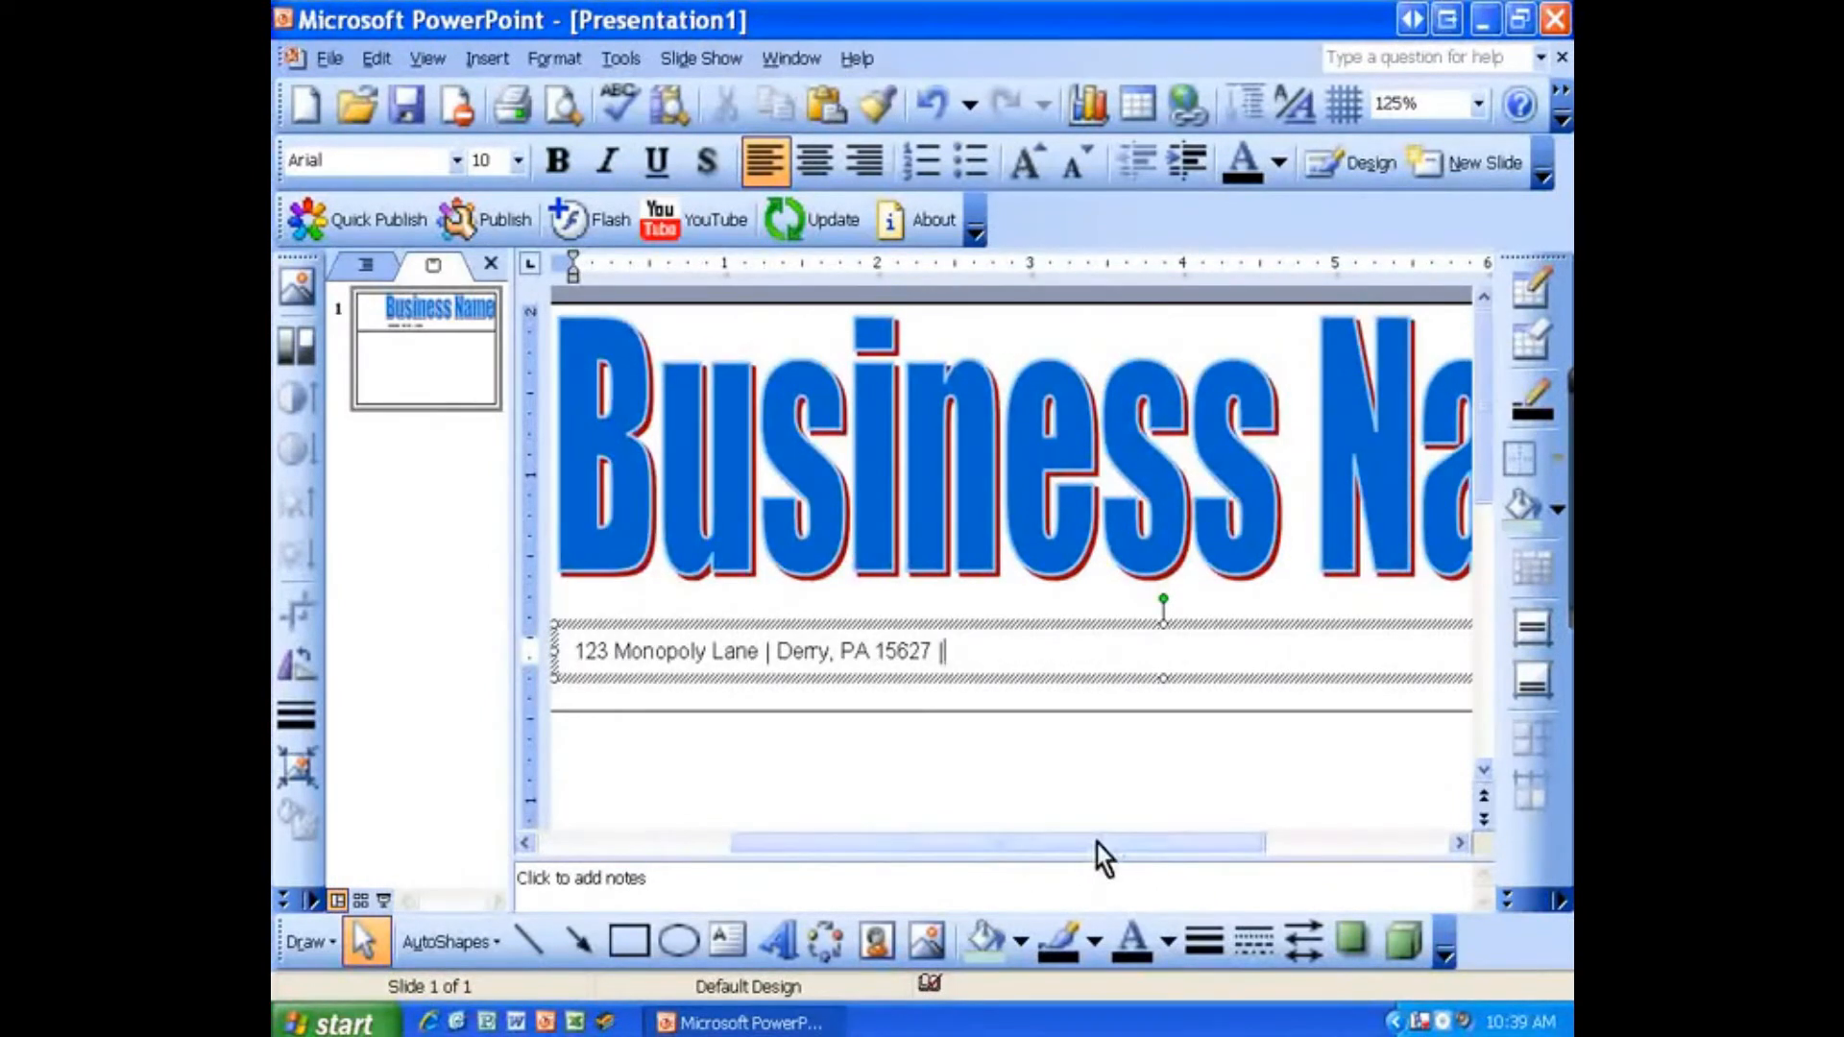
left_click_drag(1100, 845, 1120, 845)
left_click(923, 644)
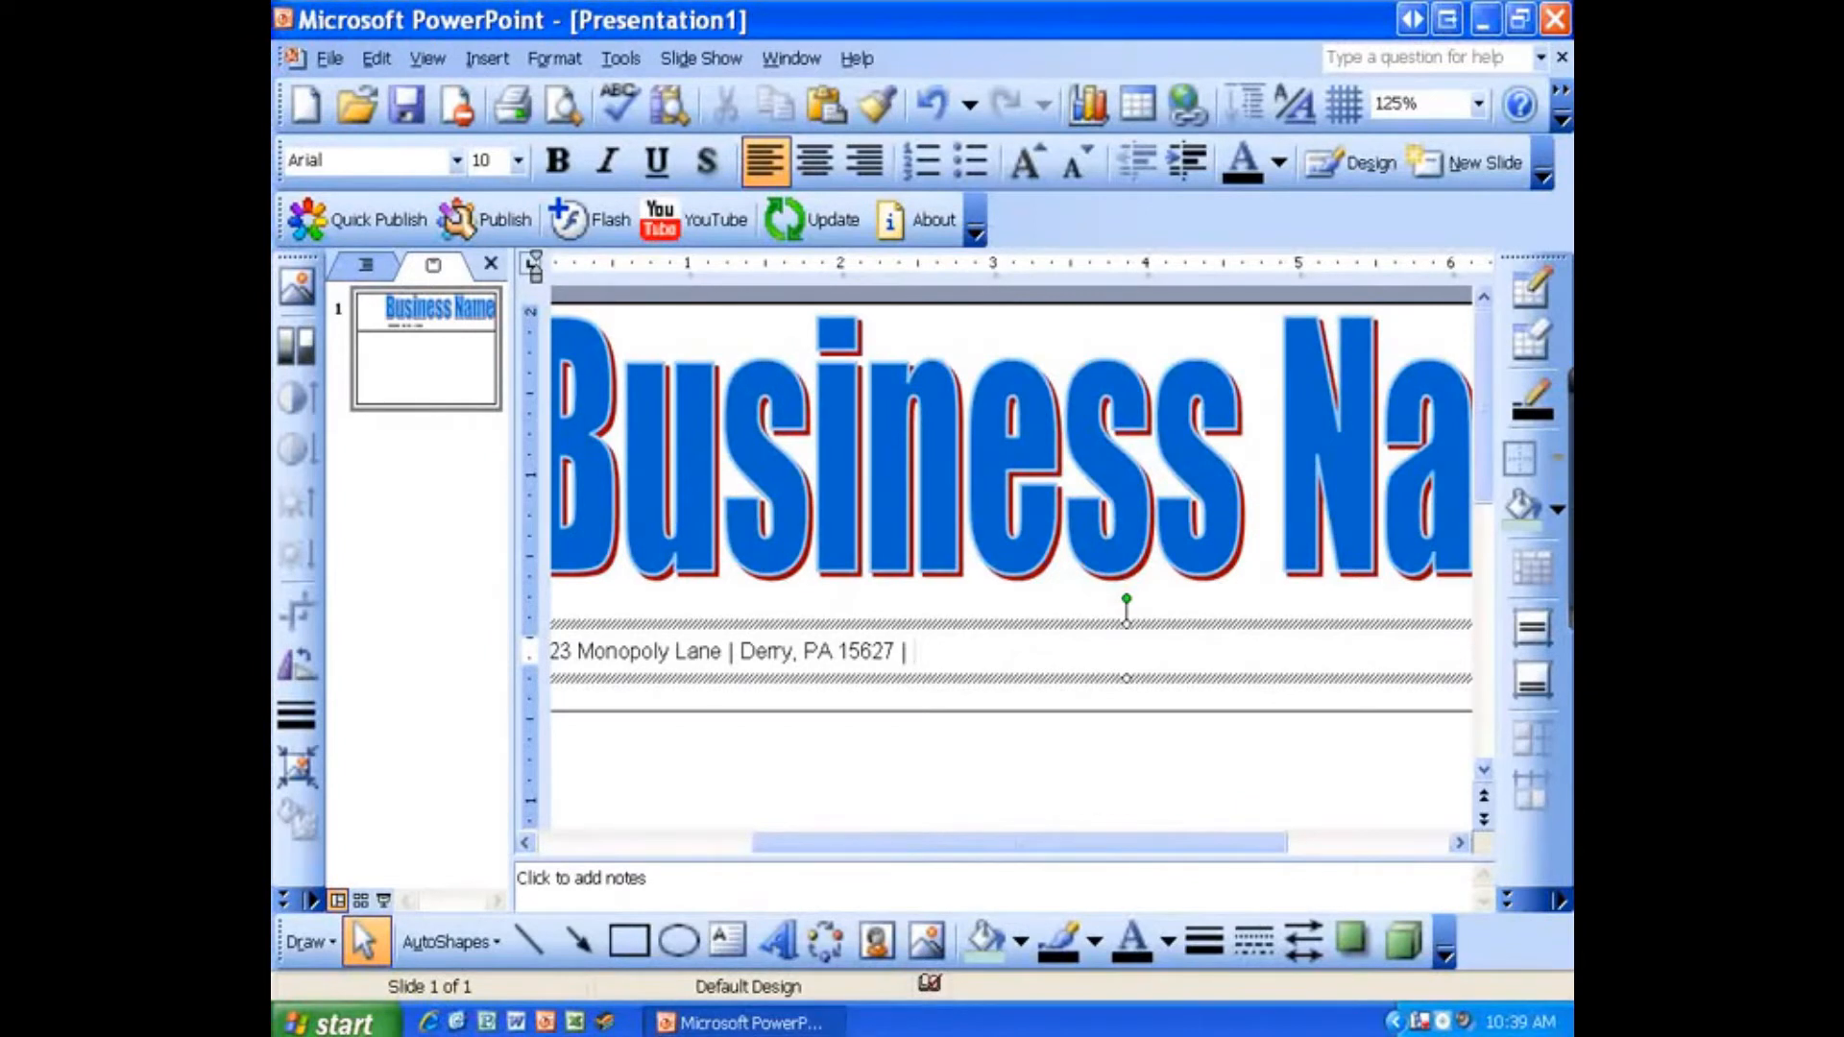
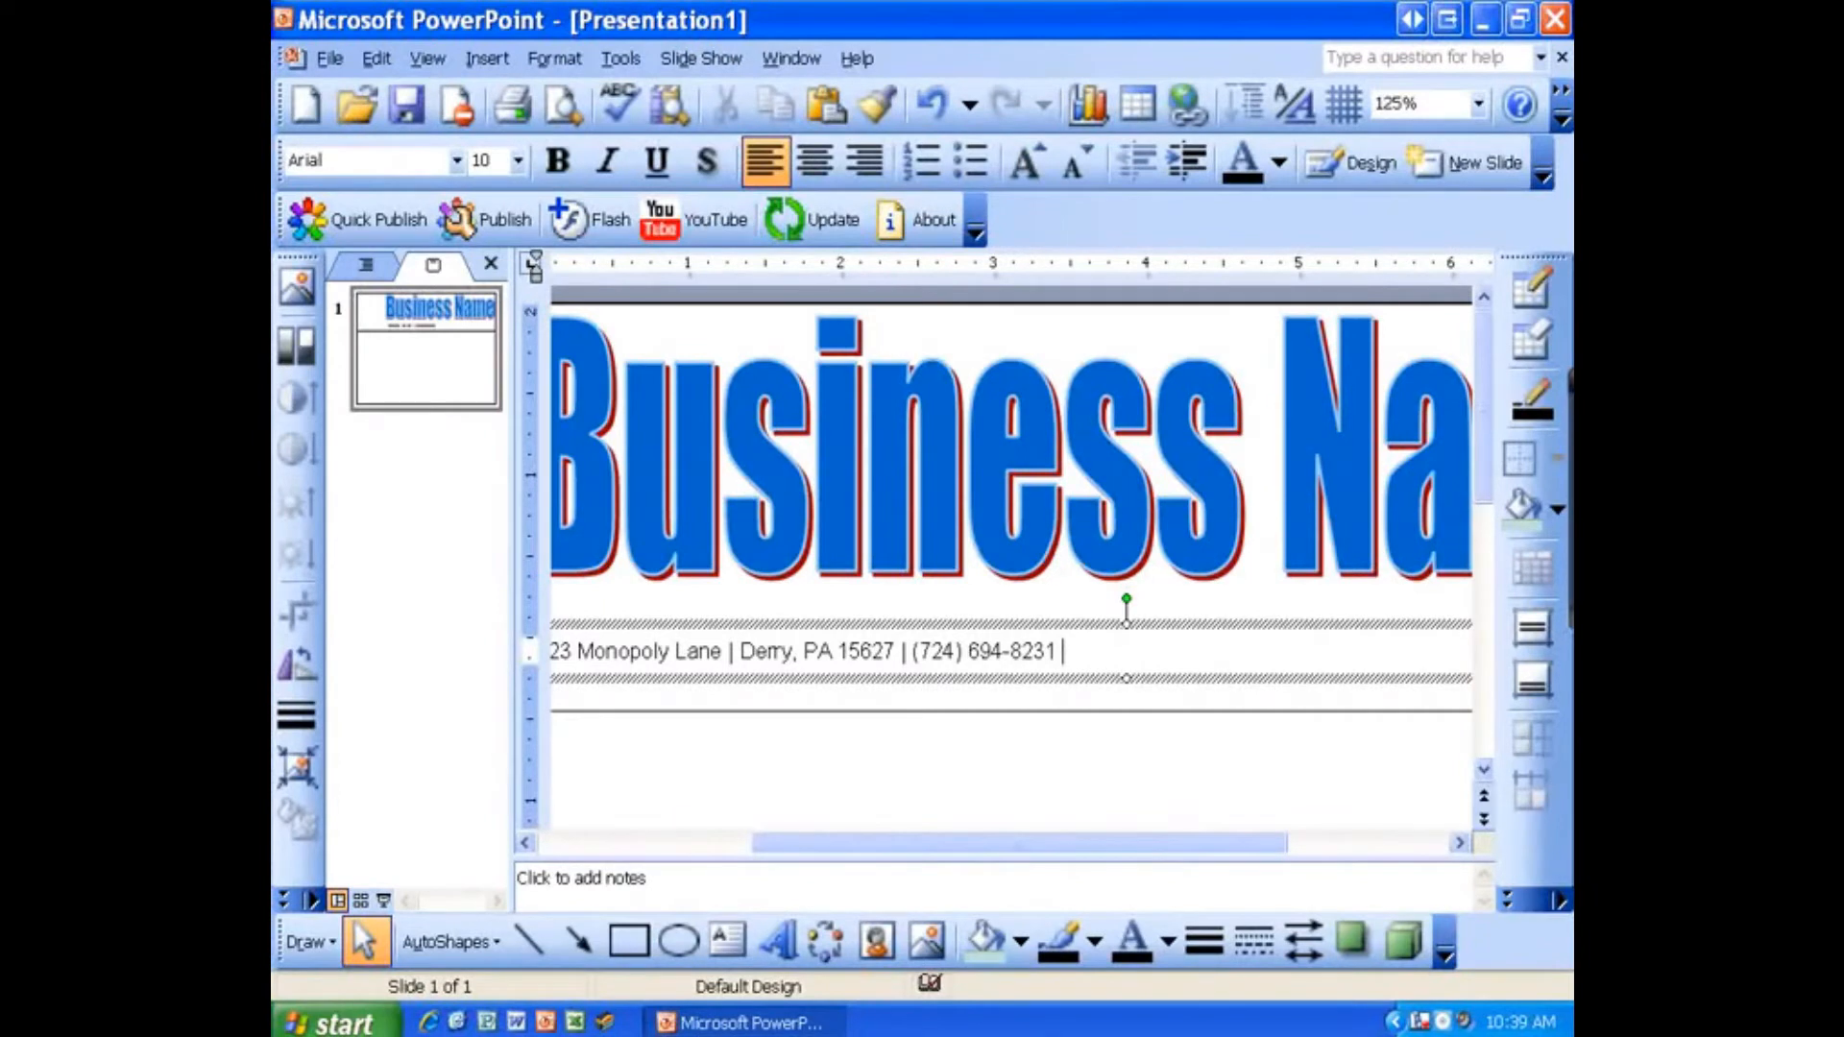
type("|")
left_click(914, 653)
type("Phone:")
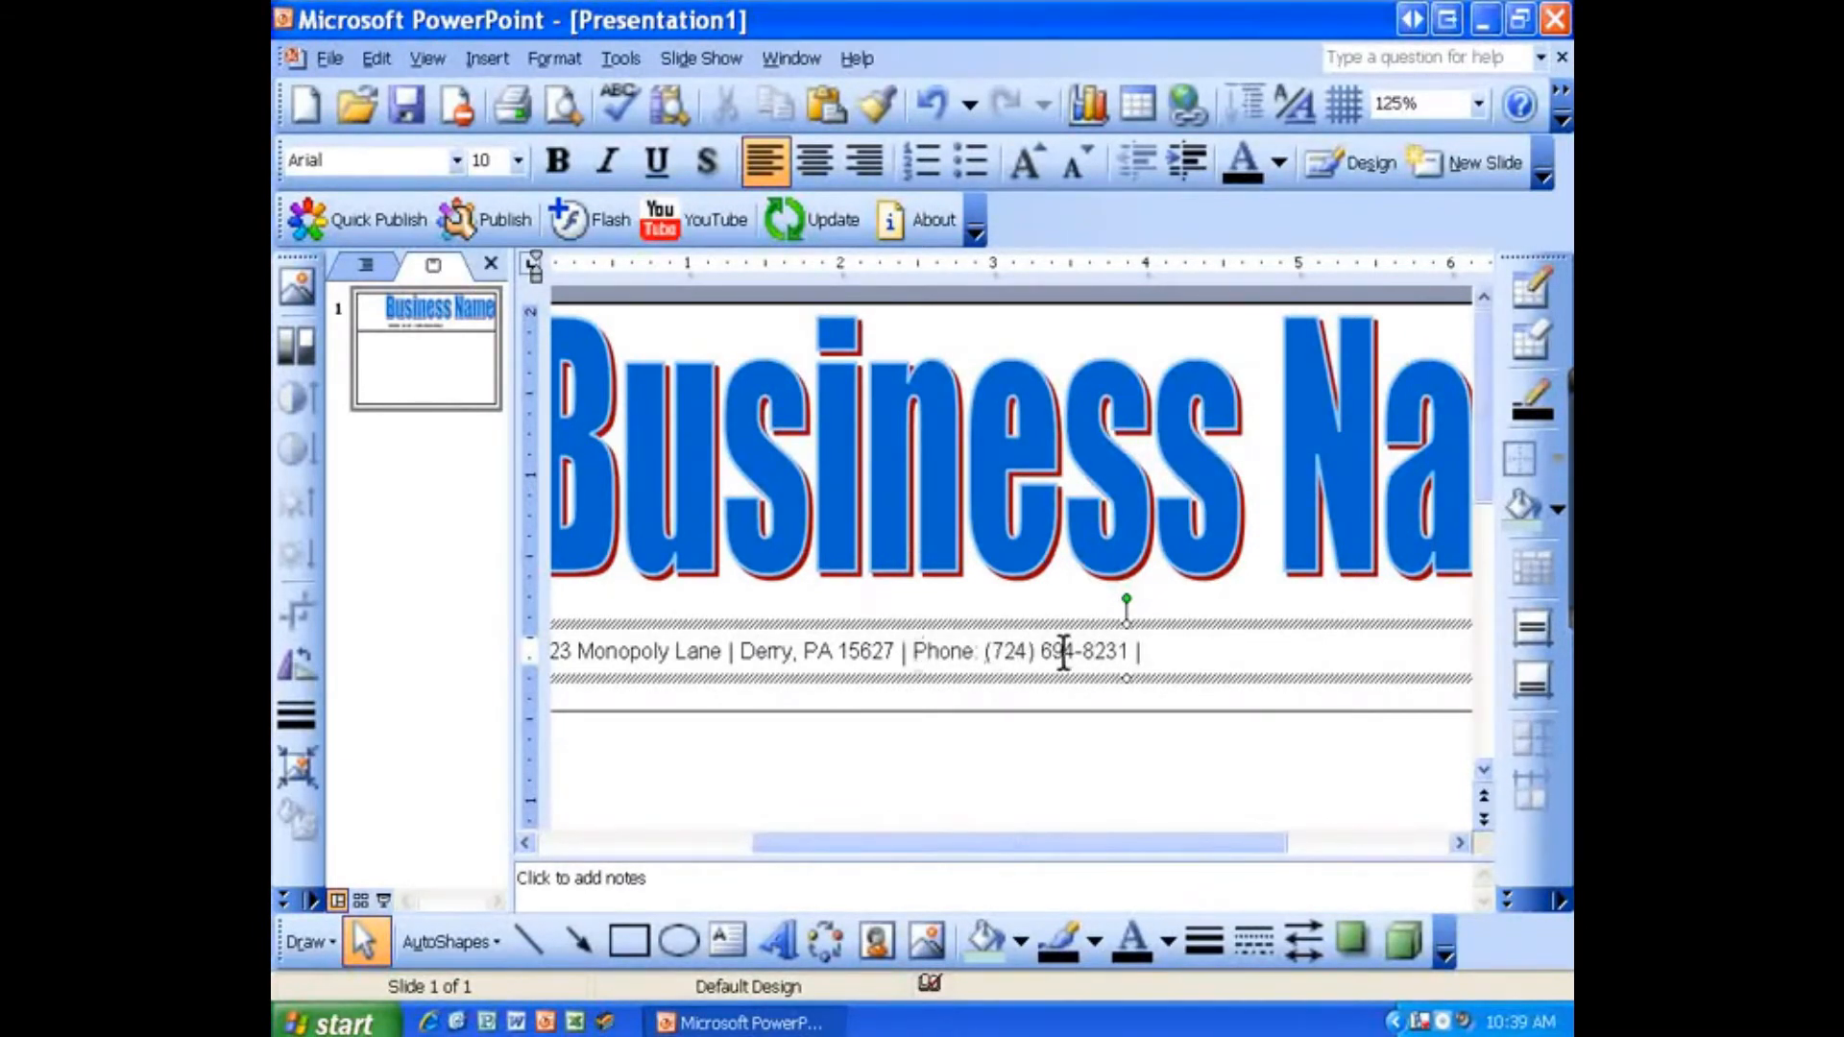
Step: Append the business e-mail address labelled "E-mail:" at the end of the contact line
left_click(1223, 651)
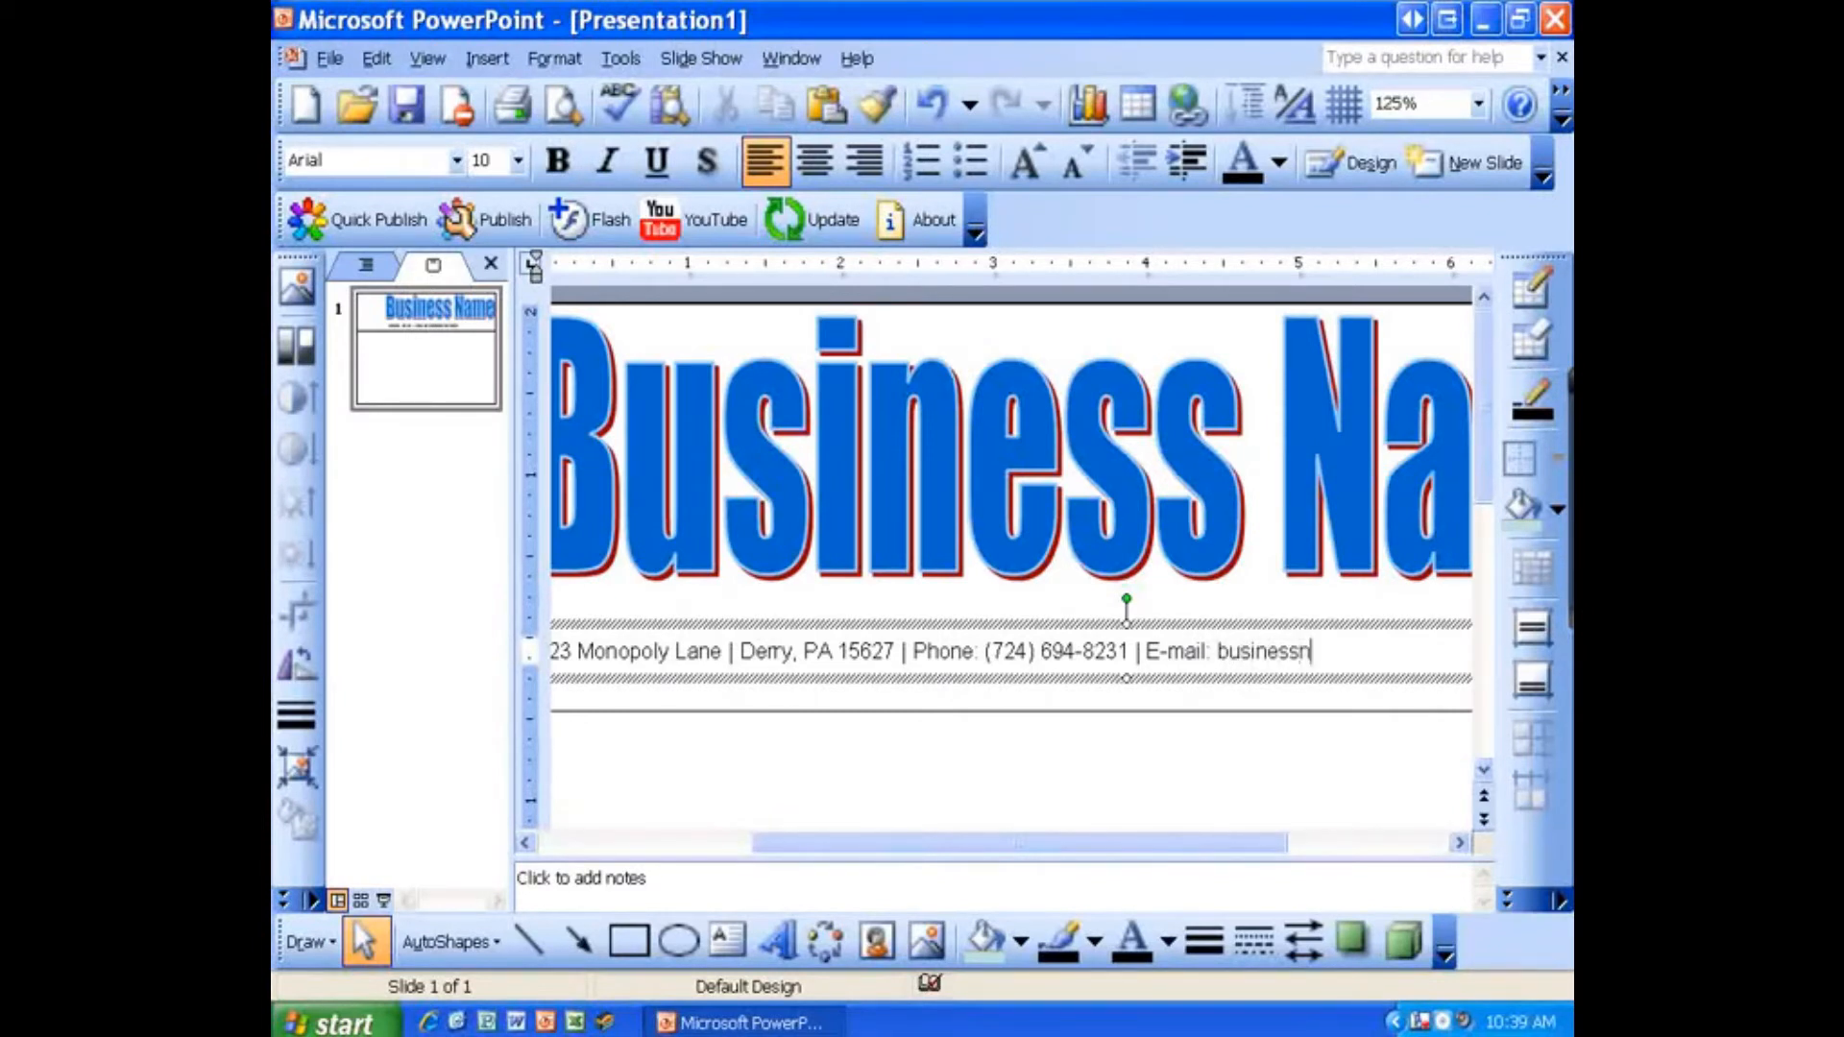
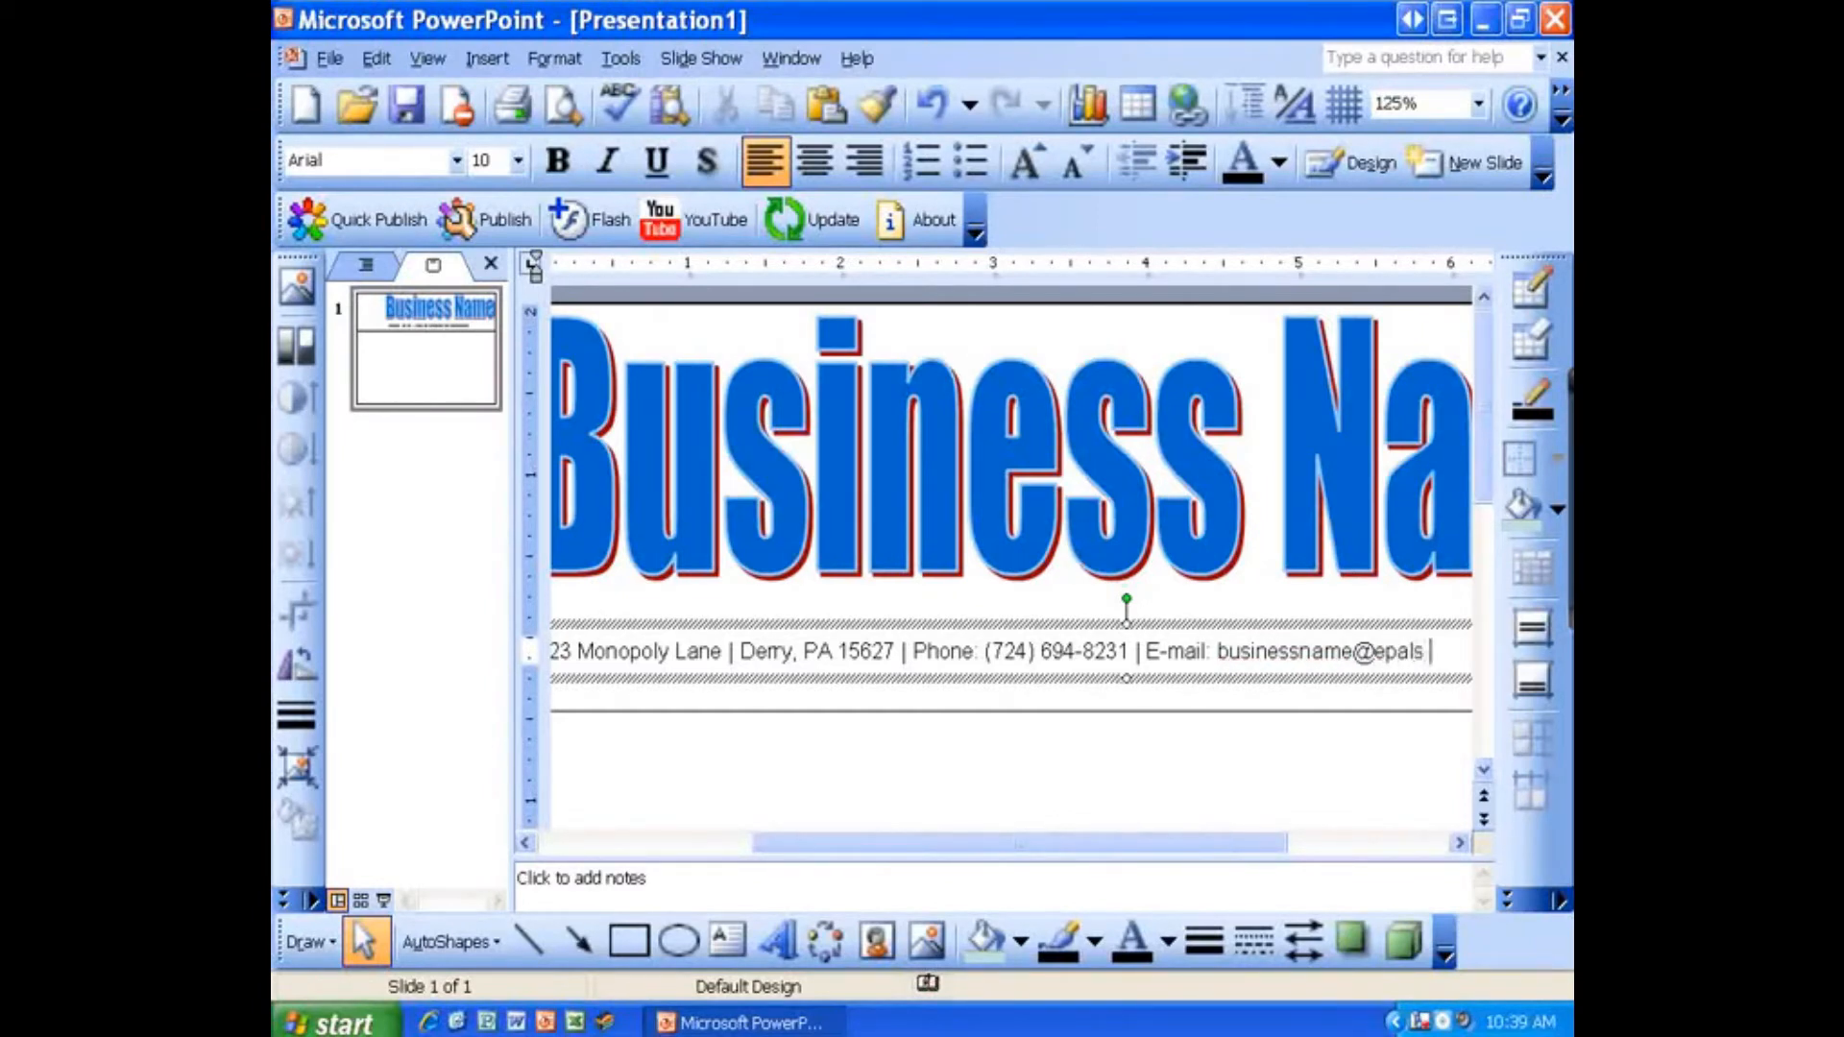
Step: Center-align the contact line text within its text box
scroll(1277, 741, "down", 2, "ctrl")
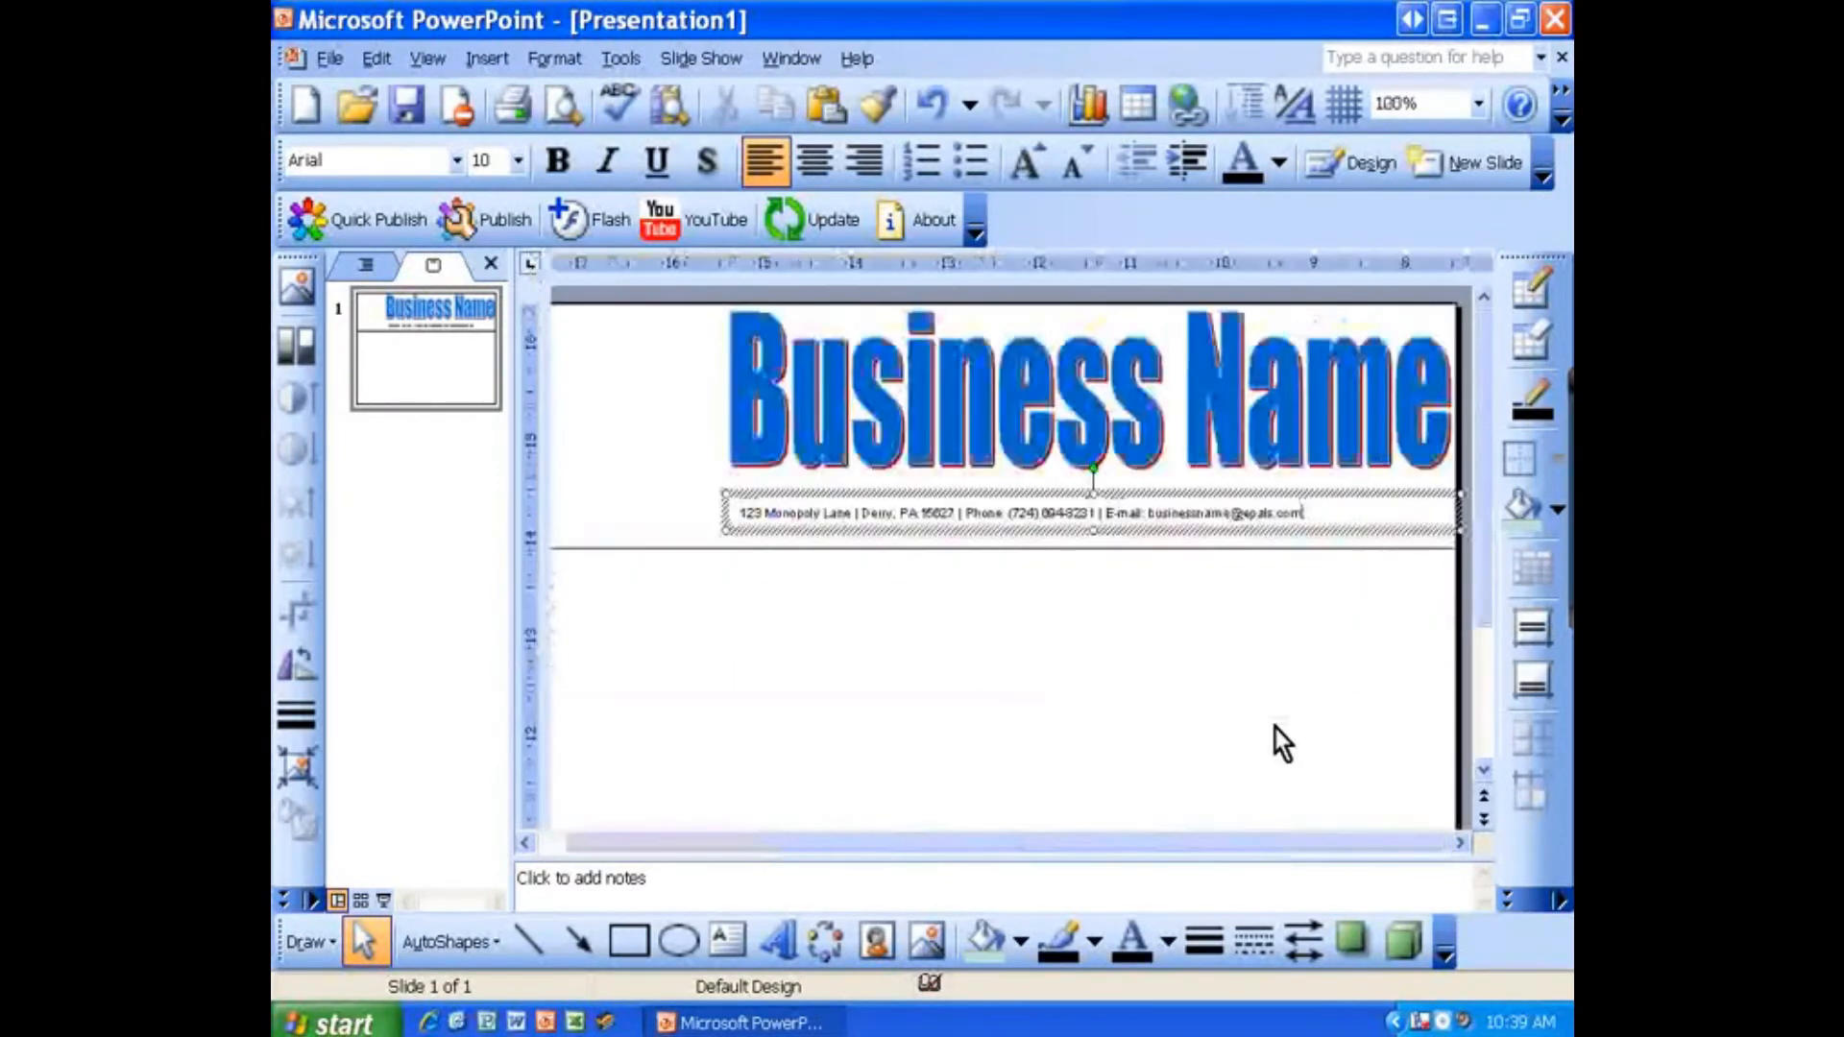
triple_click(966, 512)
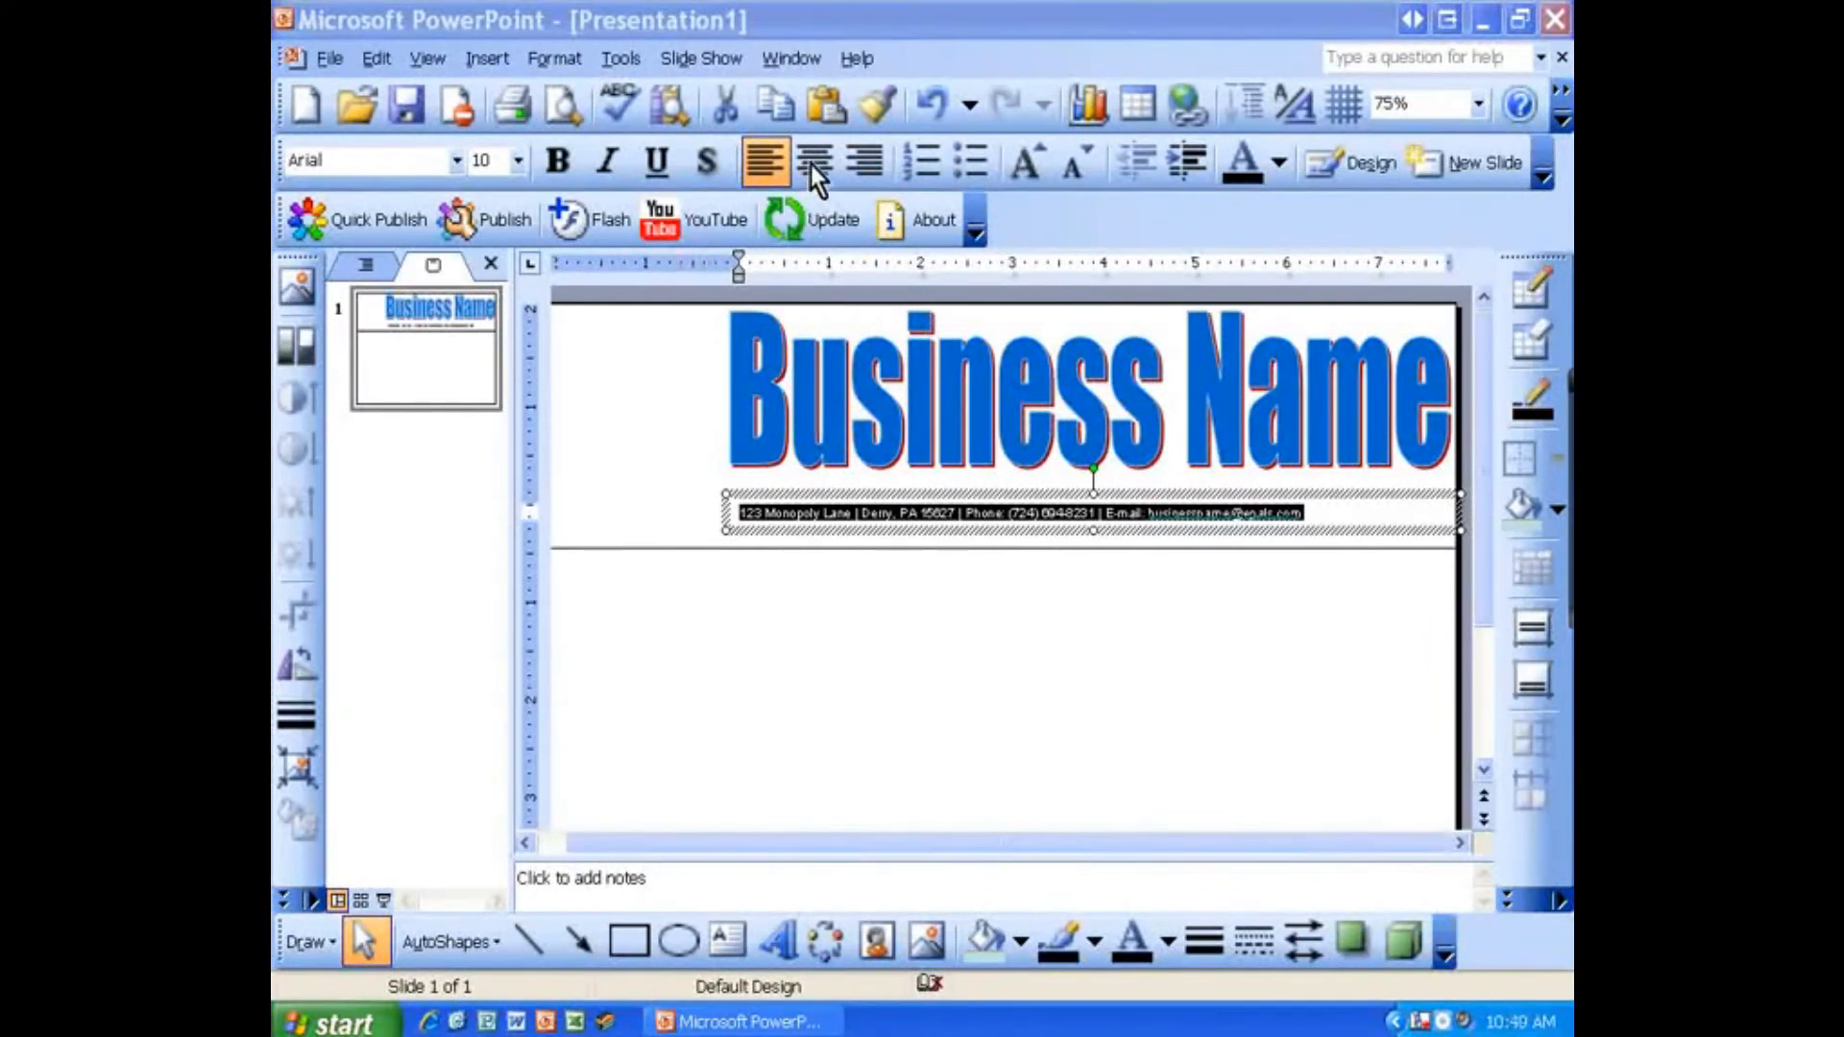
left_click(815, 164)
triple_click(932, 516)
left_click(818, 166)
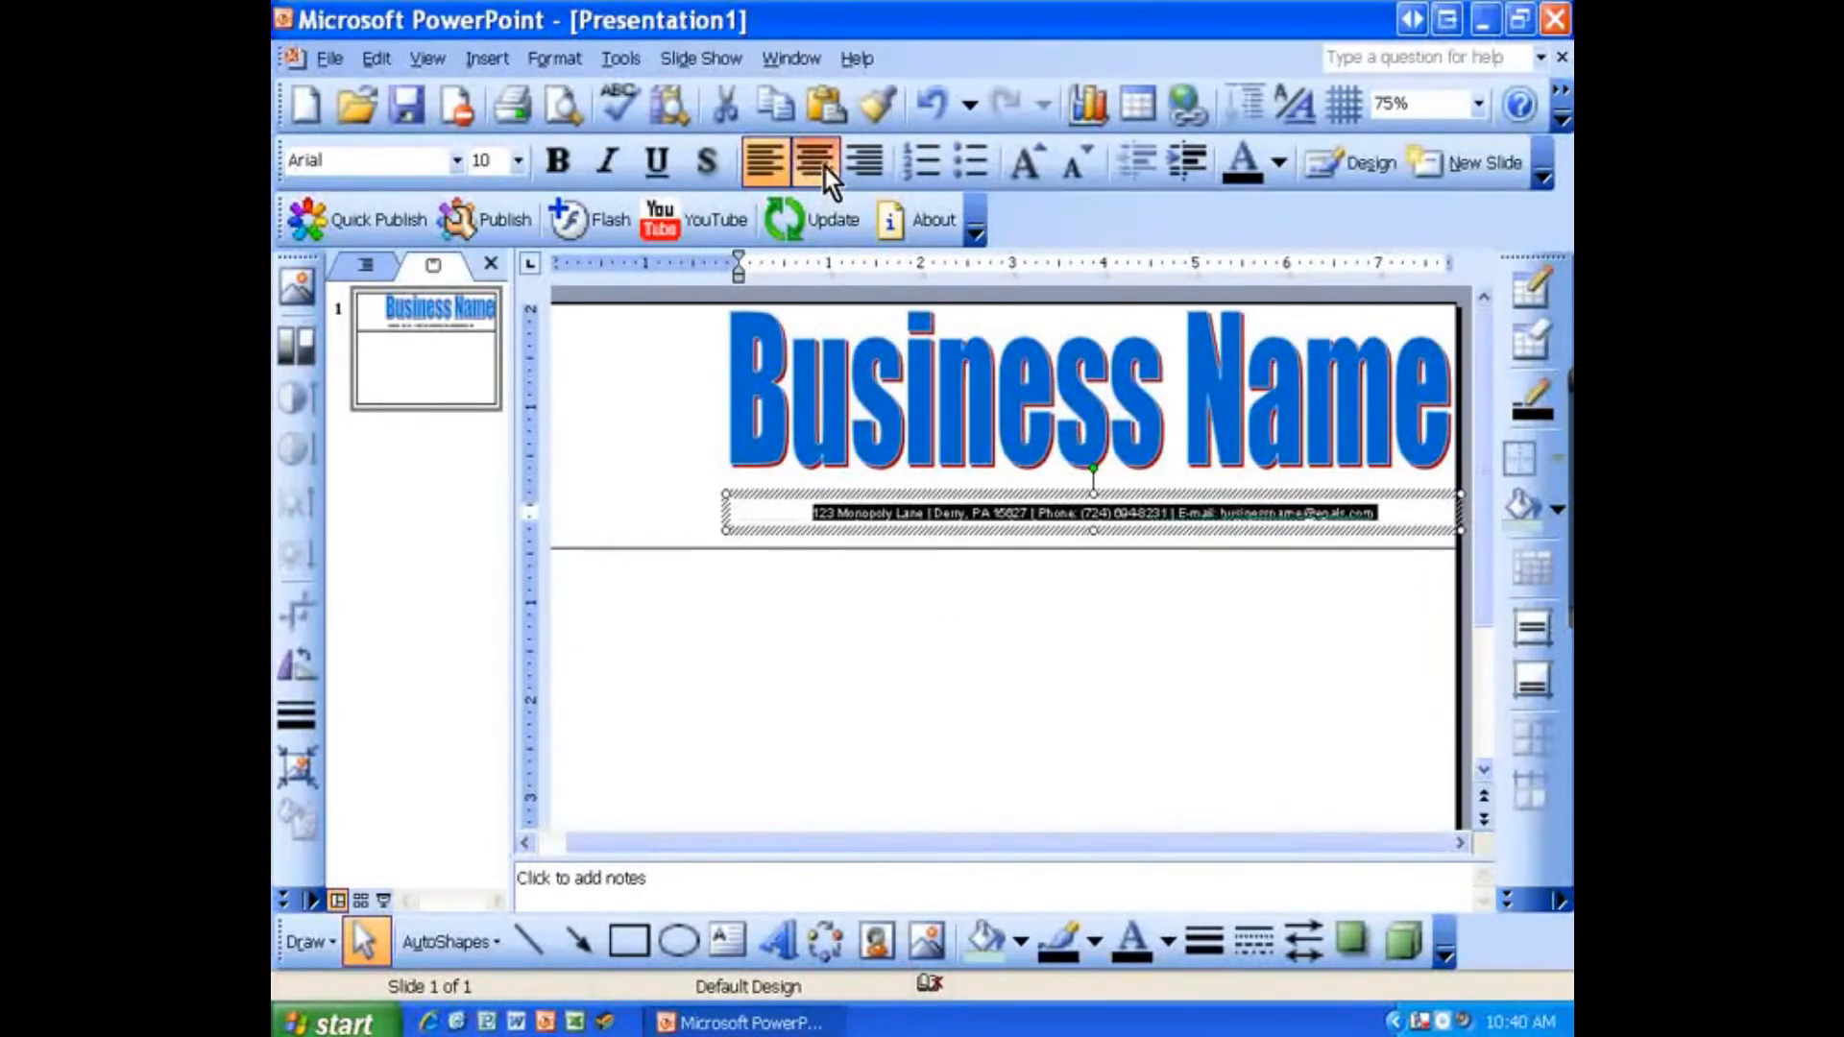
Step: Stretch the WordArt's bottom edge slightly down toward the contact line
left_click(1126, 614)
left_click(1104, 451)
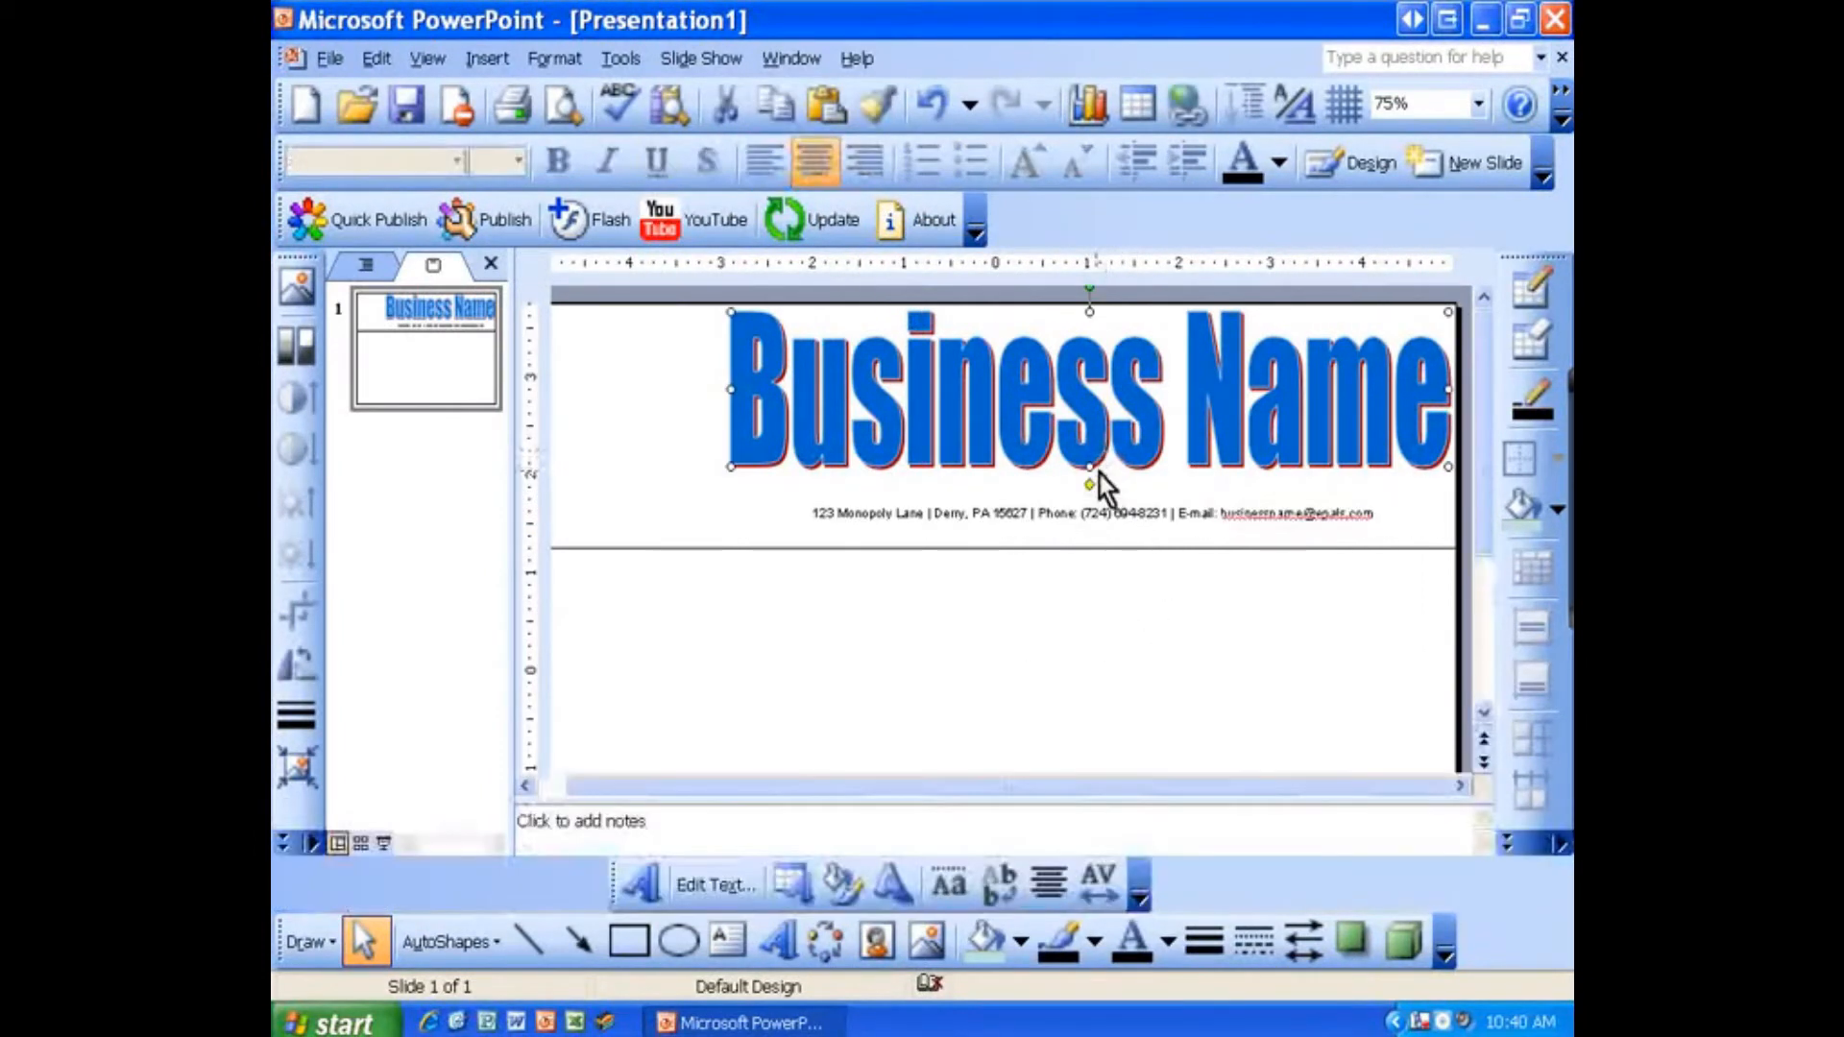
left_click_drag(1088, 485, 1090, 495)
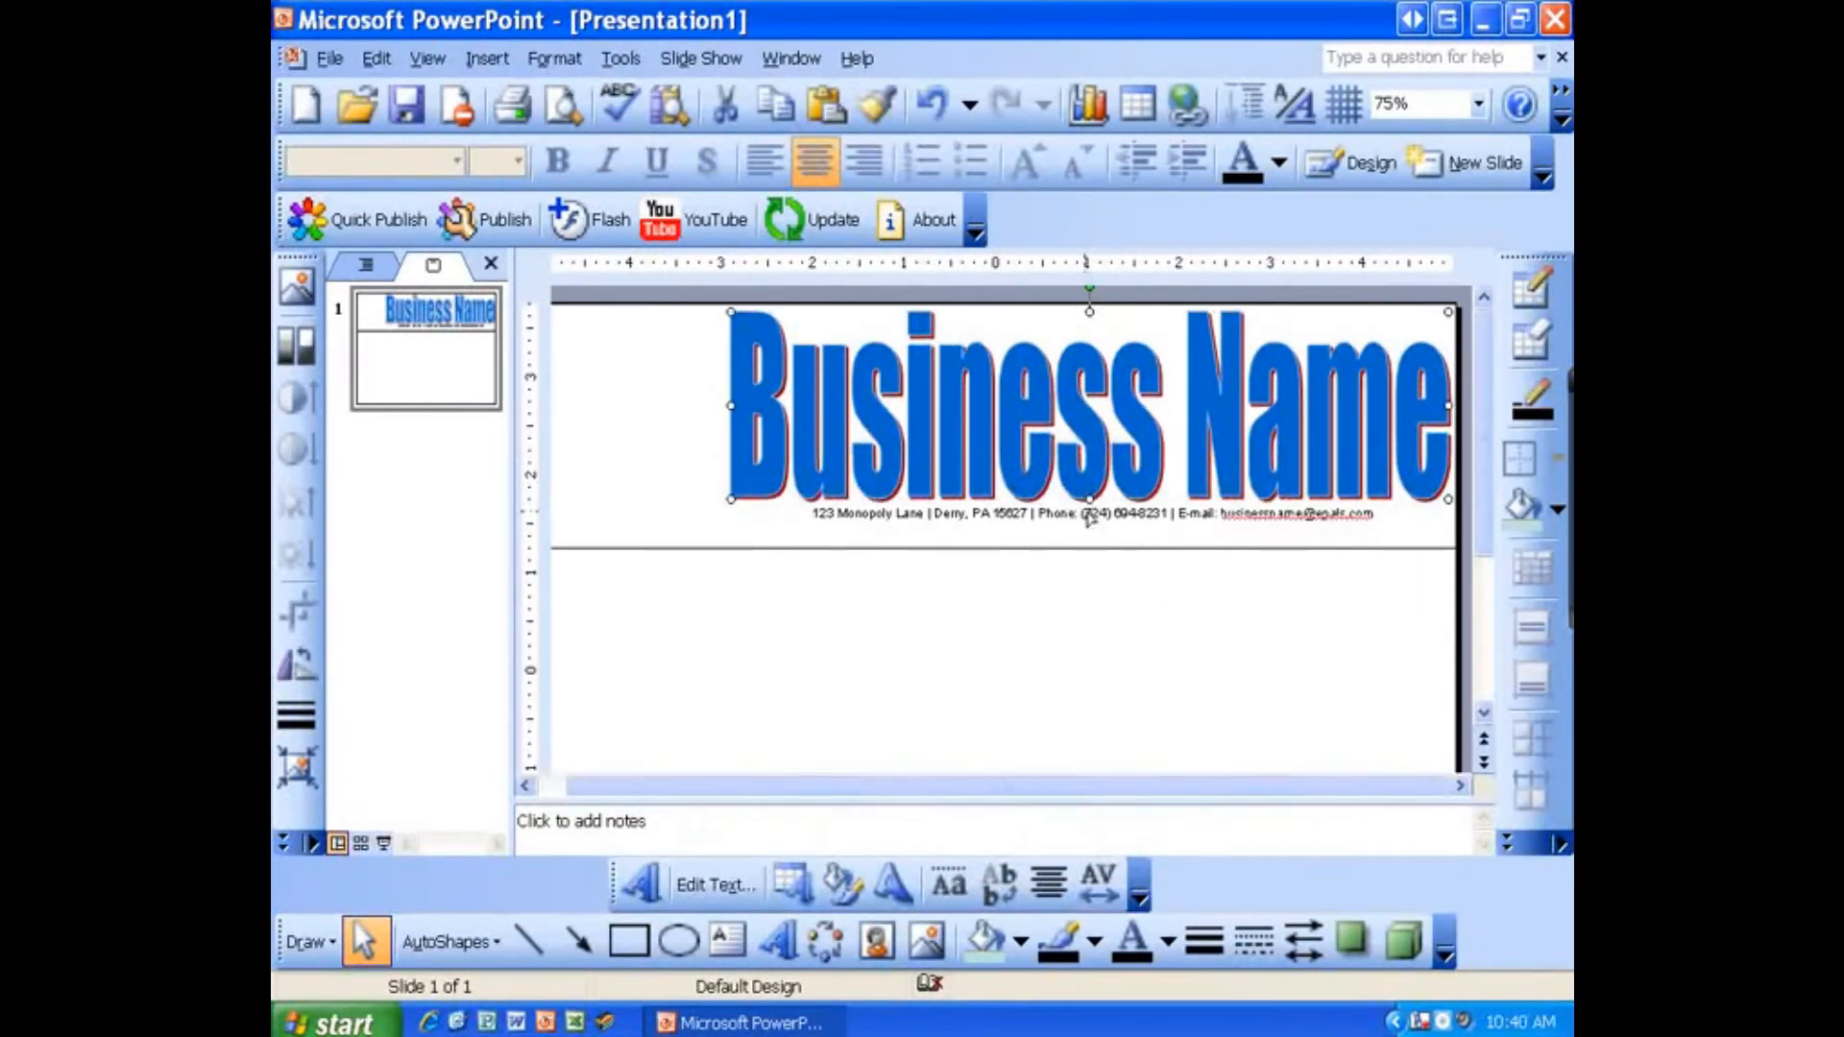
Step: Set the contact line's font size to 12
triple_click(1112, 515)
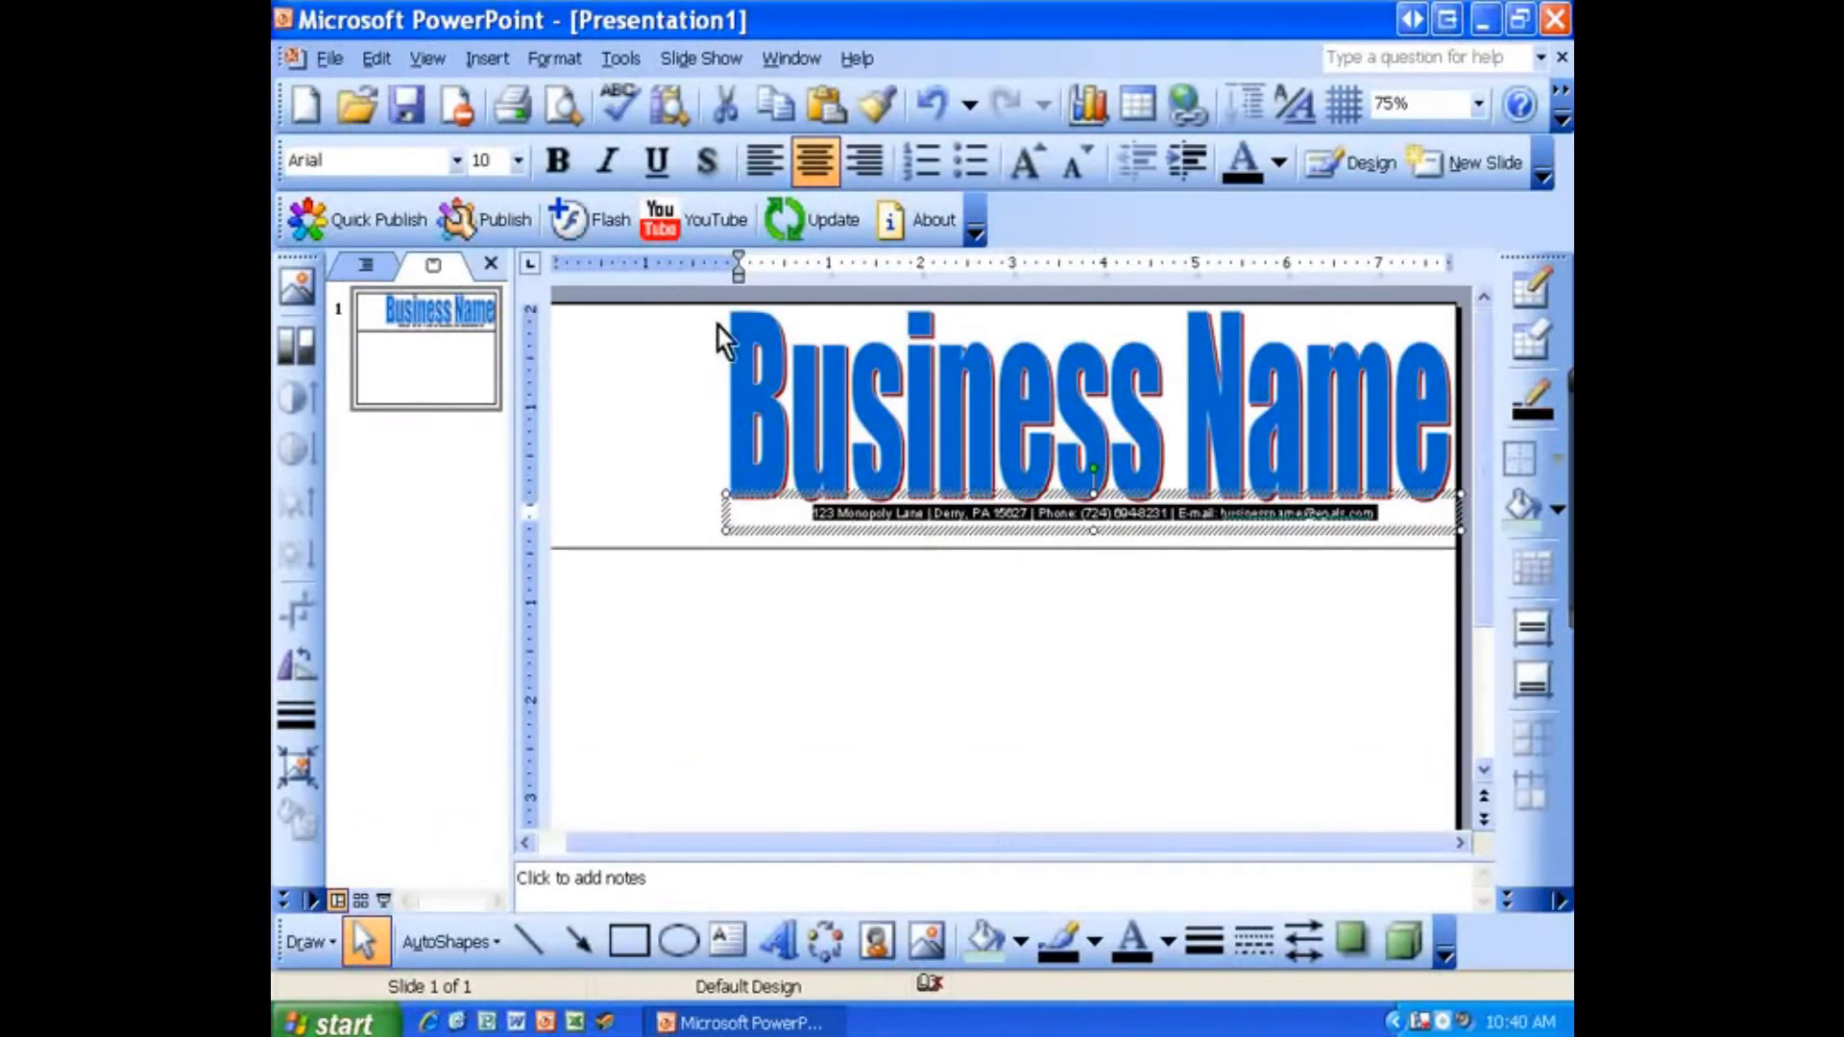
left_click(514, 160)
left_click(493, 255)
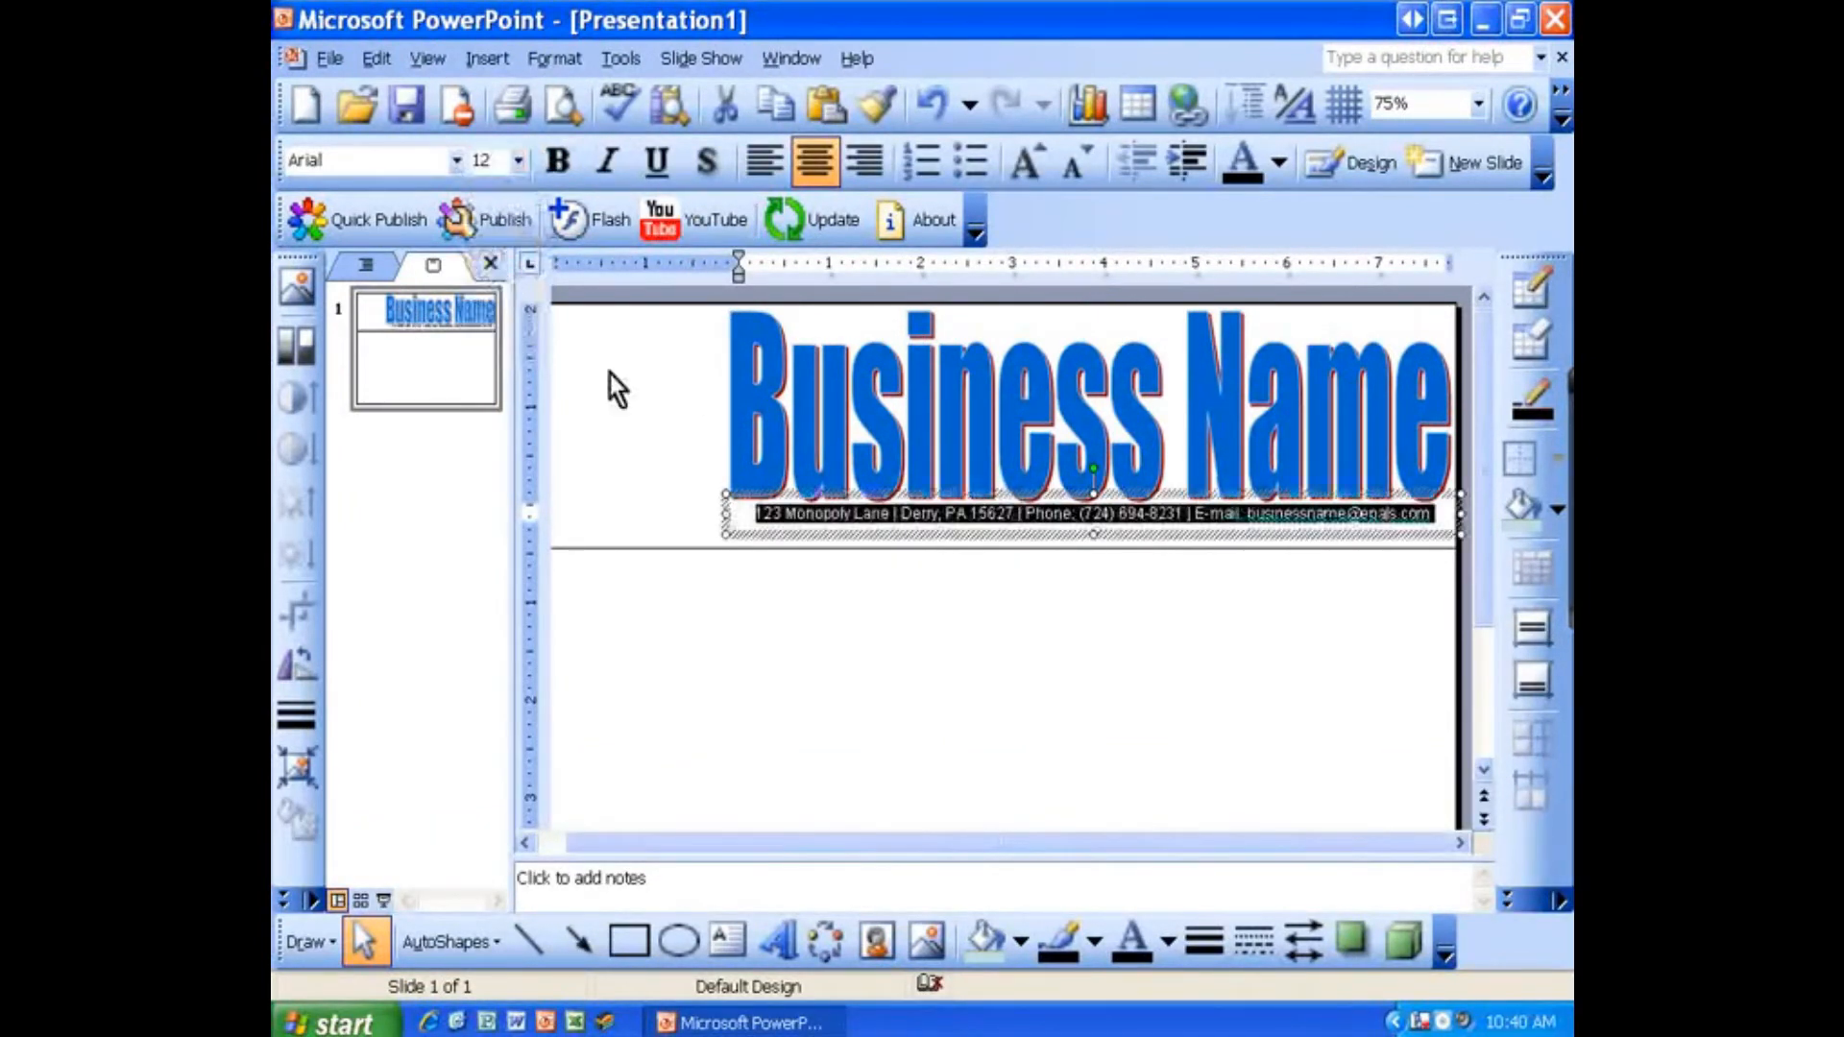
Step: Move the contact line text box slightly down beneath the WordArt
left_click(1151, 647)
left_click(1099, 519)
left_click_drag(1098, 532, 1104, 540)
left_click(1114, 609)
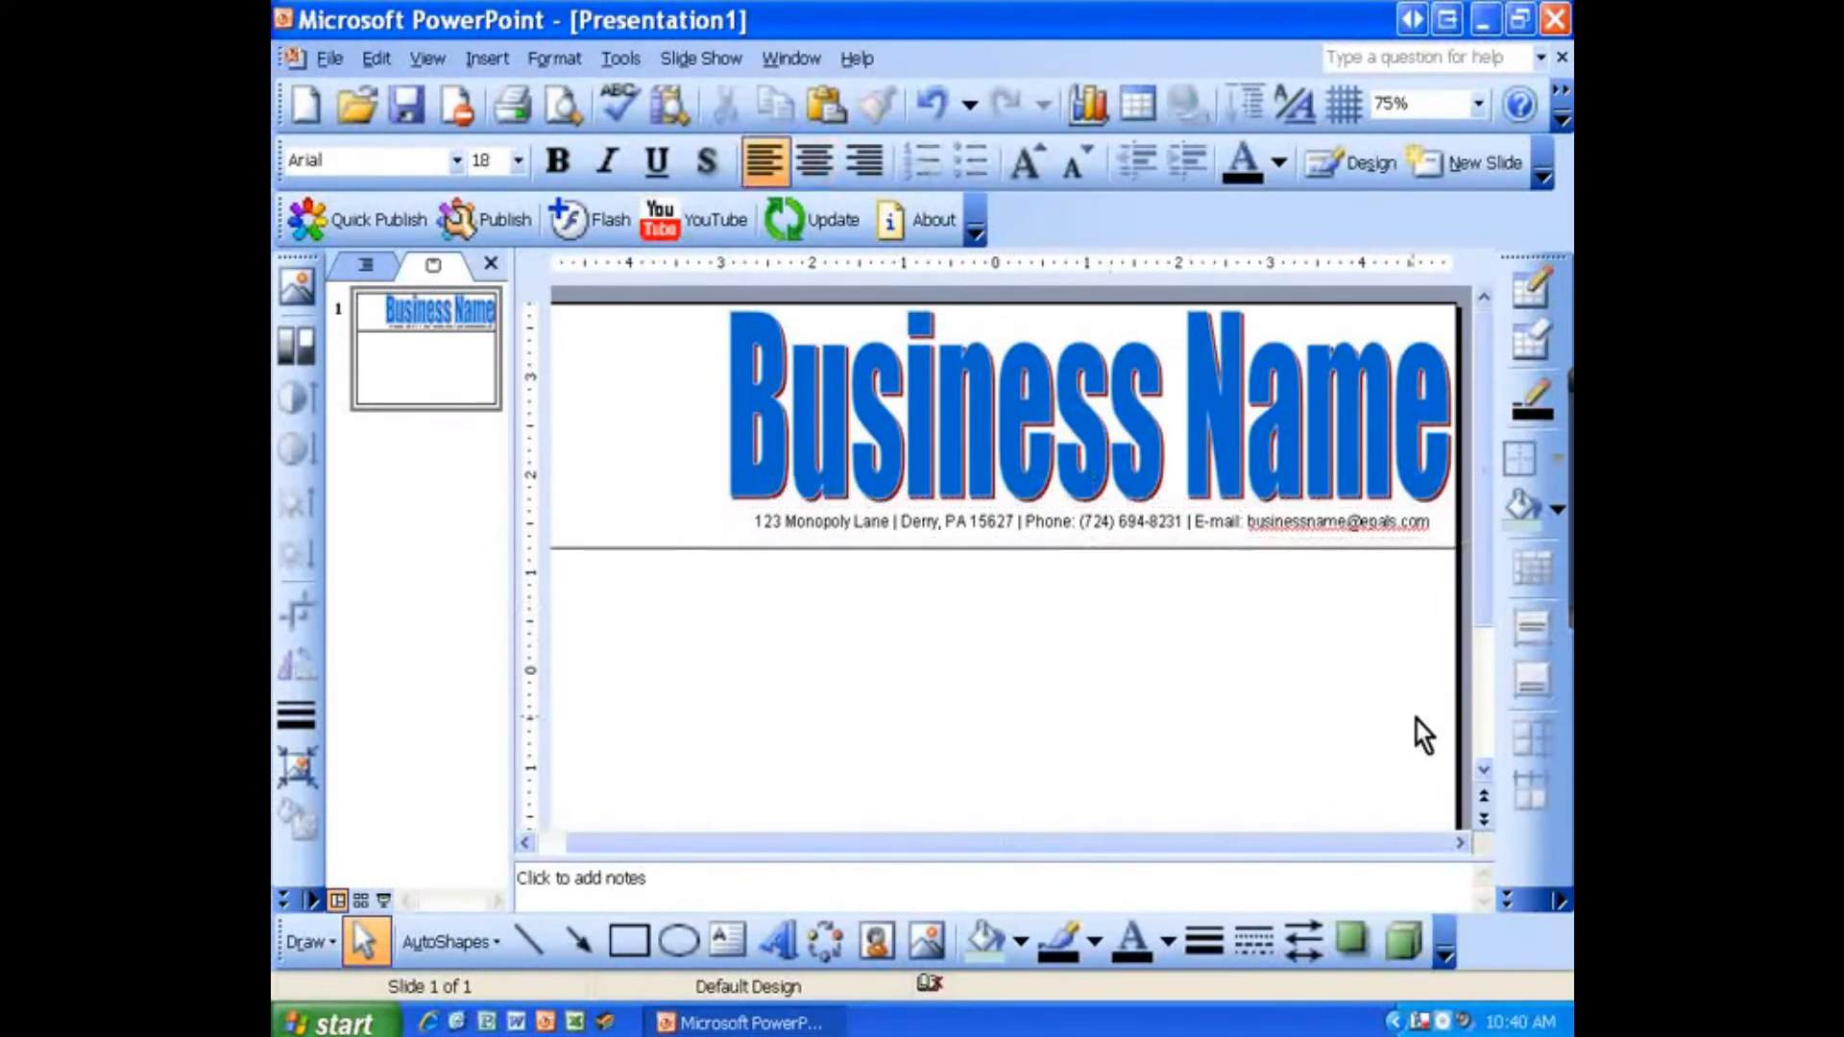
Step: Open the Clip Art pane and search for bakery
left_click_drag(1304, 849, 1152, 843)
scroll(1051, 649, "down", 1)
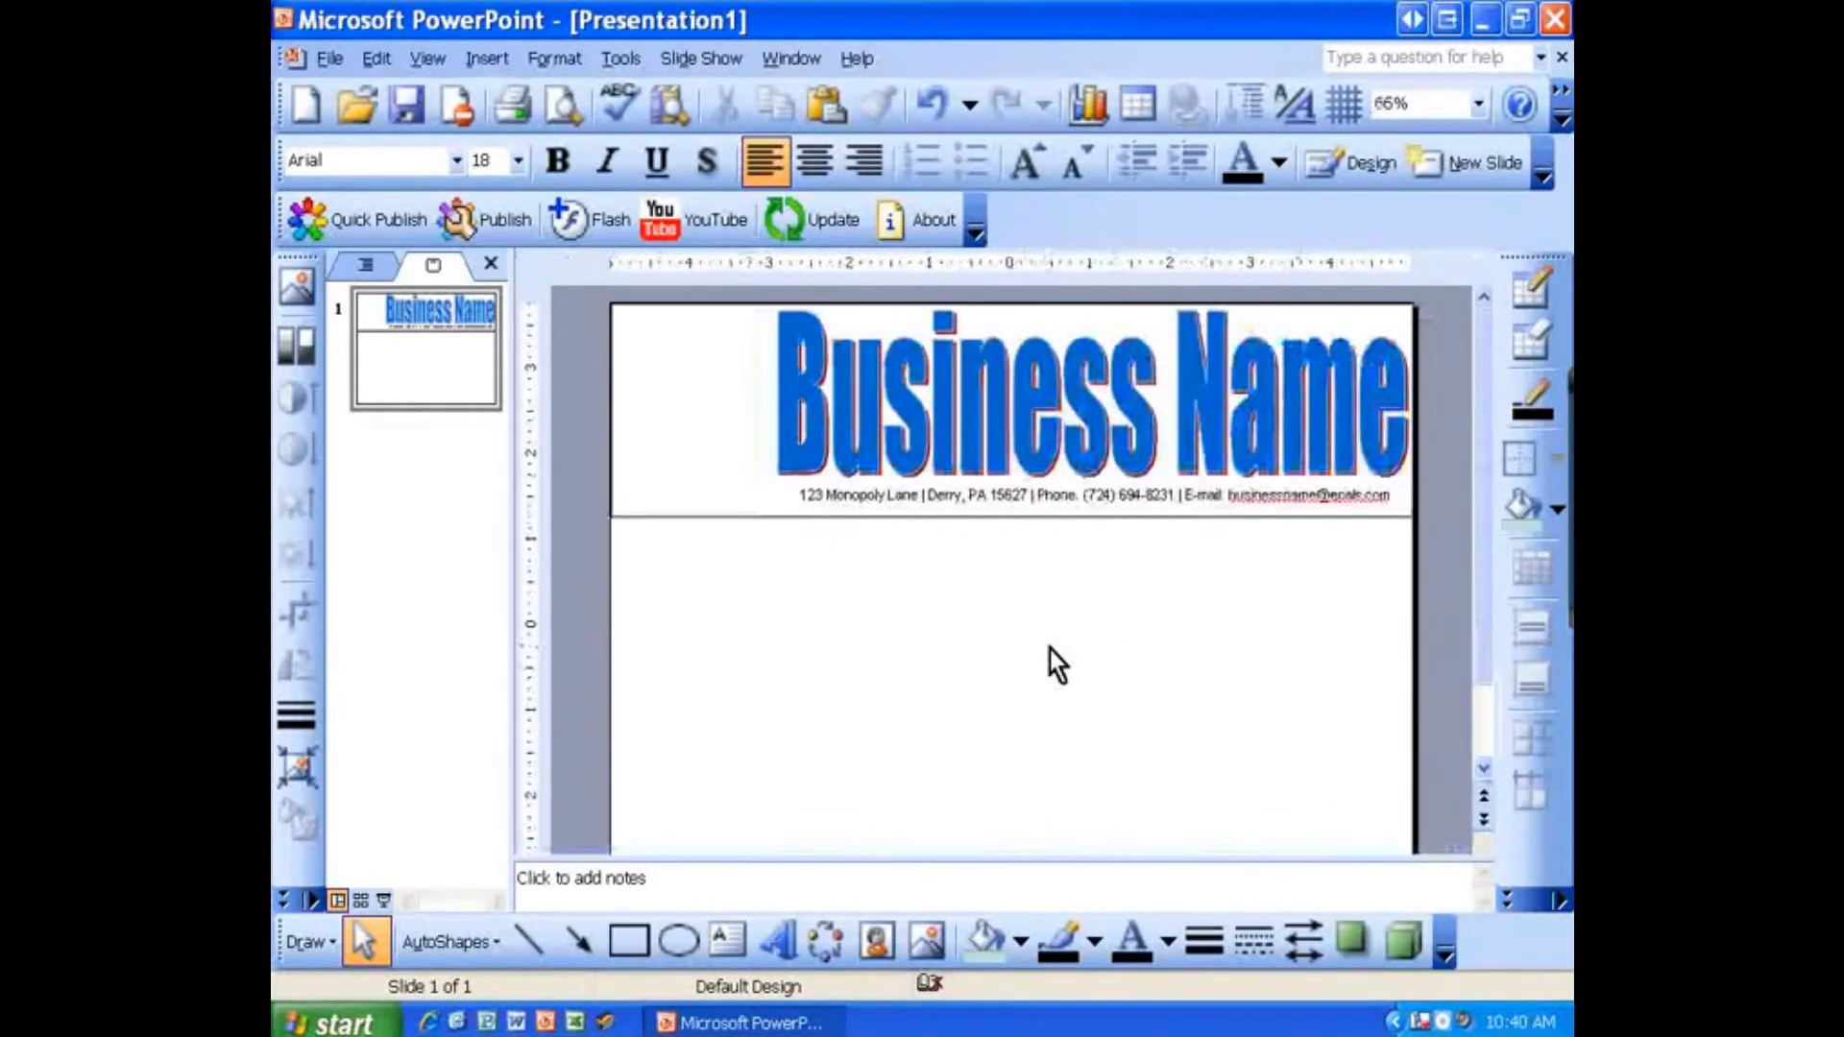
scroll(1018, 633, "down", 1)
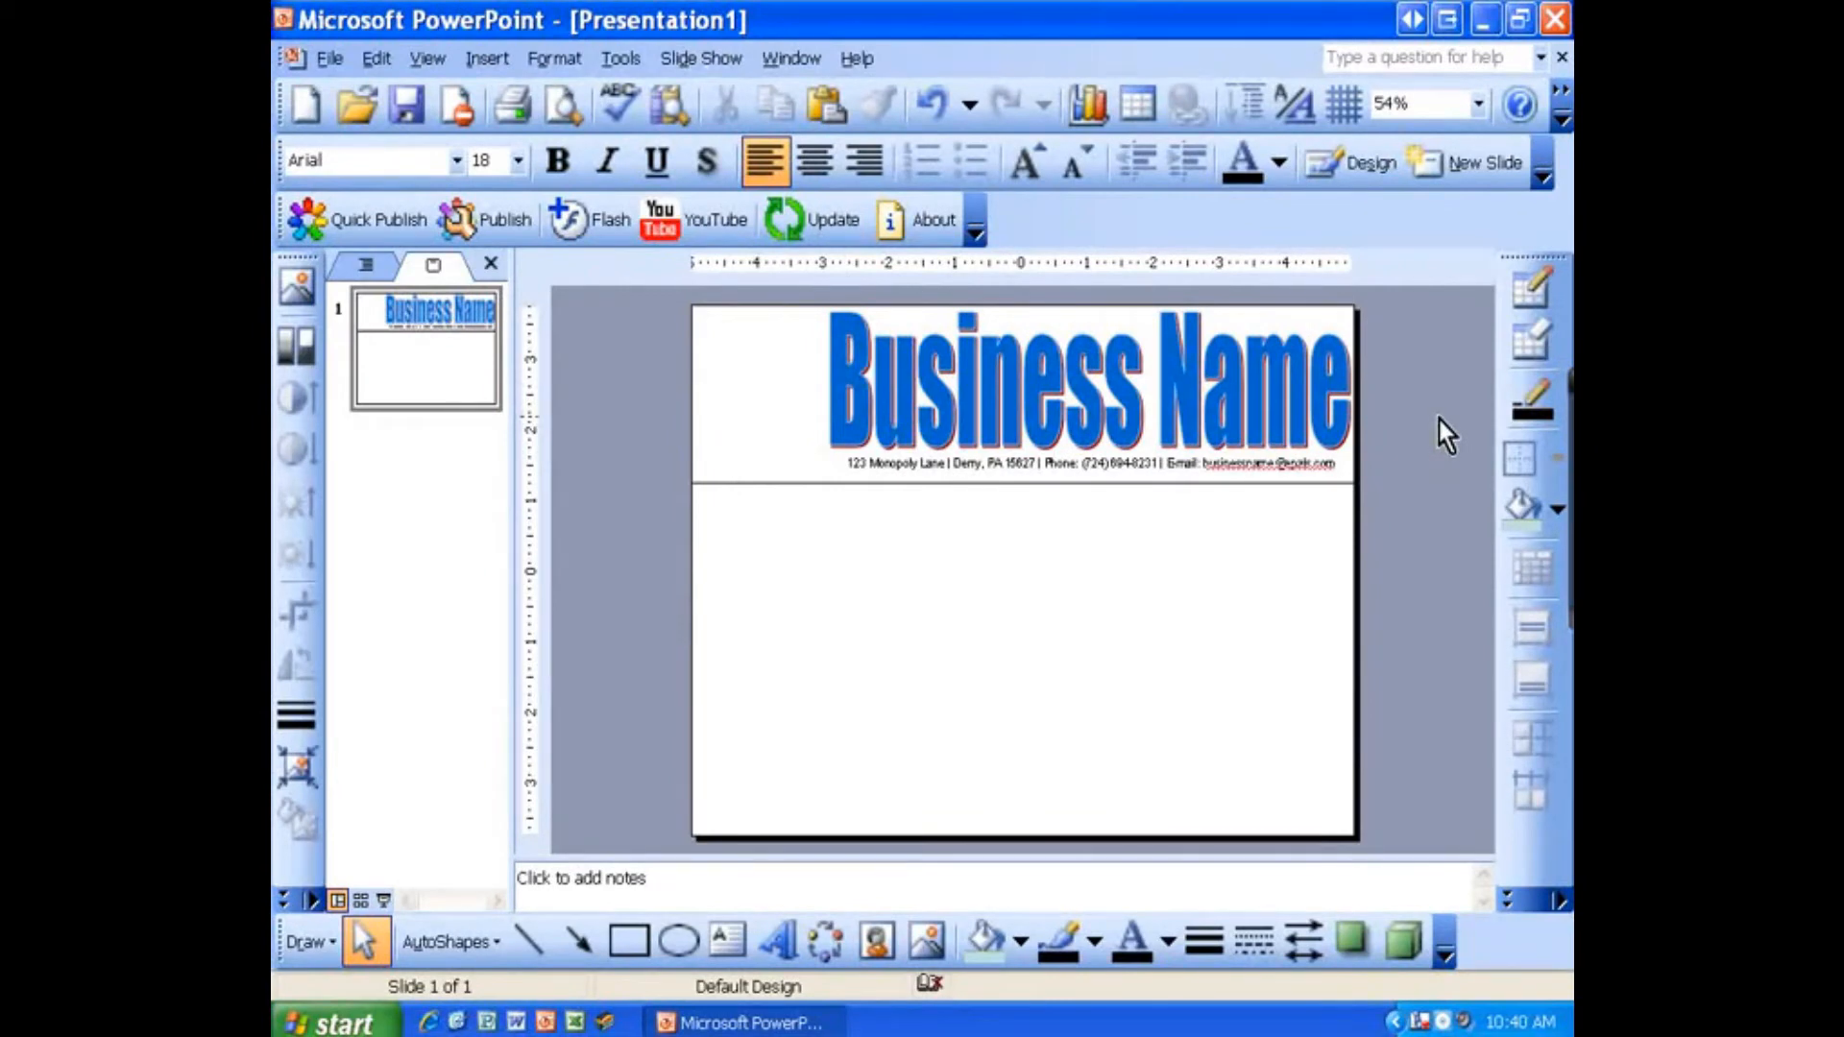
key("ctrl+F1")
left_click(1450, 270)
left_click(1277, 391)
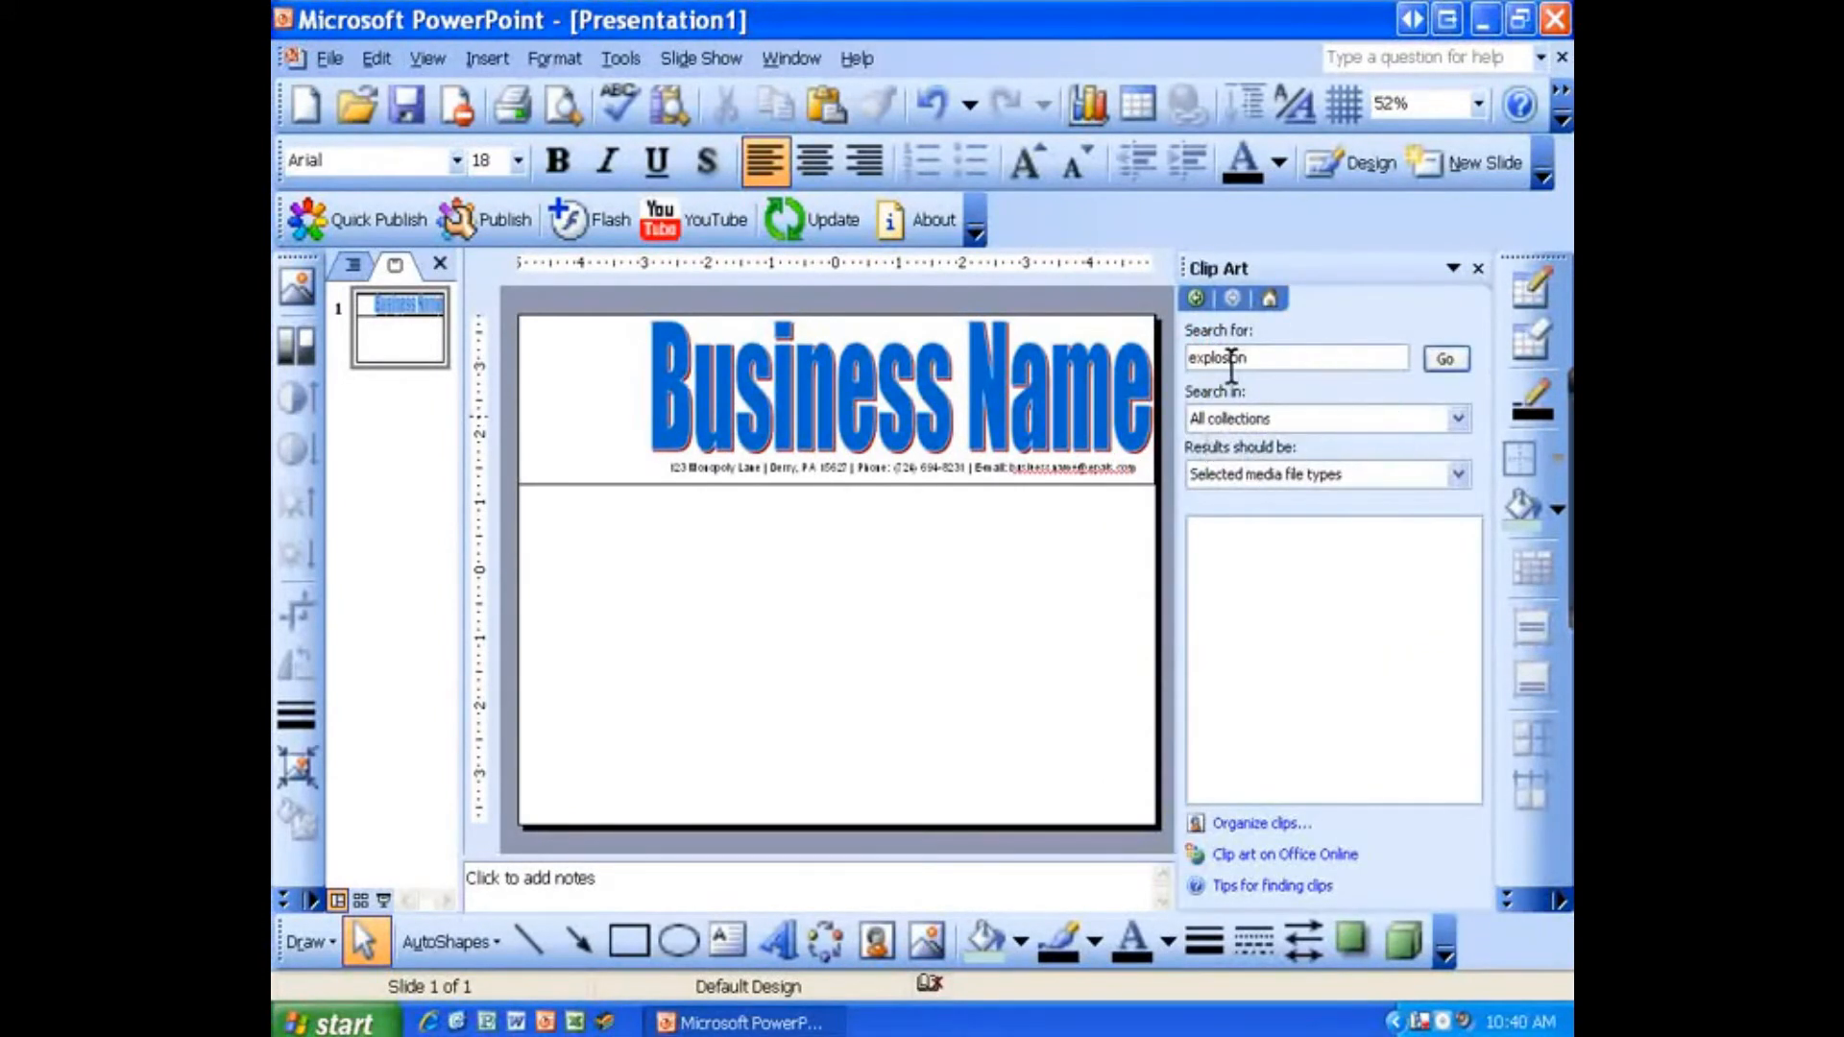
double_click(1226, 357)
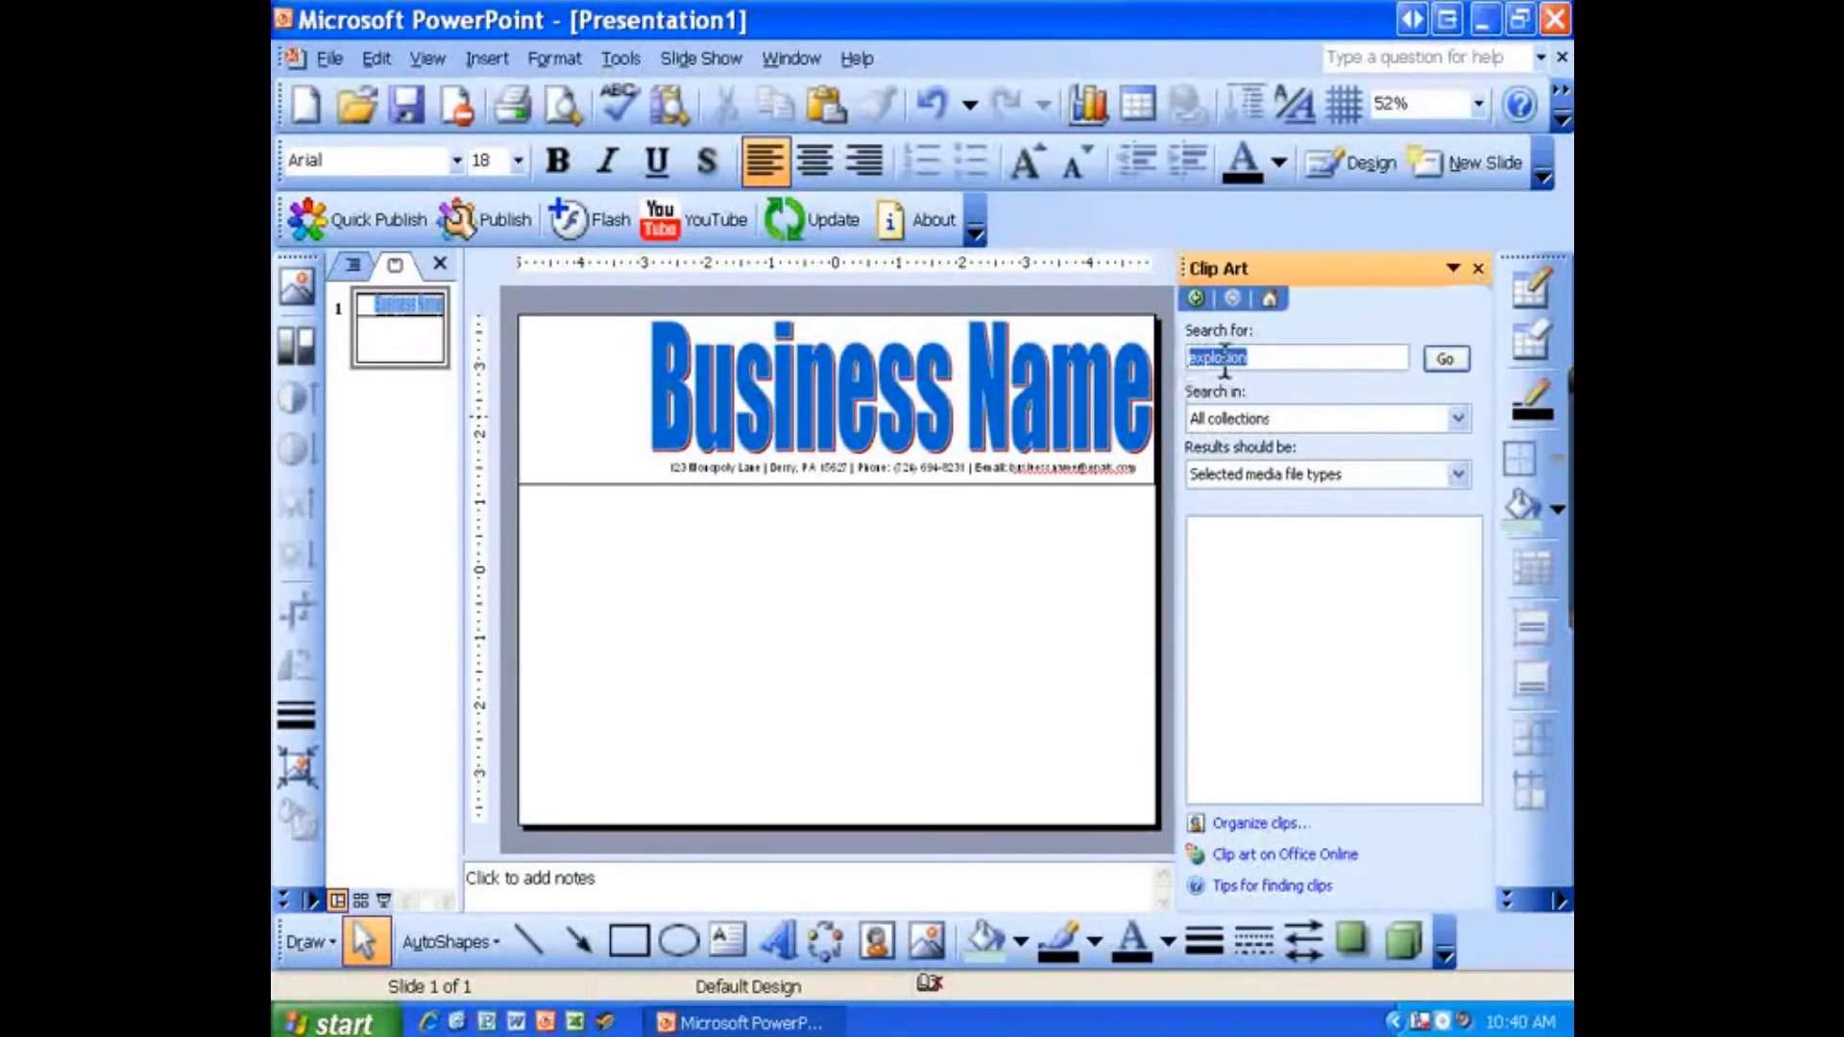
key("BackSpace")
type("bakery")
key("Return")
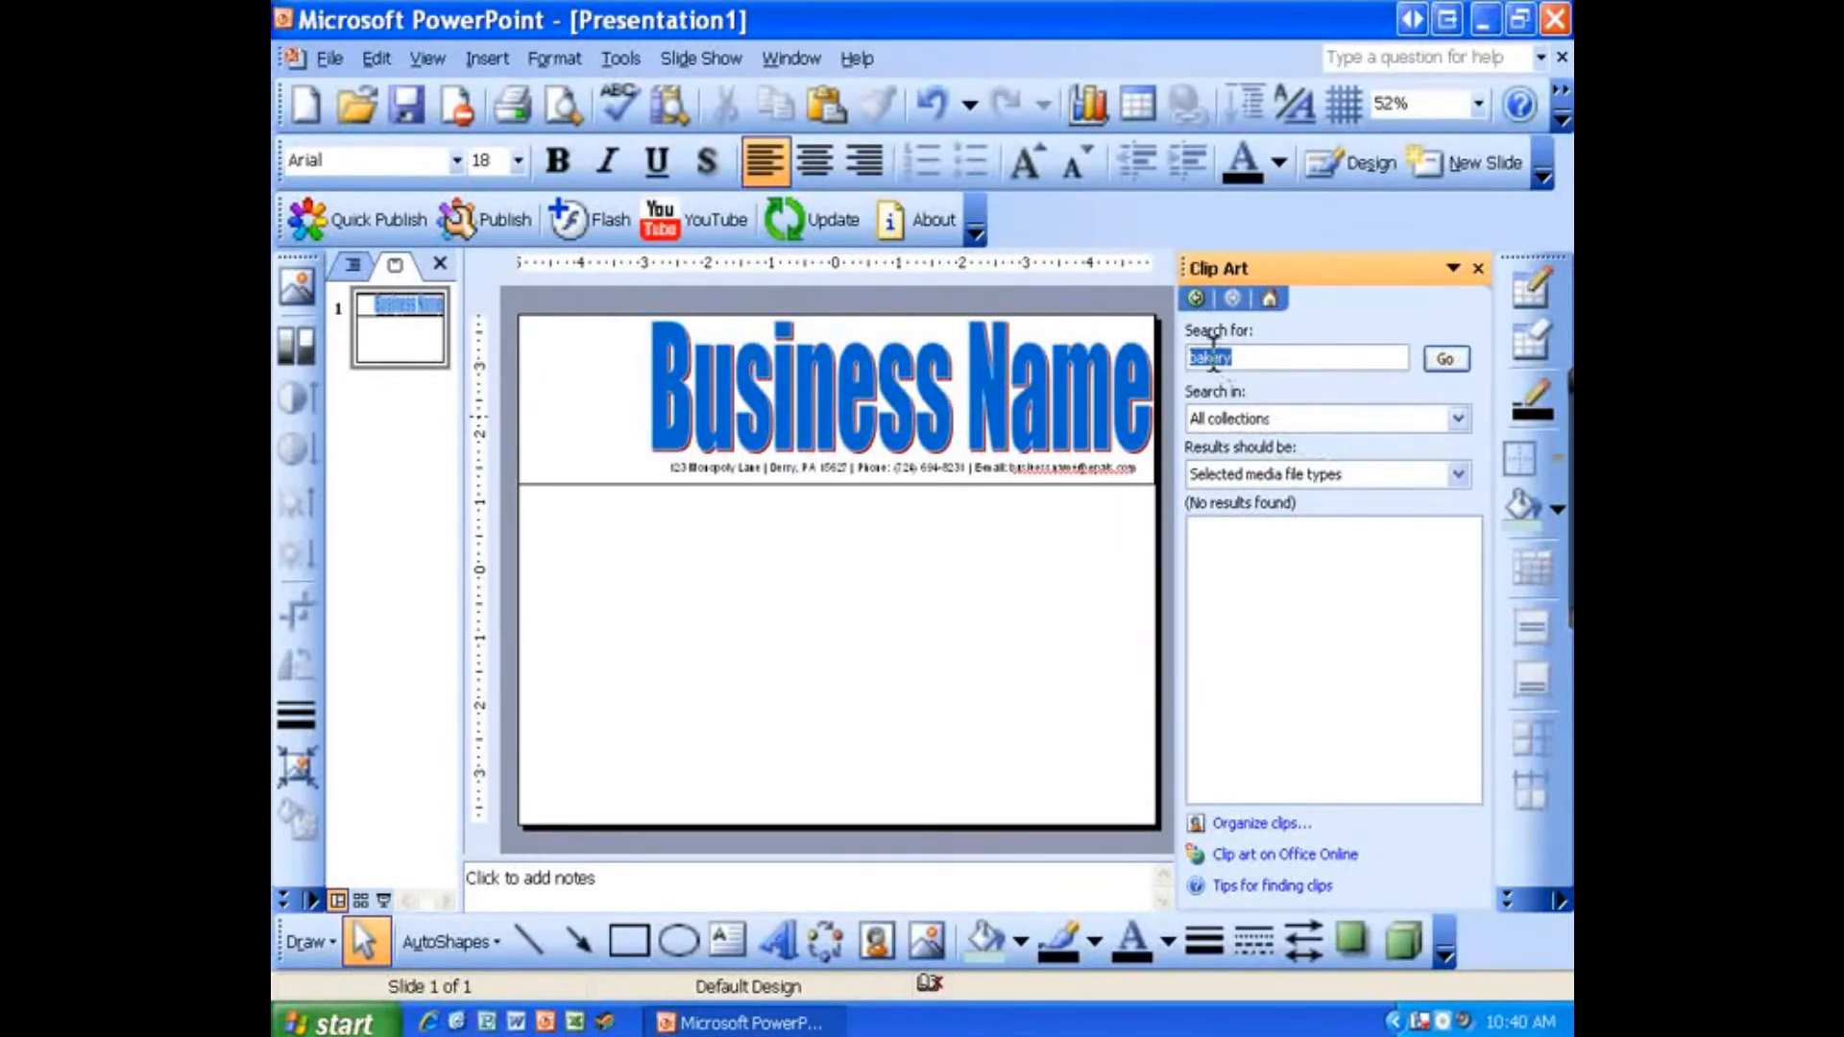
Step: Limit the results to Clip Art and Photographs, excluding Sounds, and rerun the bakery search
left_click(1266, 473)
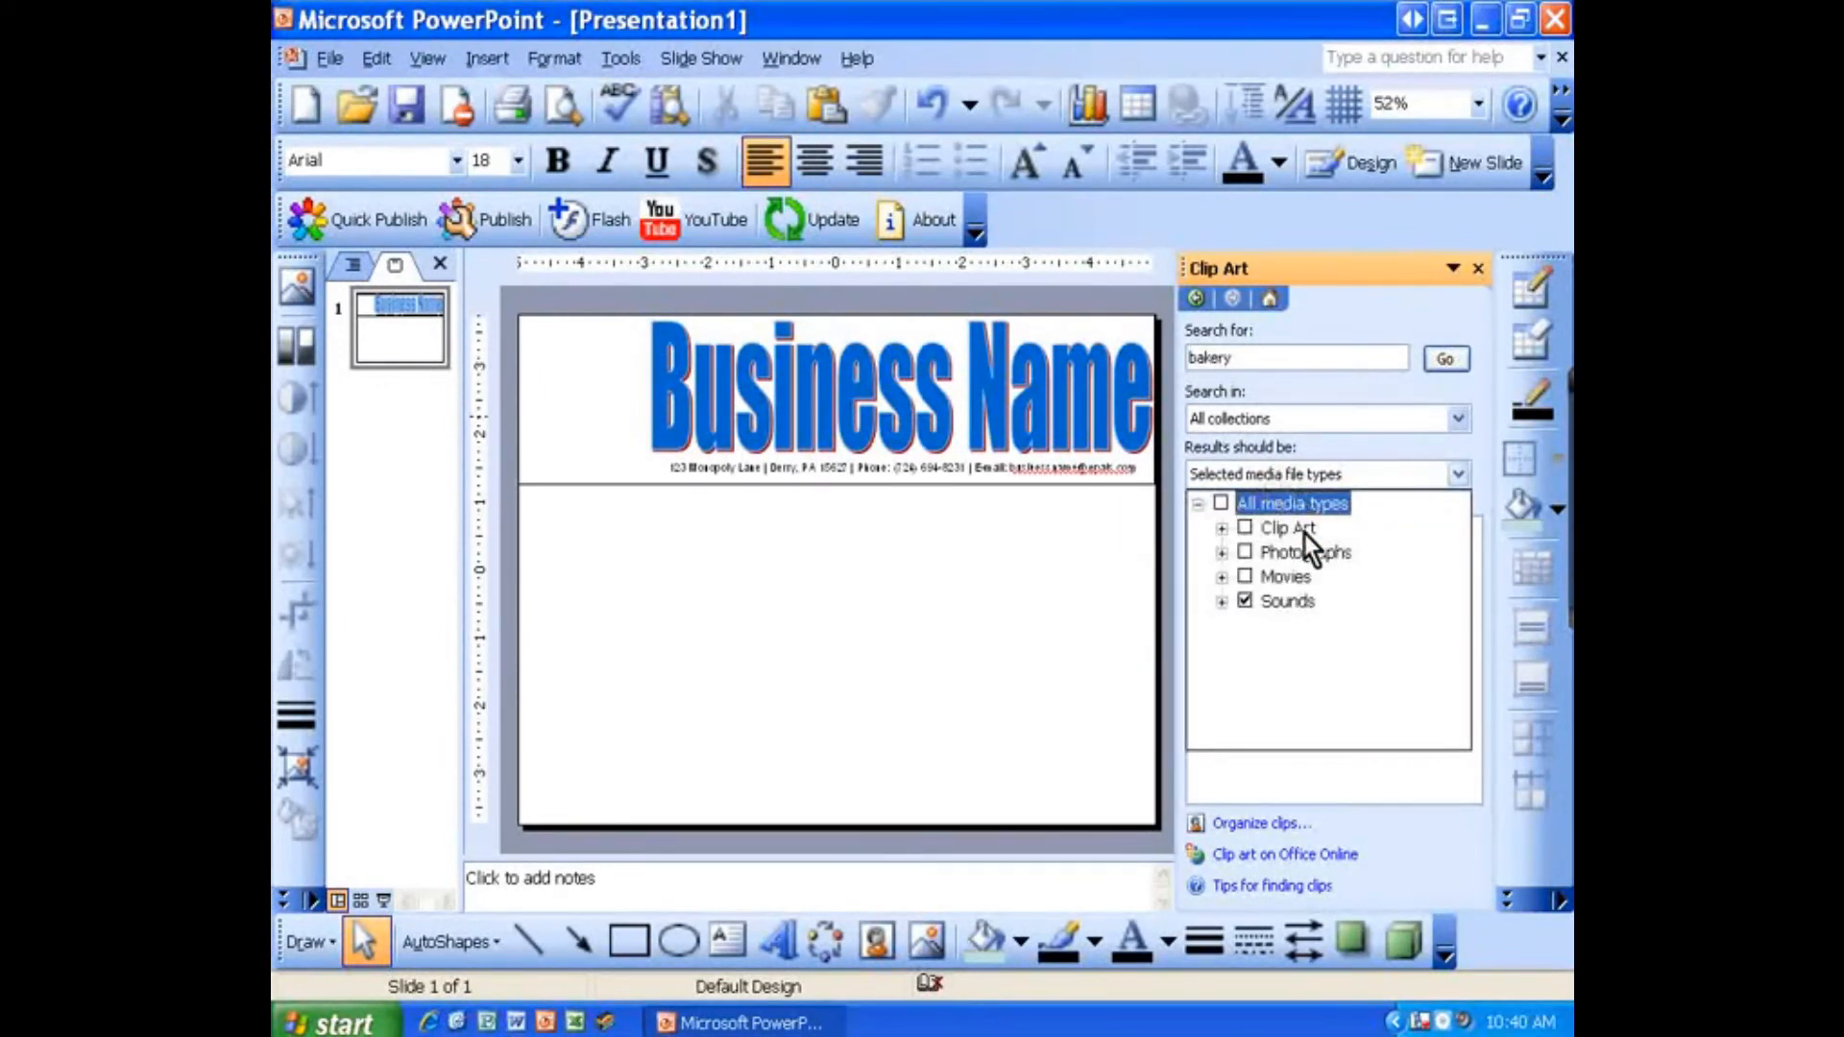
left_click(1248, 590)
left_click(1244, 552)
left_click(1245, 527)
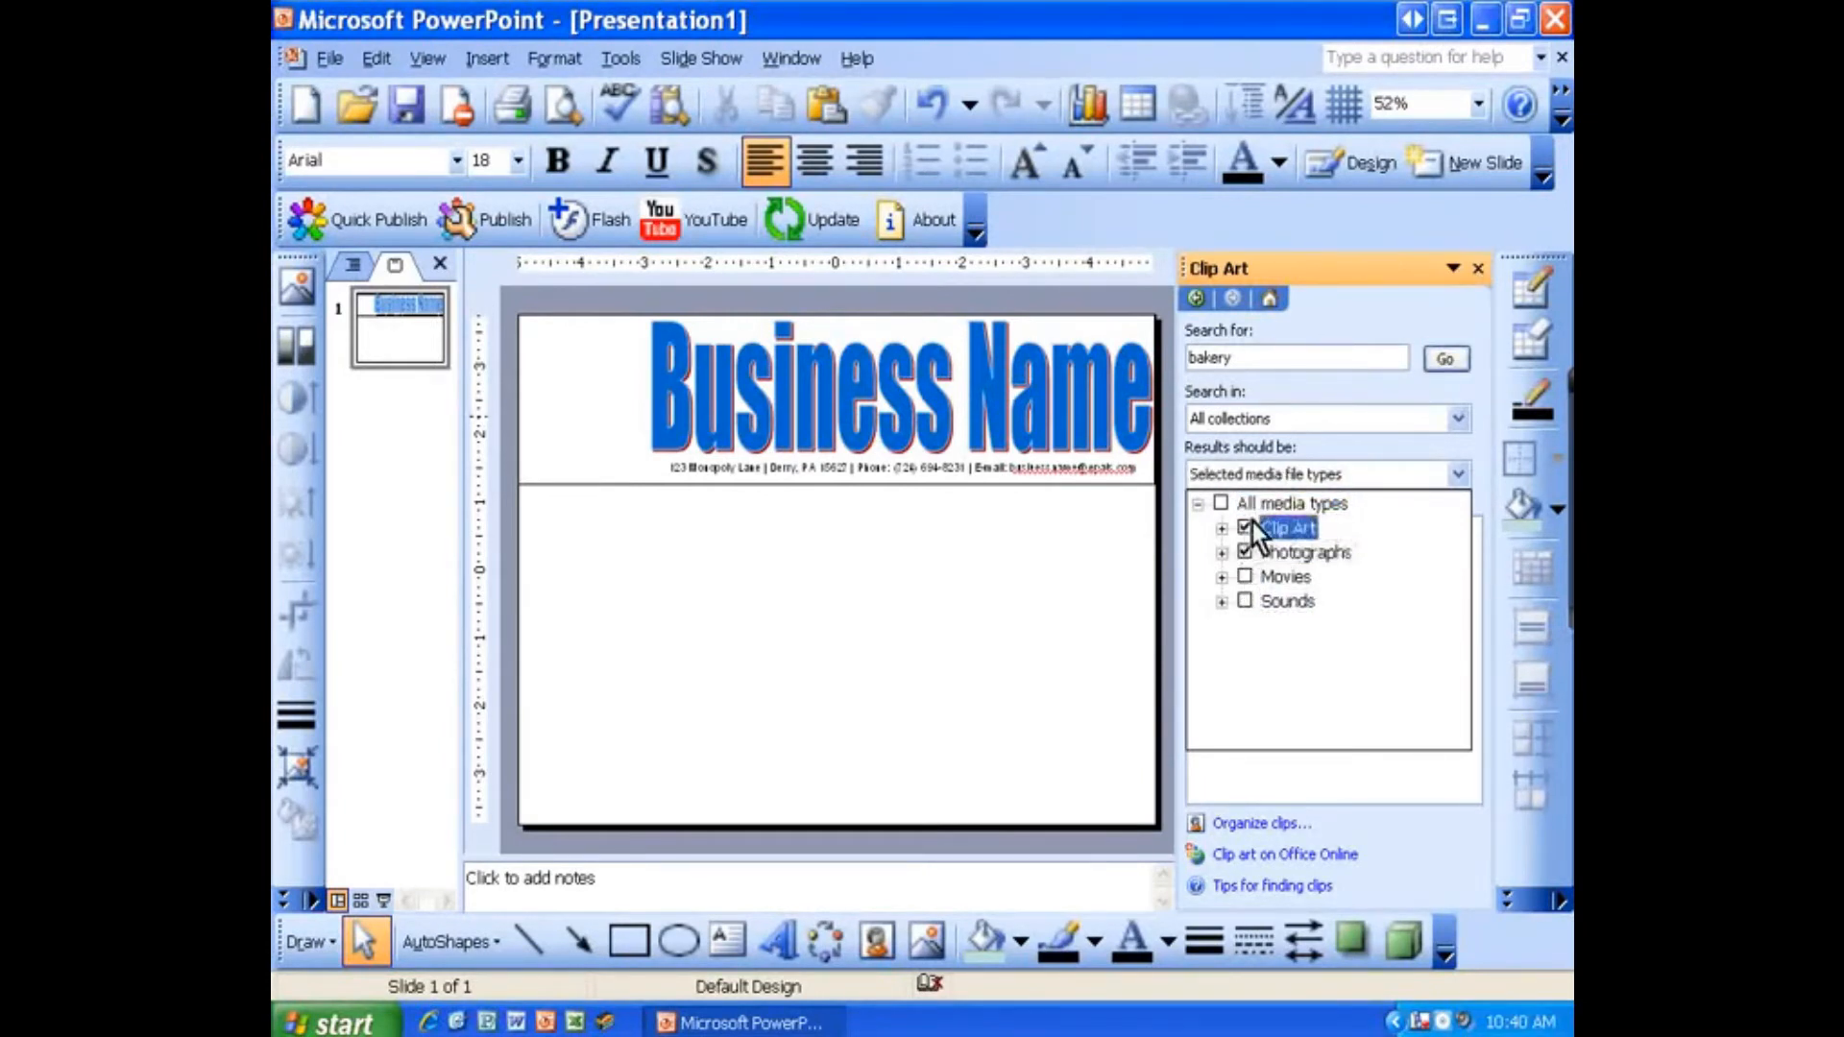
left_click(1313, 444)
left_click(1443, 360)
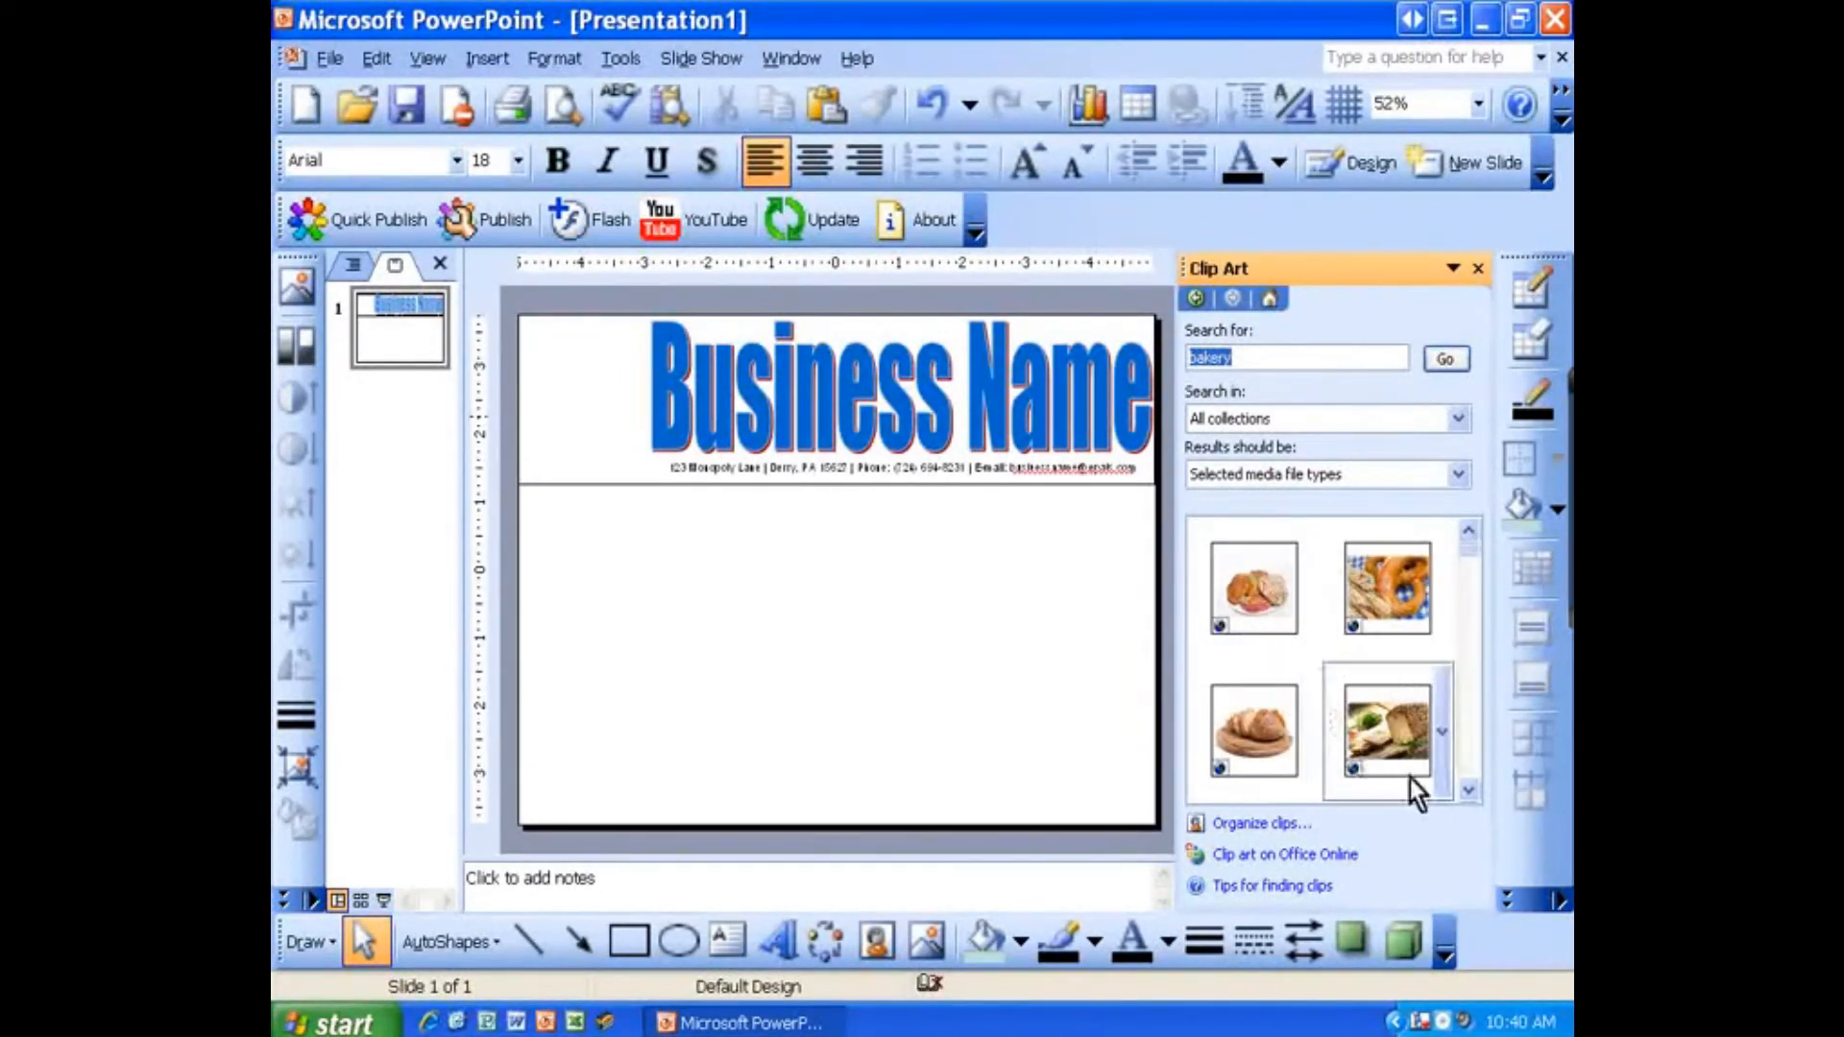
Step: Insert the cake-and-coffee photo from the bakery results and shrink it into the header's top-left corner beside the WordArt
left_click(1466, 789)
left_click(1467, 790)
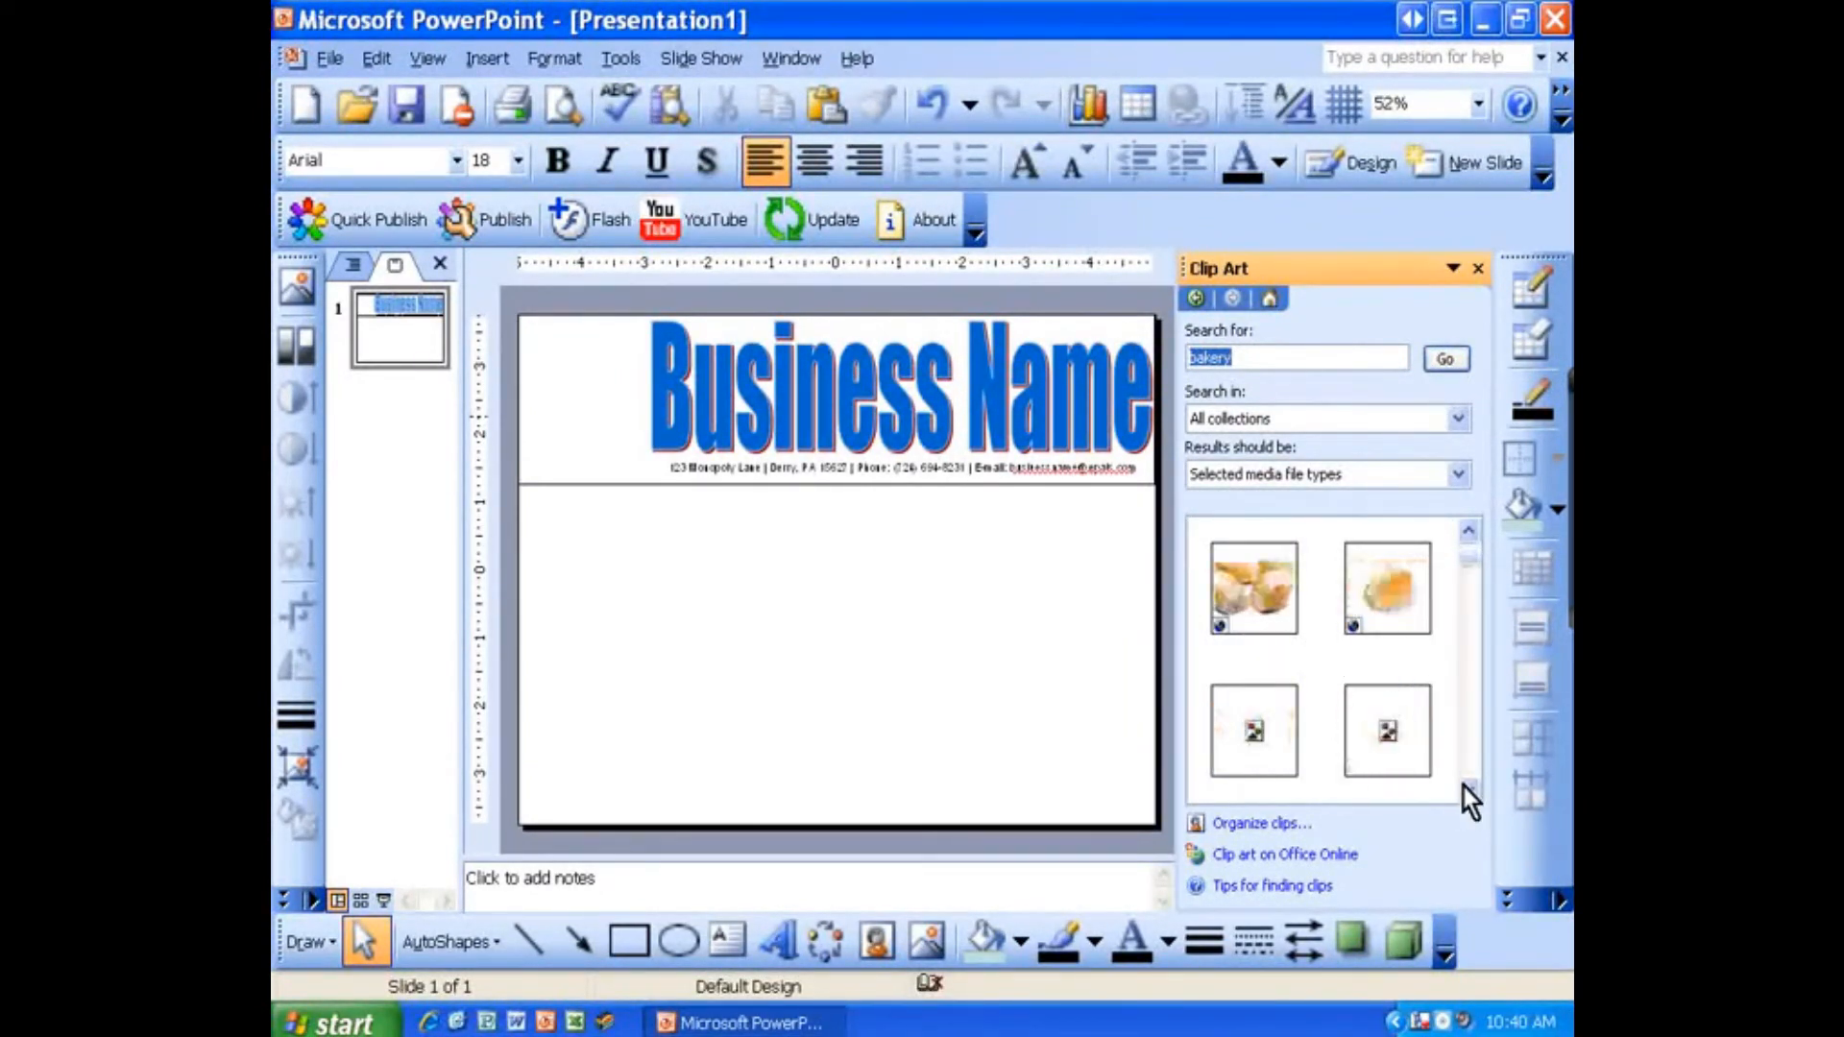
left_click(1466, 790)
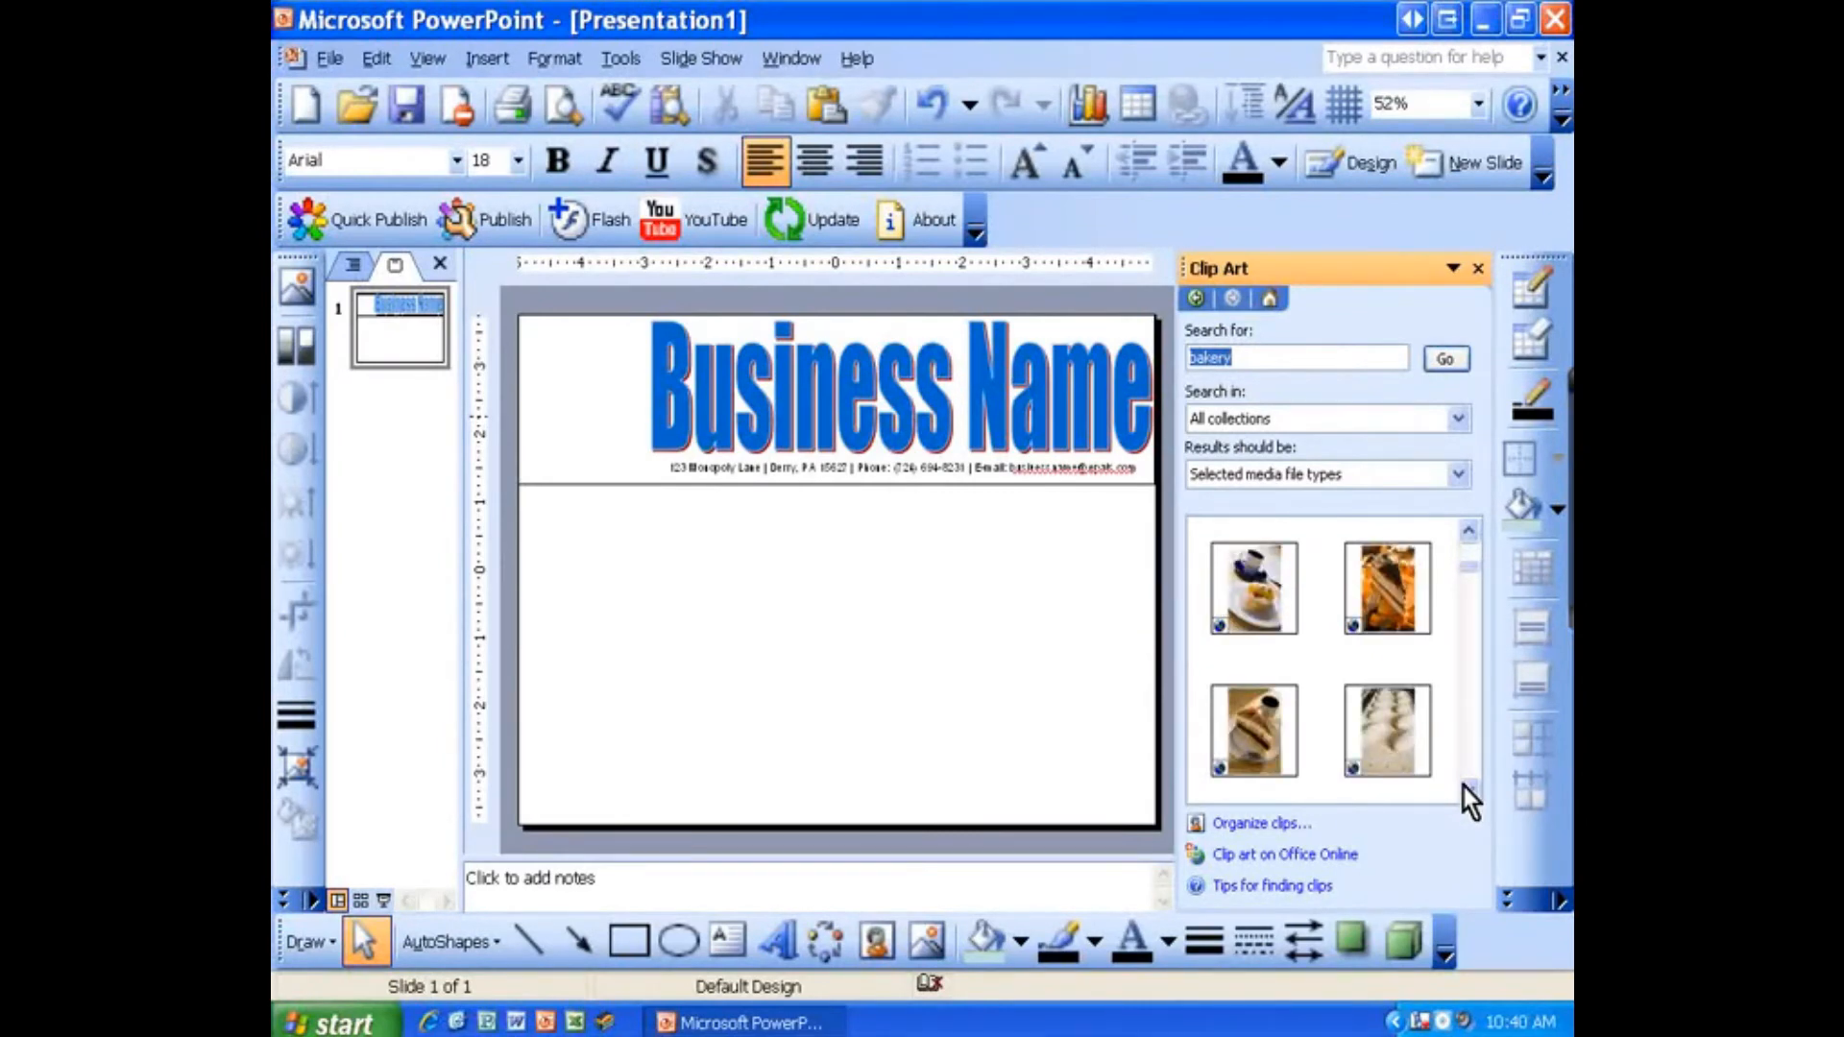
left_click(1273, 740)
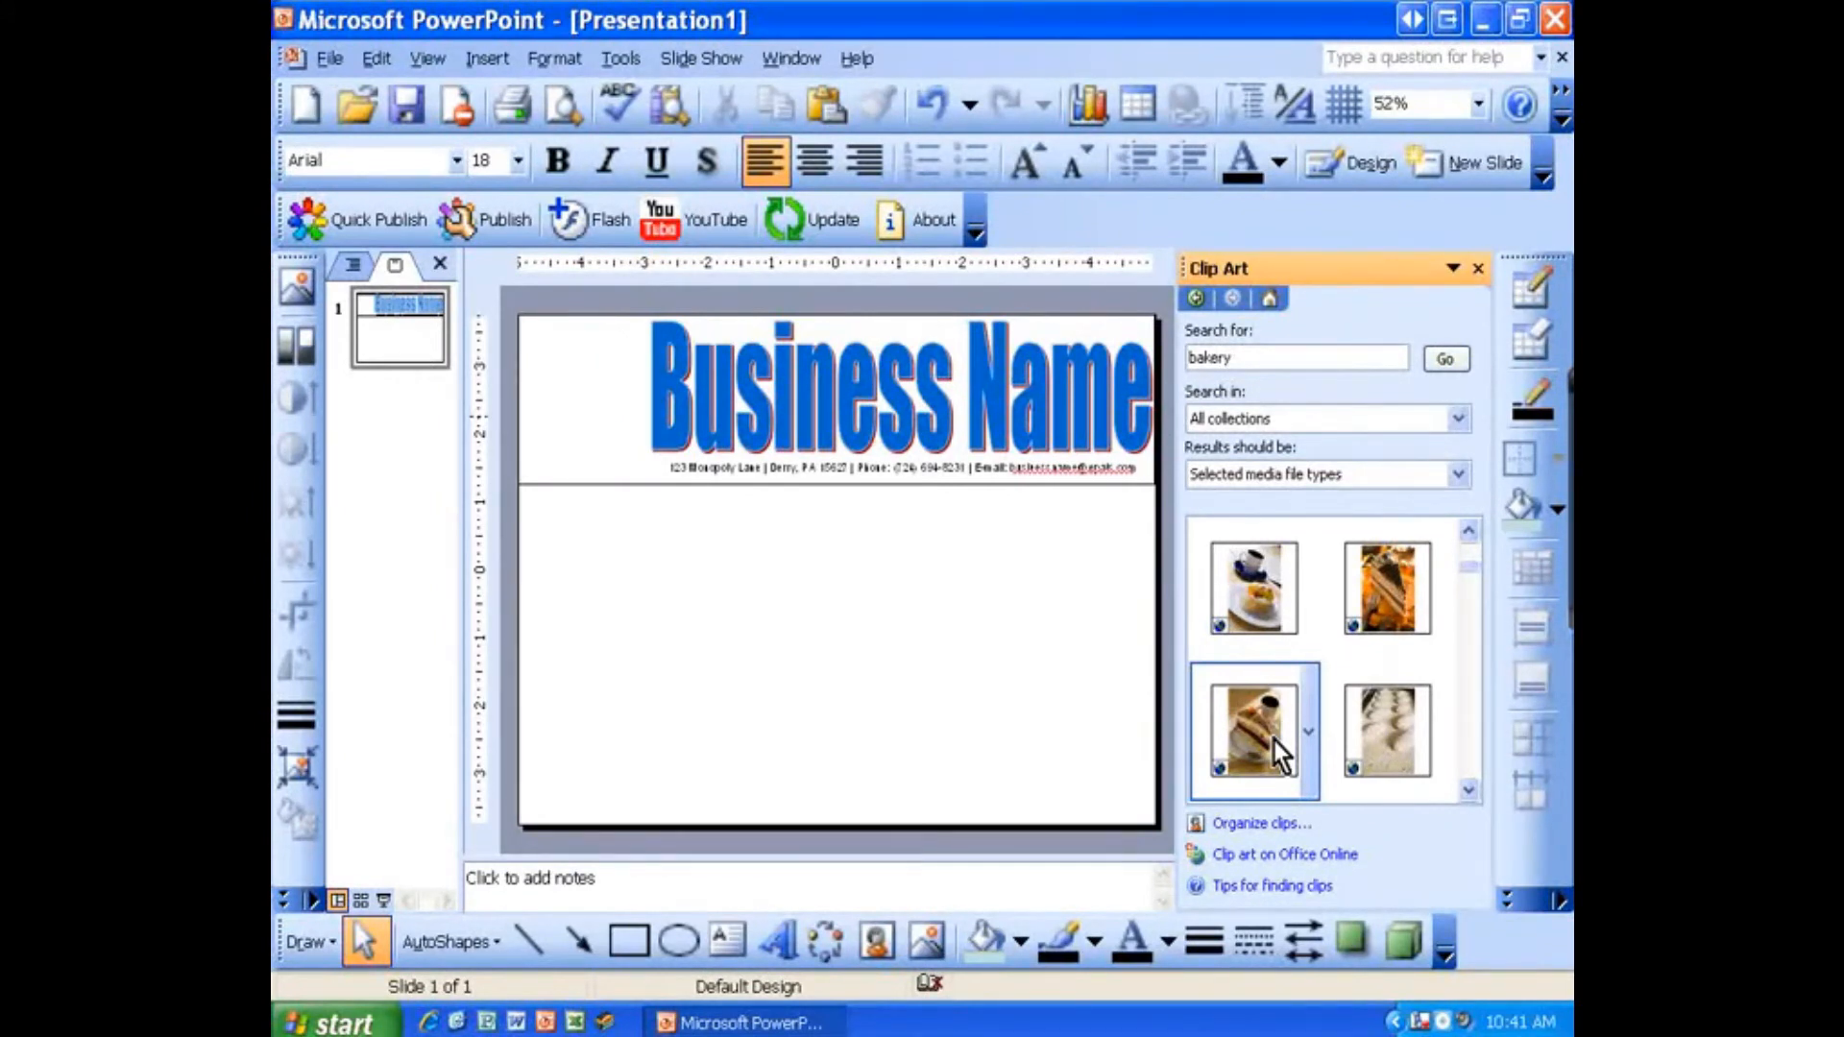
left_click(1273, 740)
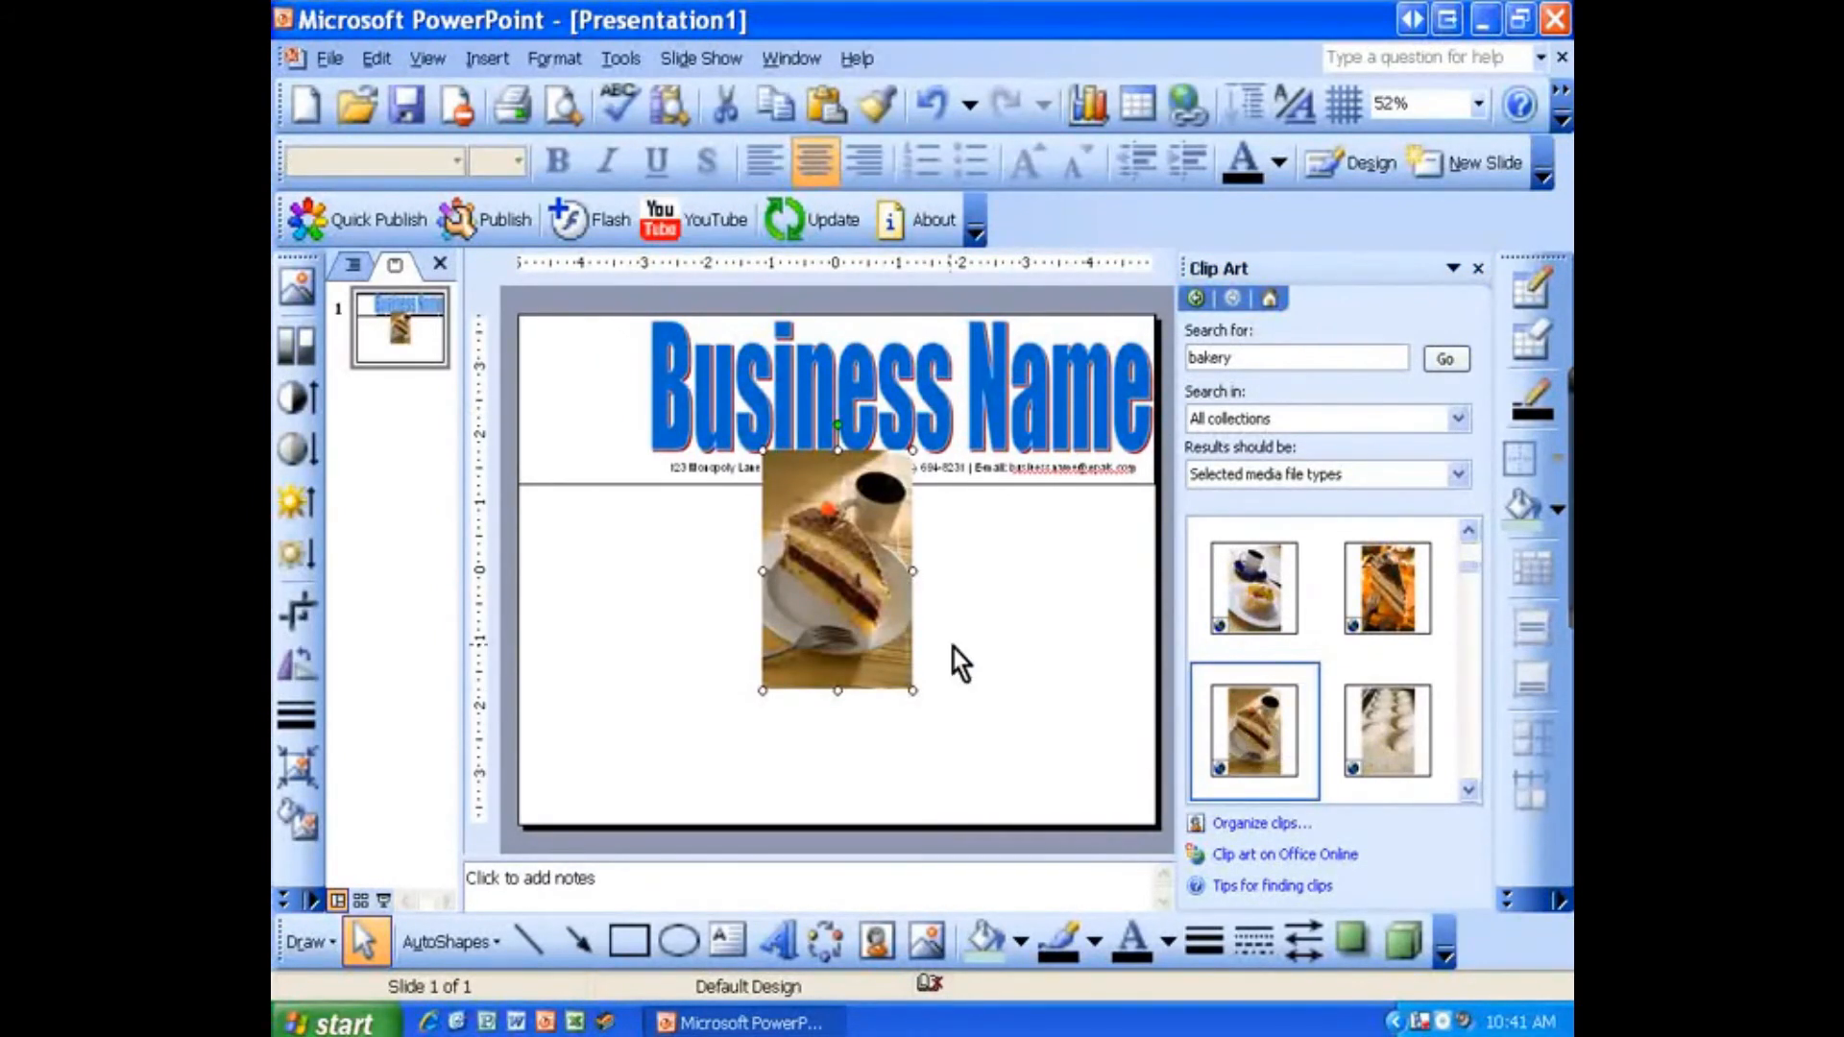
left_click_drag(861, 617, 617, 481)
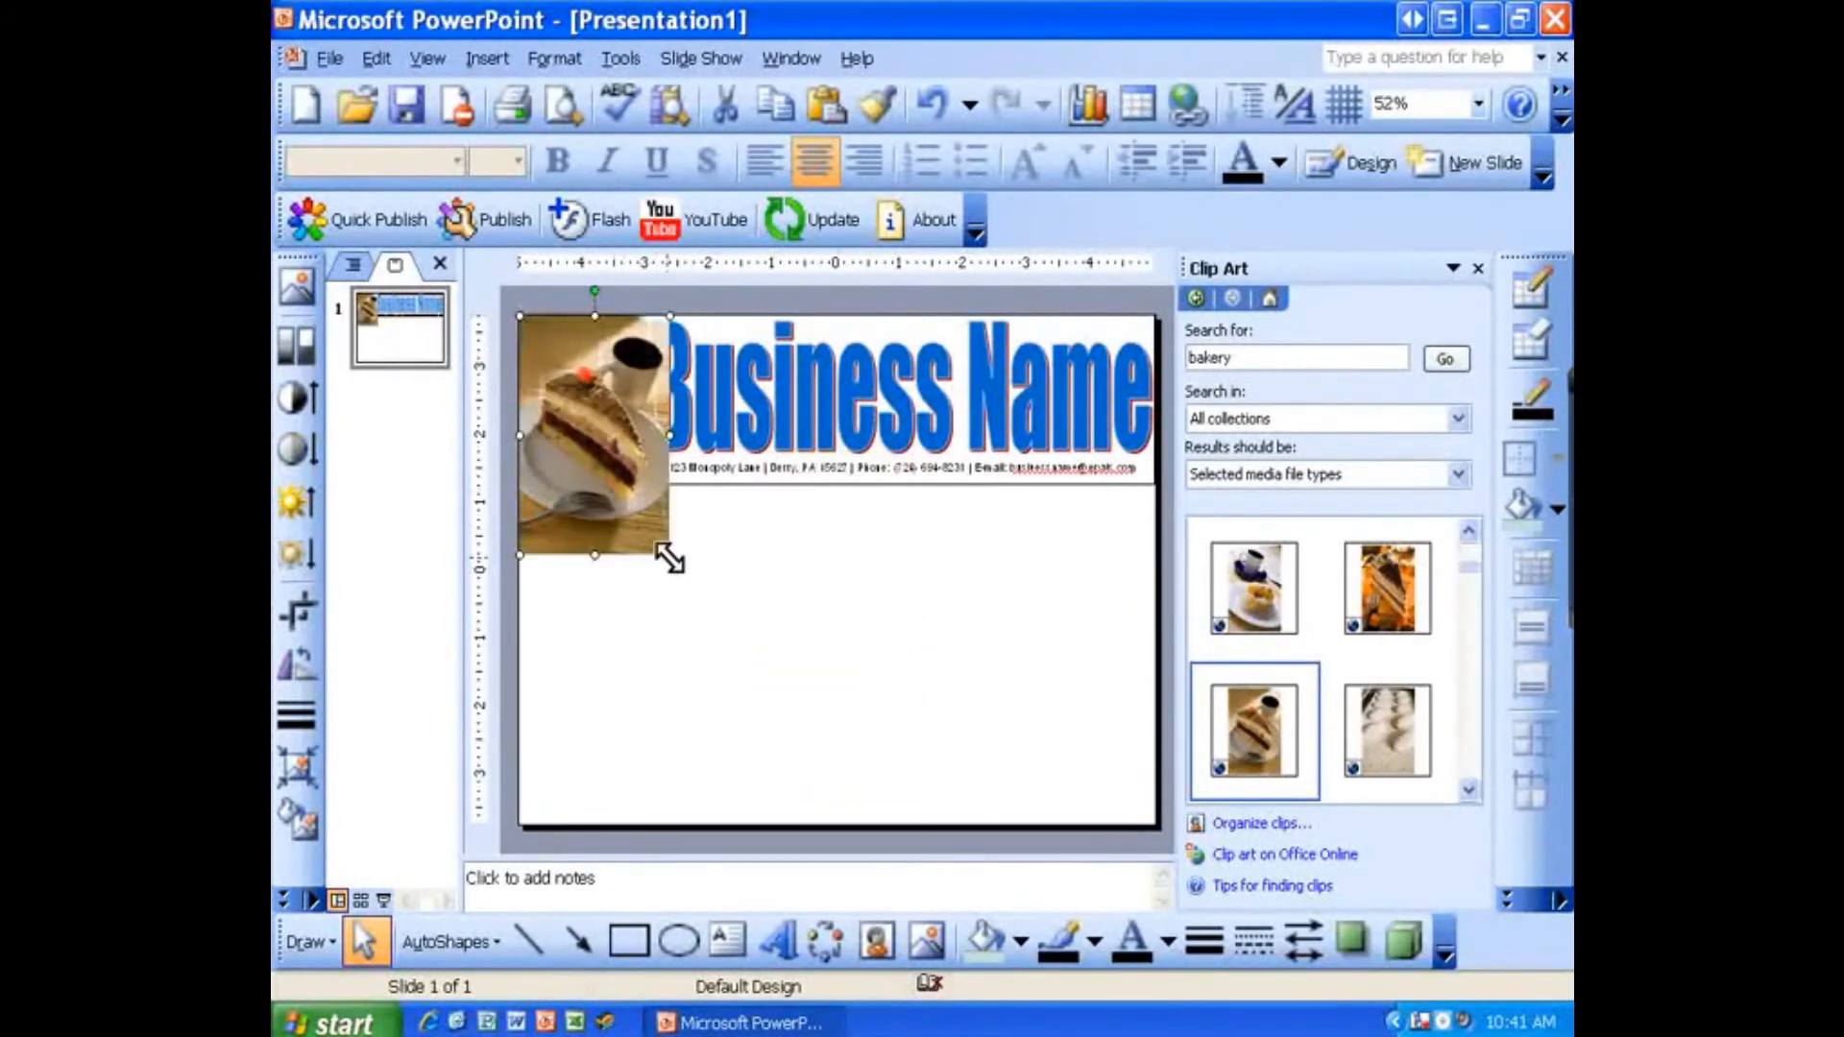
left_click_drag(669, 554, 595, 435)
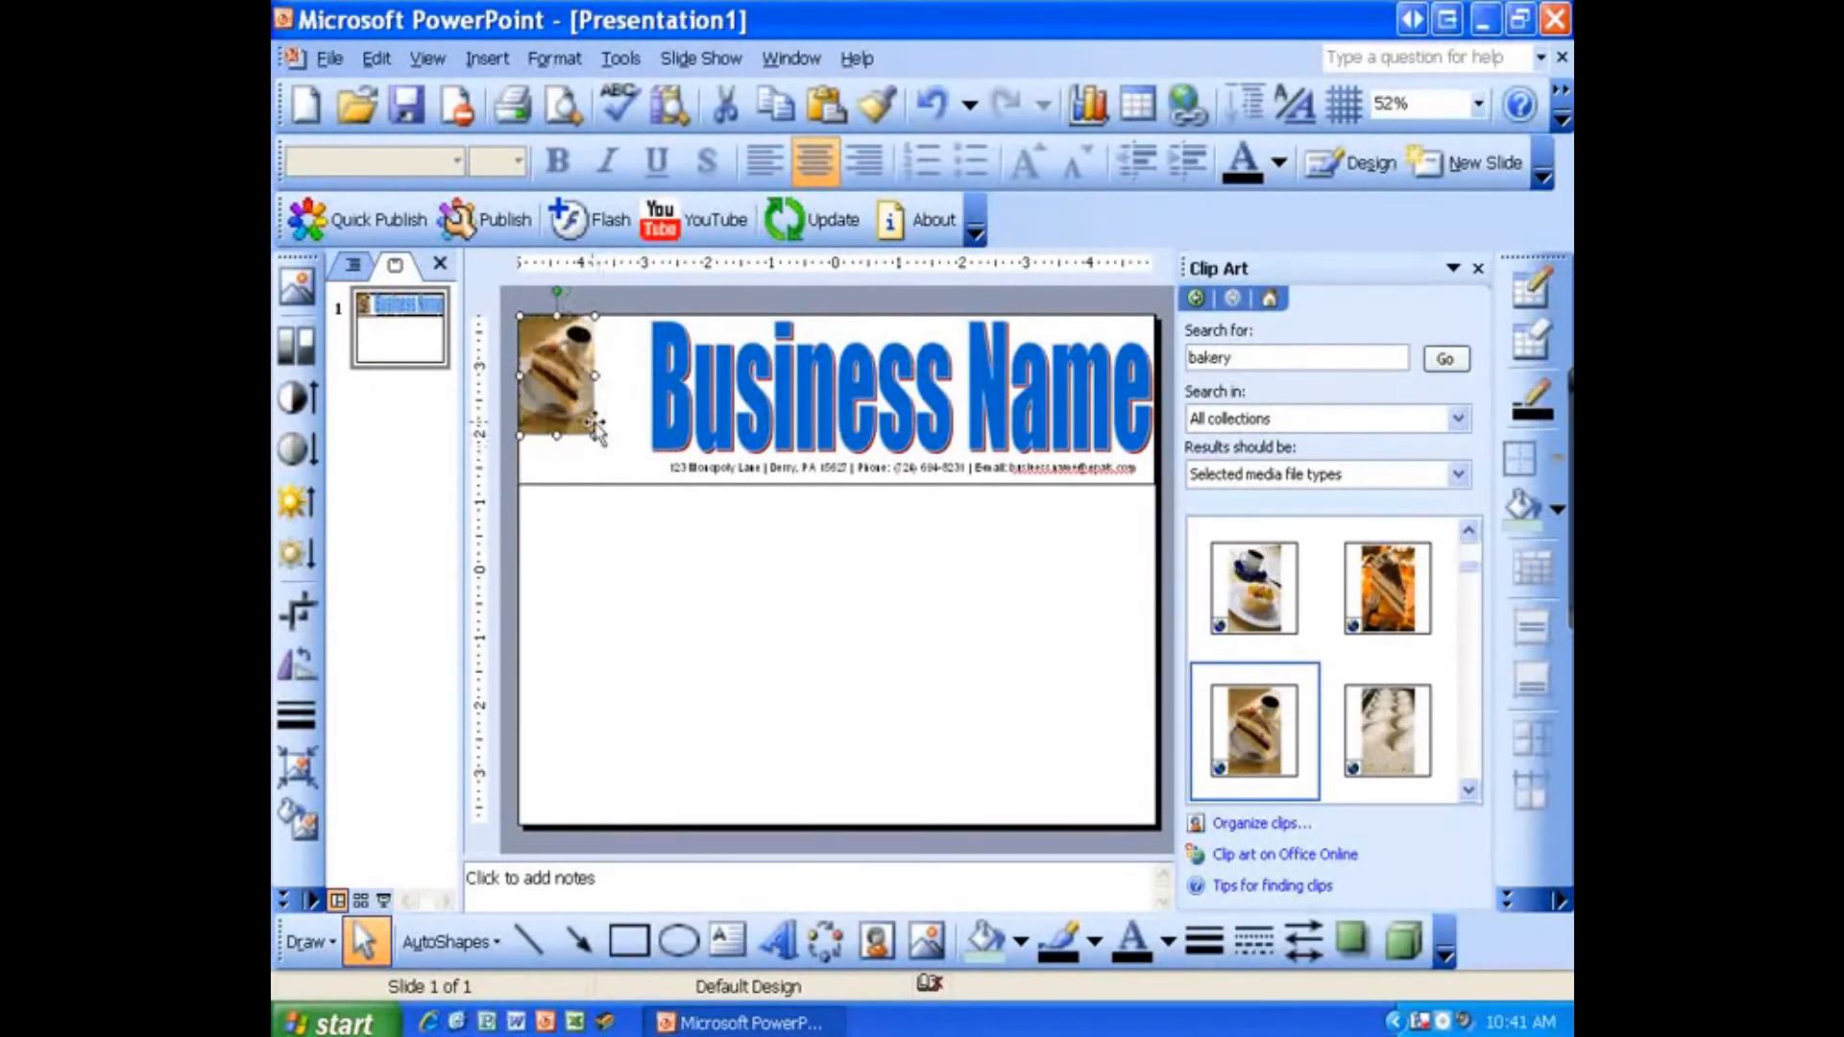
left_click(661, 592)
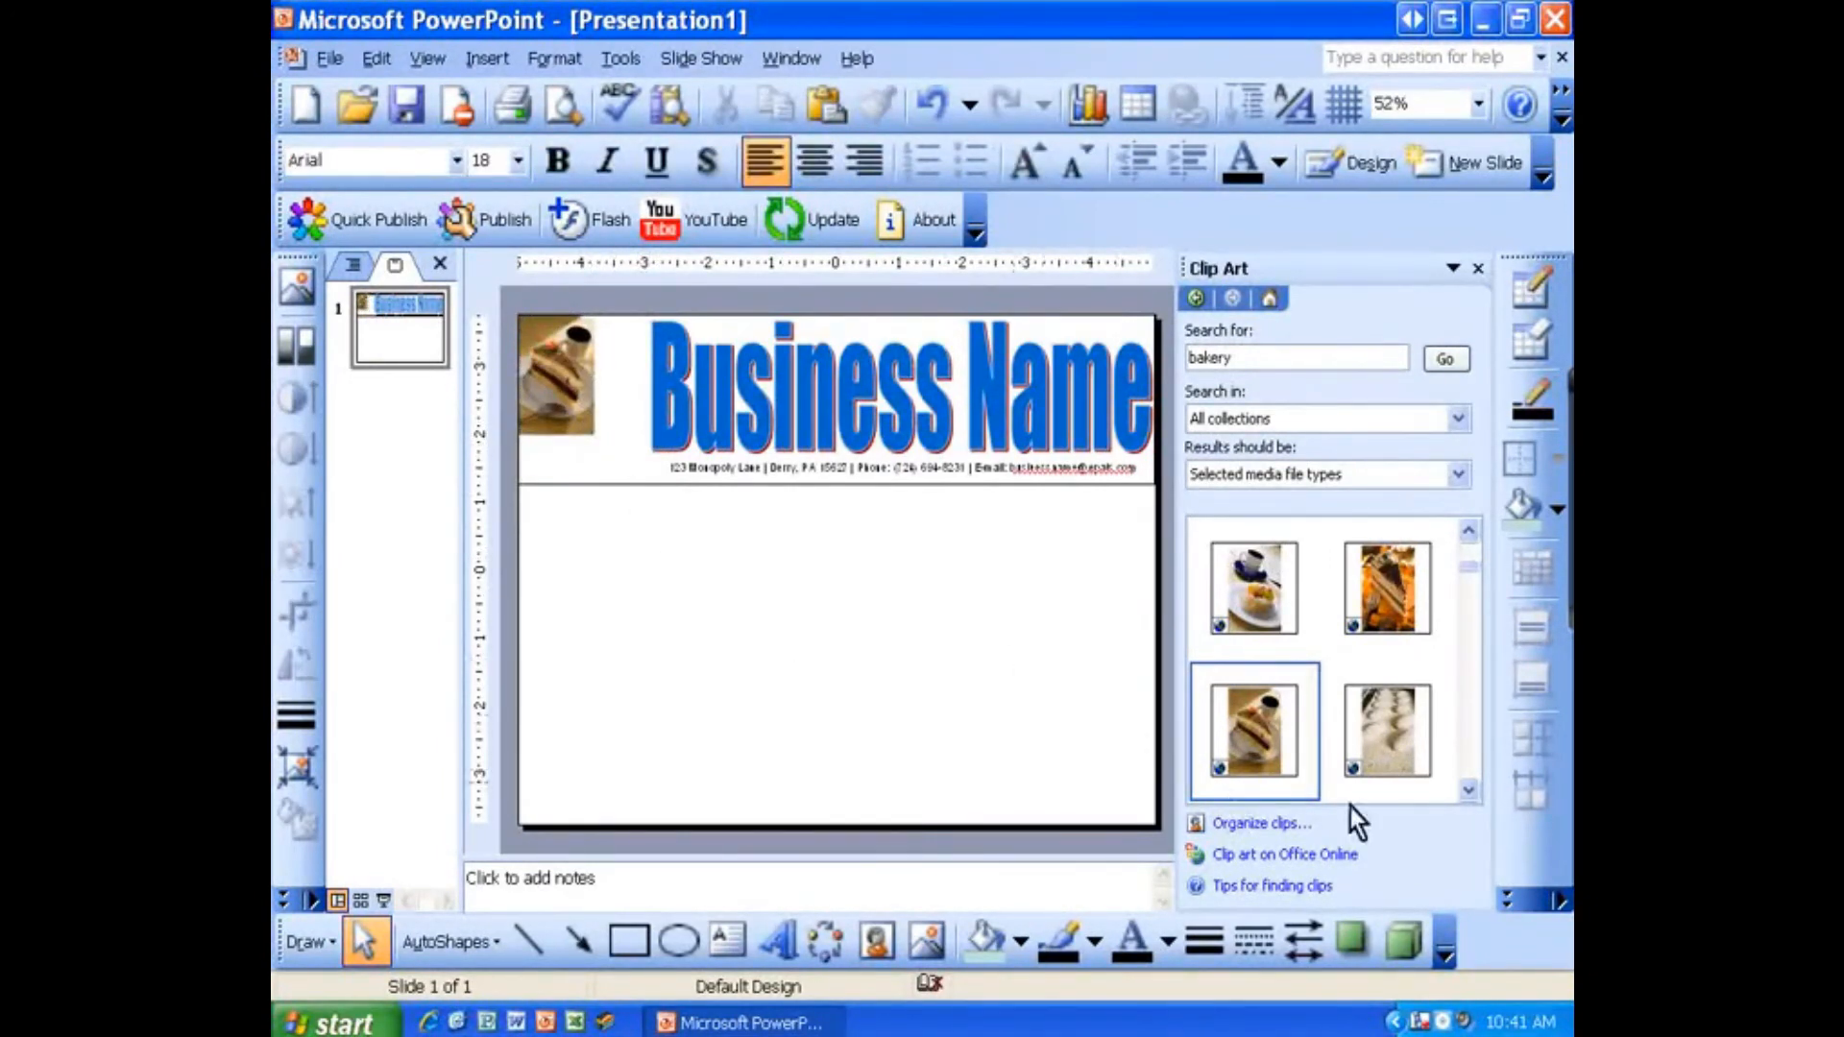
Step: Insert the bread-rolls photo and shrink it into the header, overlapping the lower right of the cake photo
left_click(1466, 793)
left_click(1466, 793)
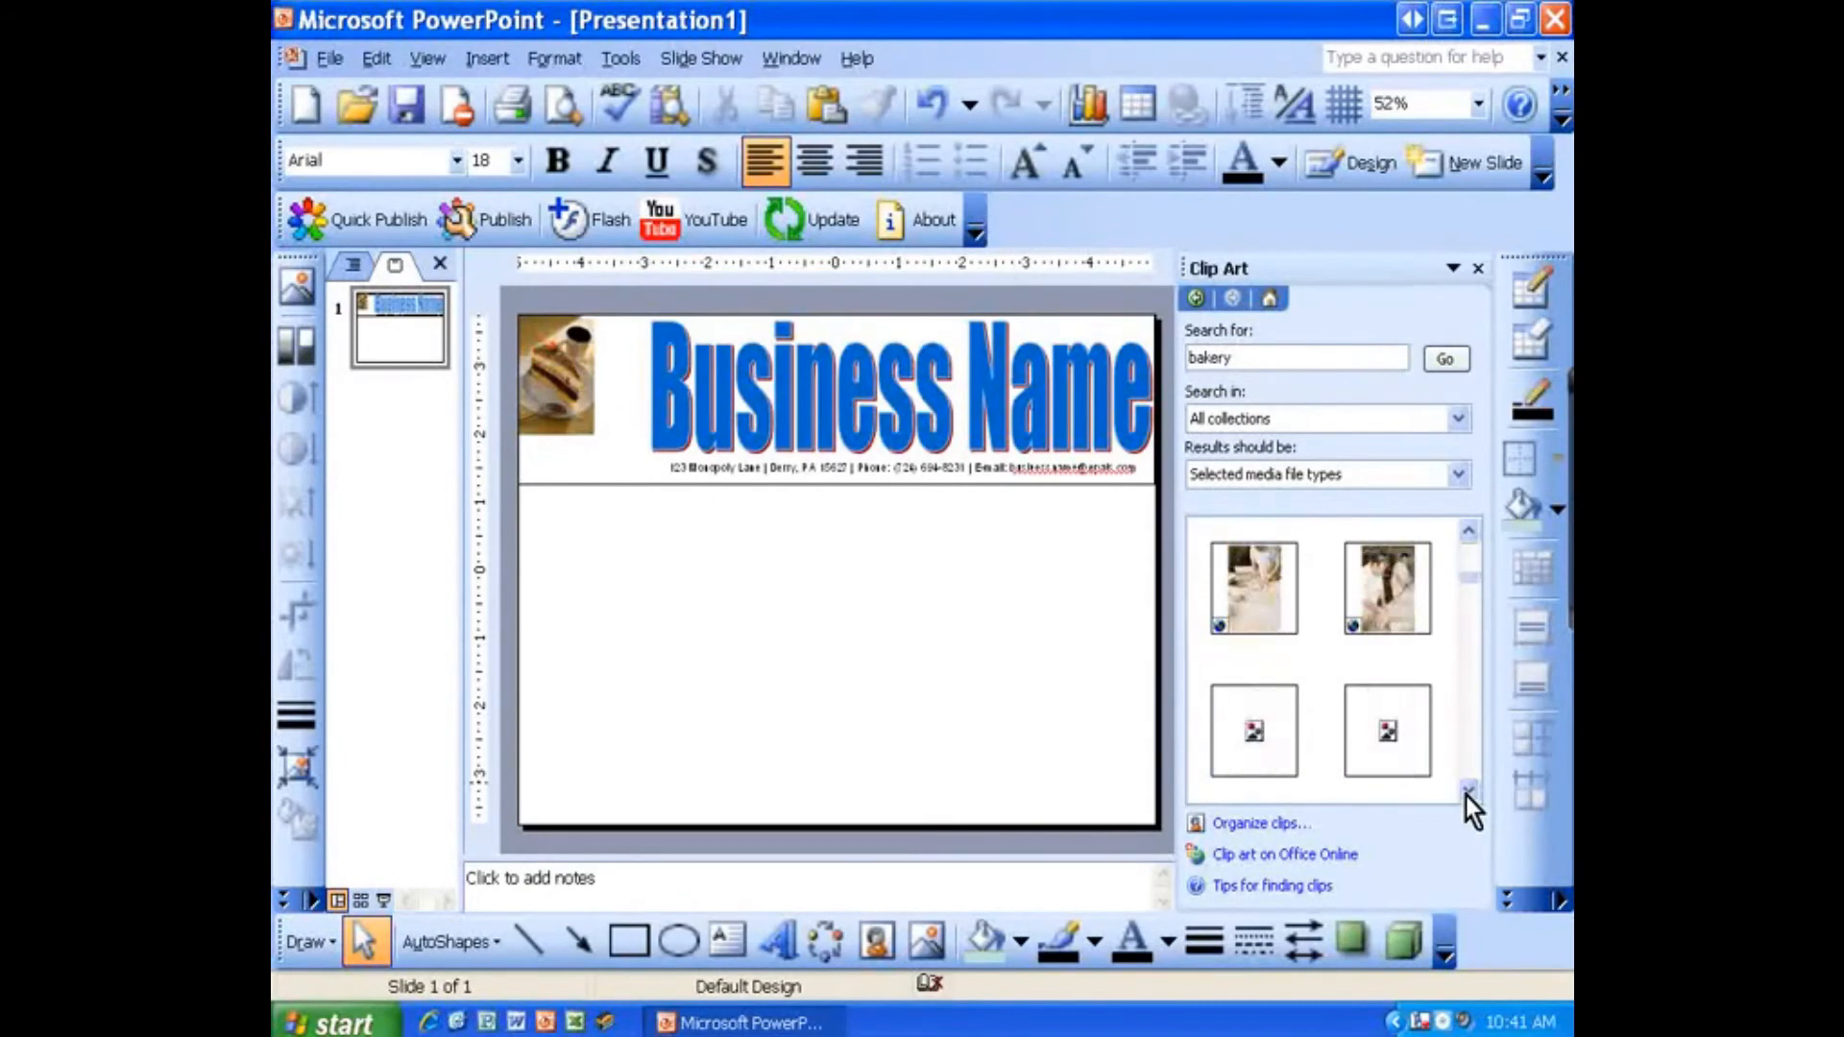
left_click(1465, 793)
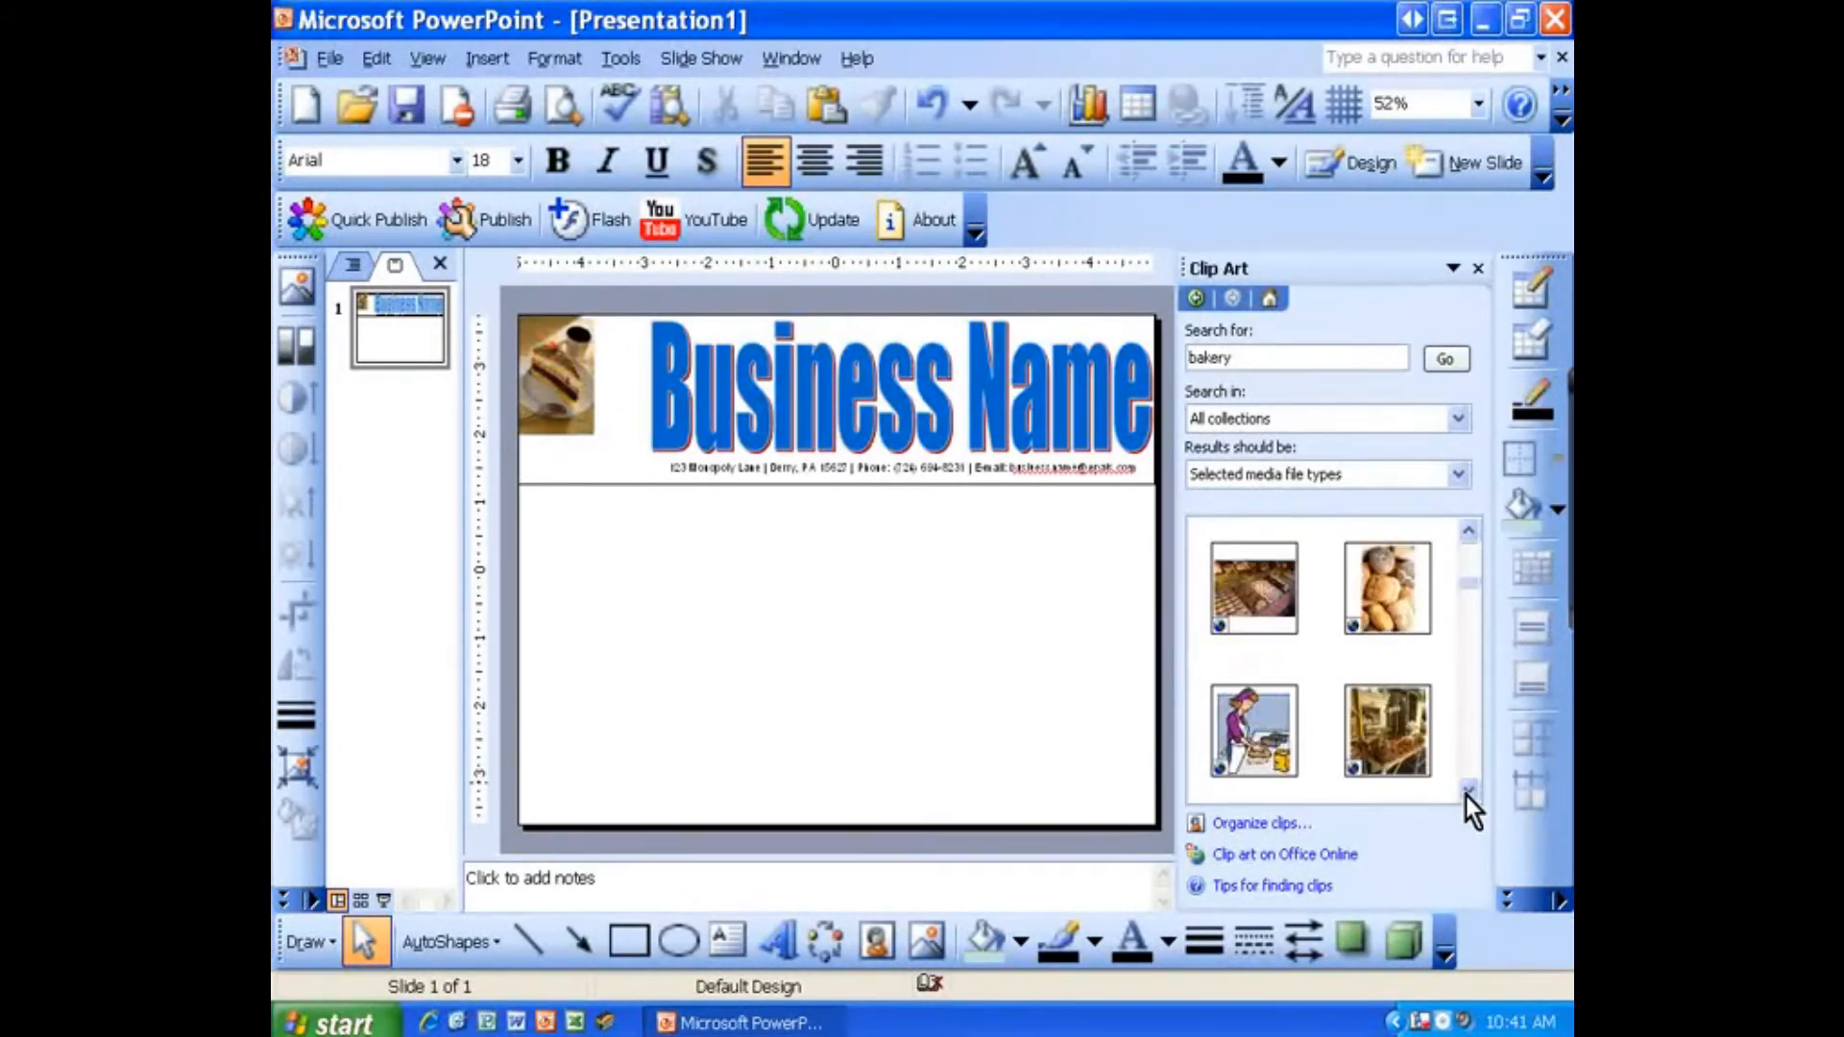
mouse_move(1421, 647)
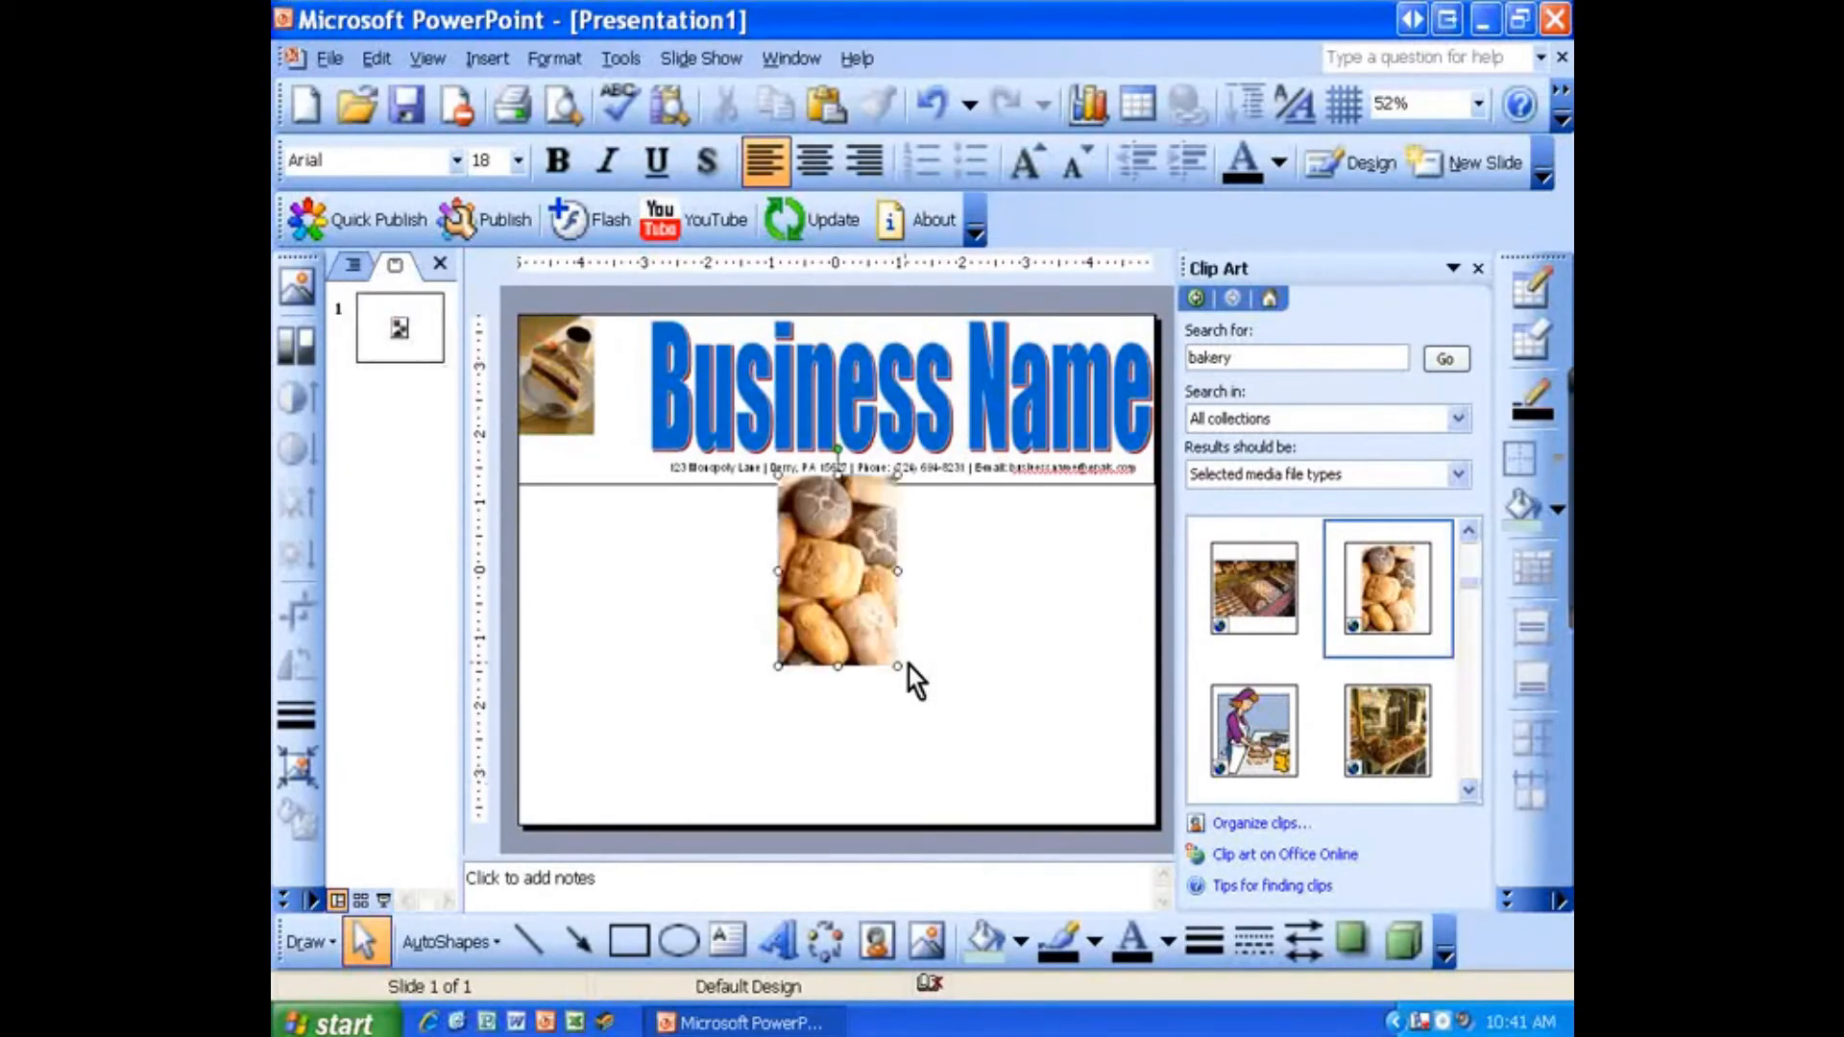
left_click_drag(834, 596, 688, 625)
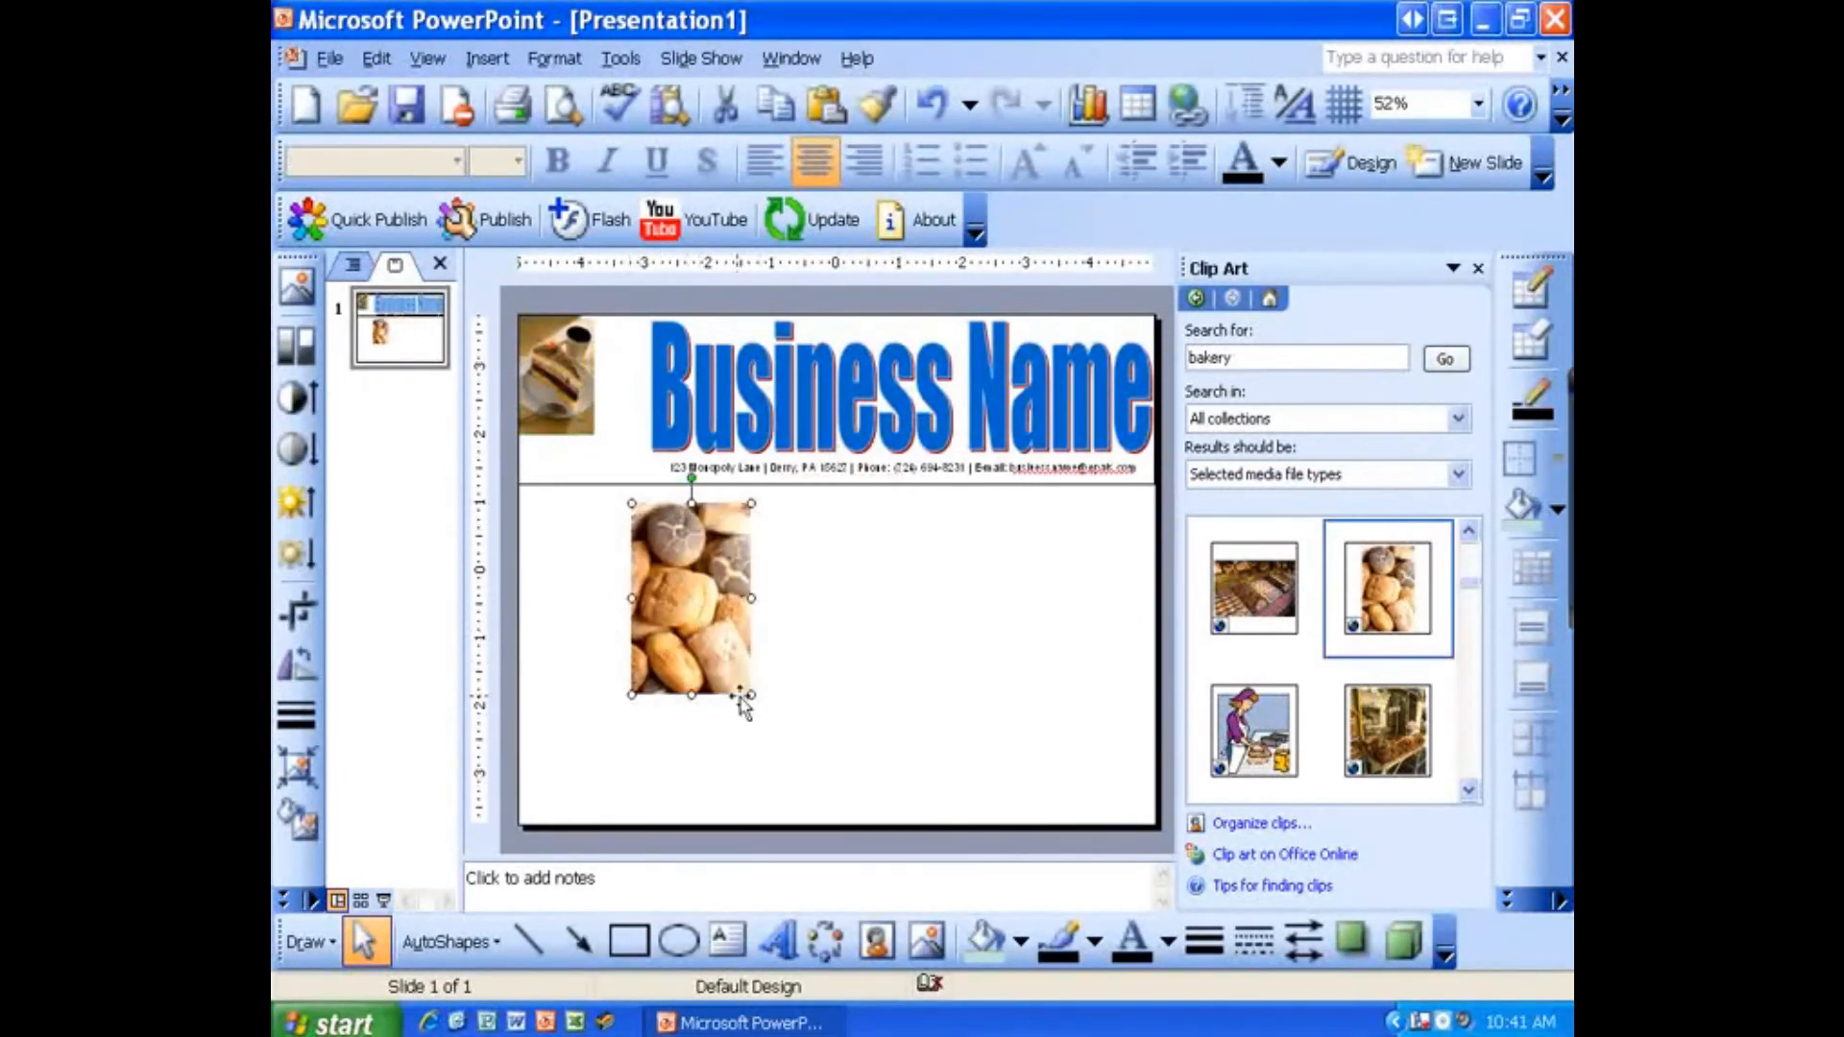
left_click_drag(752, 696, 601, 439)
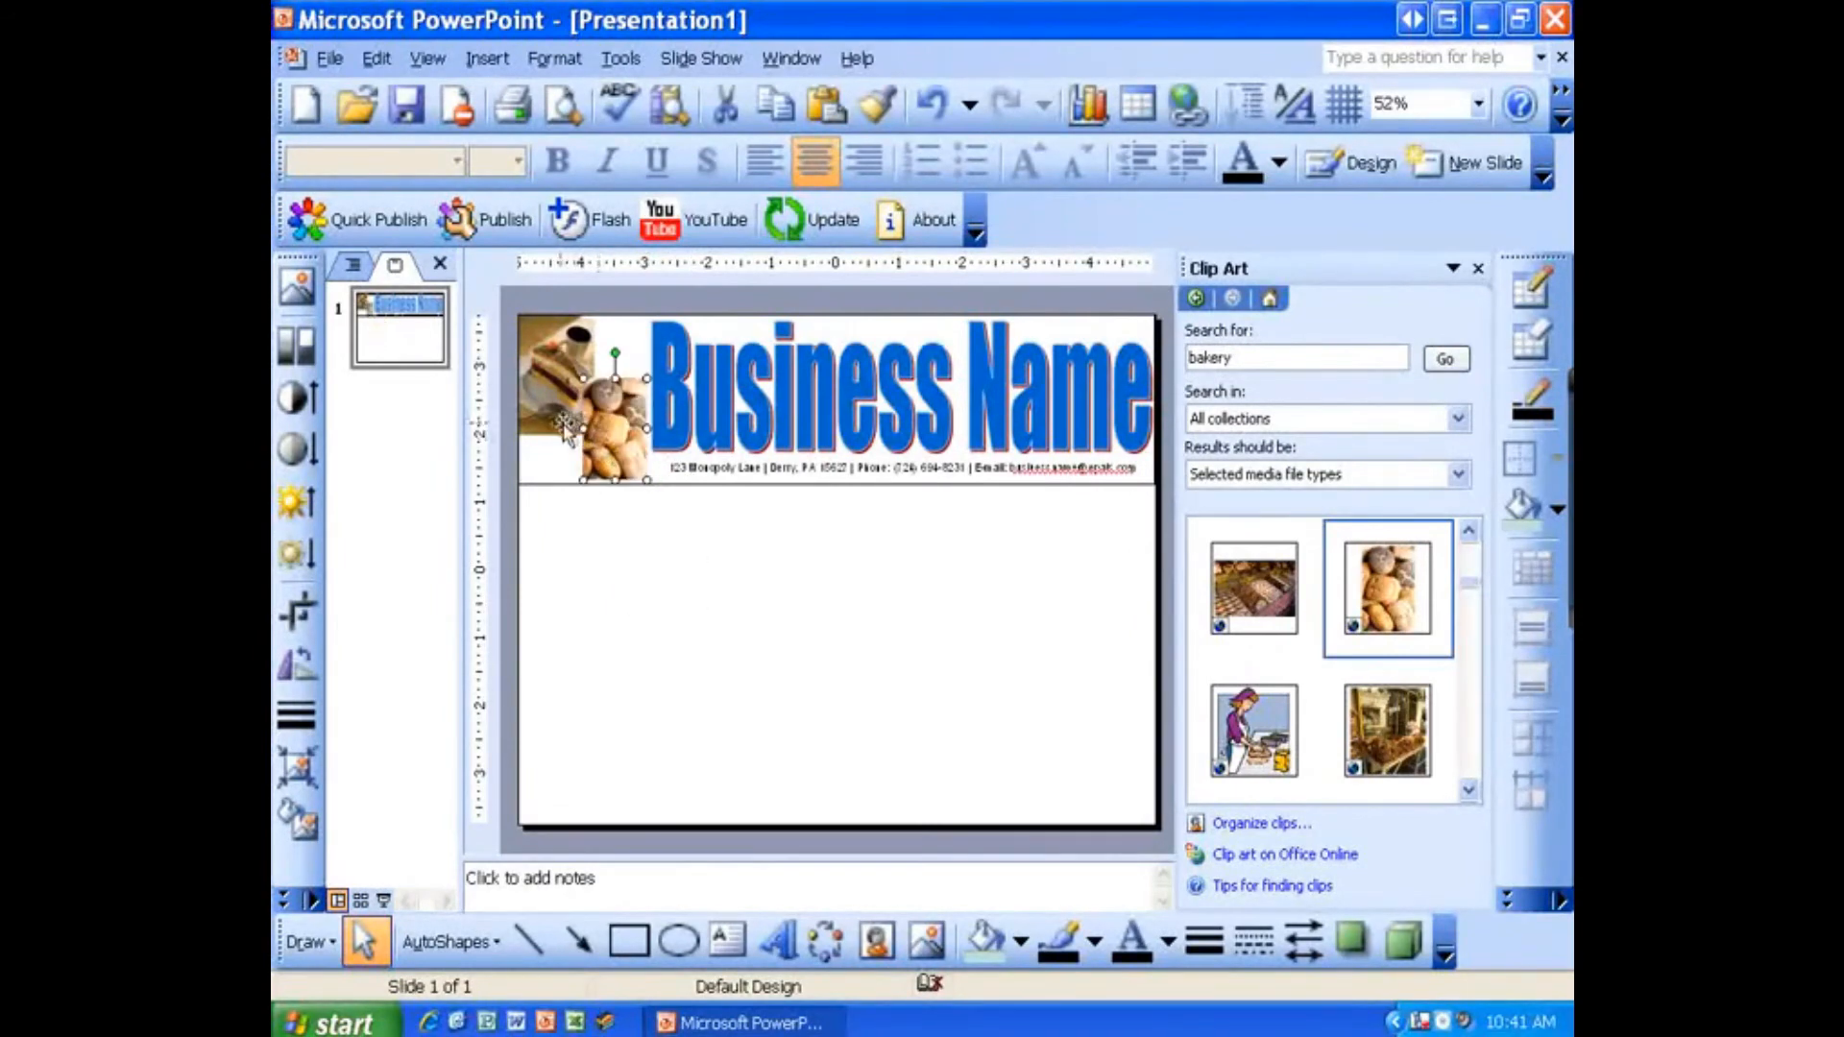
left_click(742, 584)
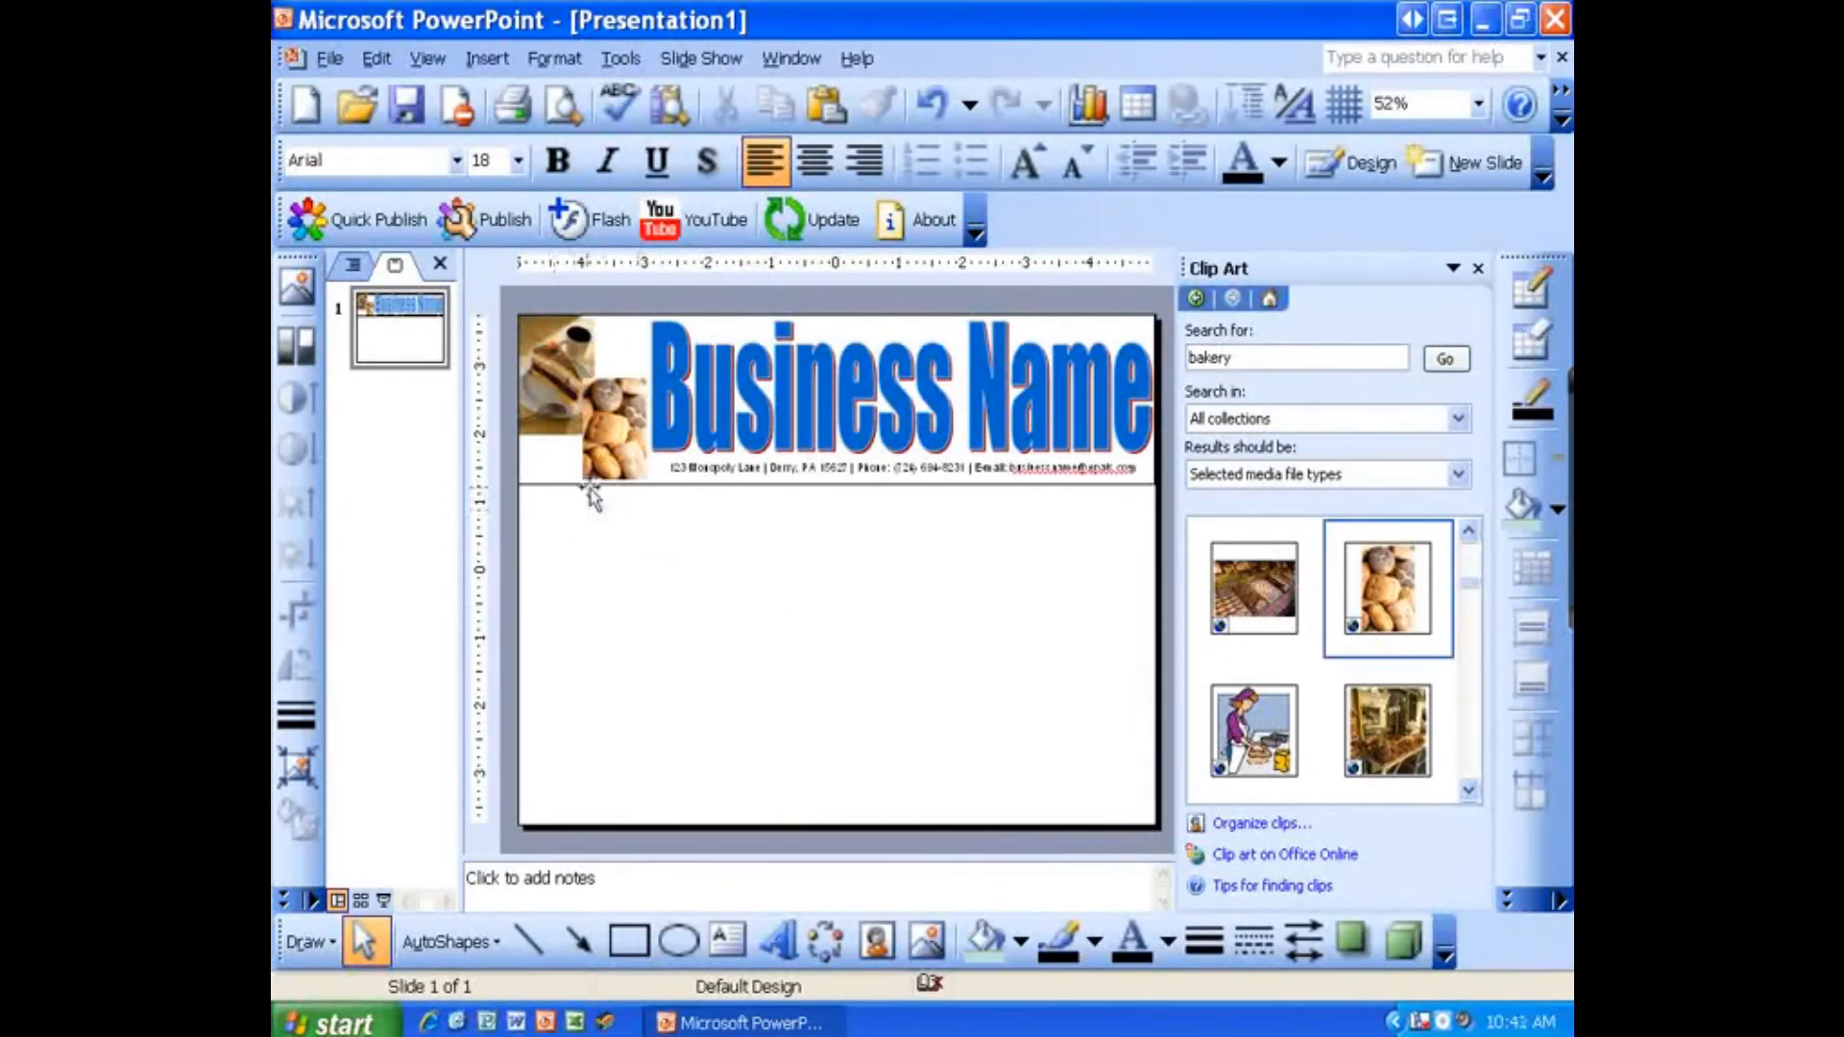
Step: Select all header elements (photos, WordArt, contact line and band) and group them together
left_click(557, 483)
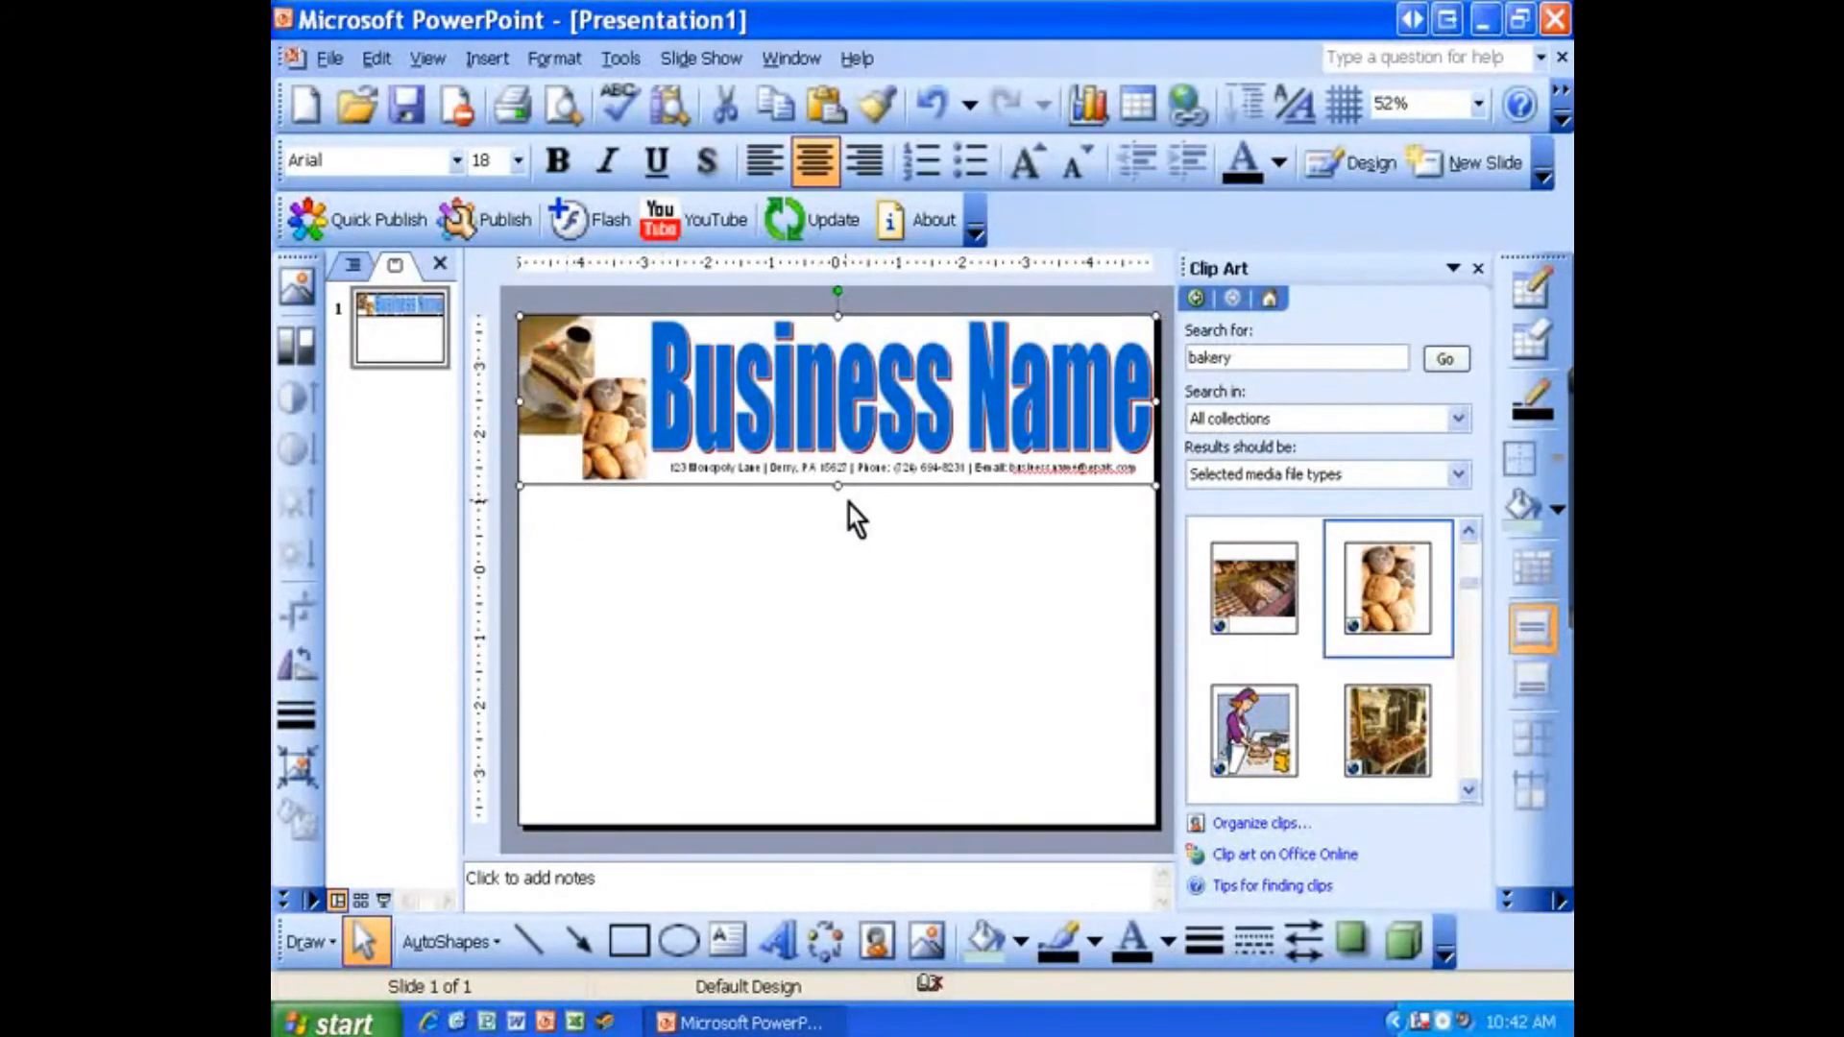
left_click(939, 520)
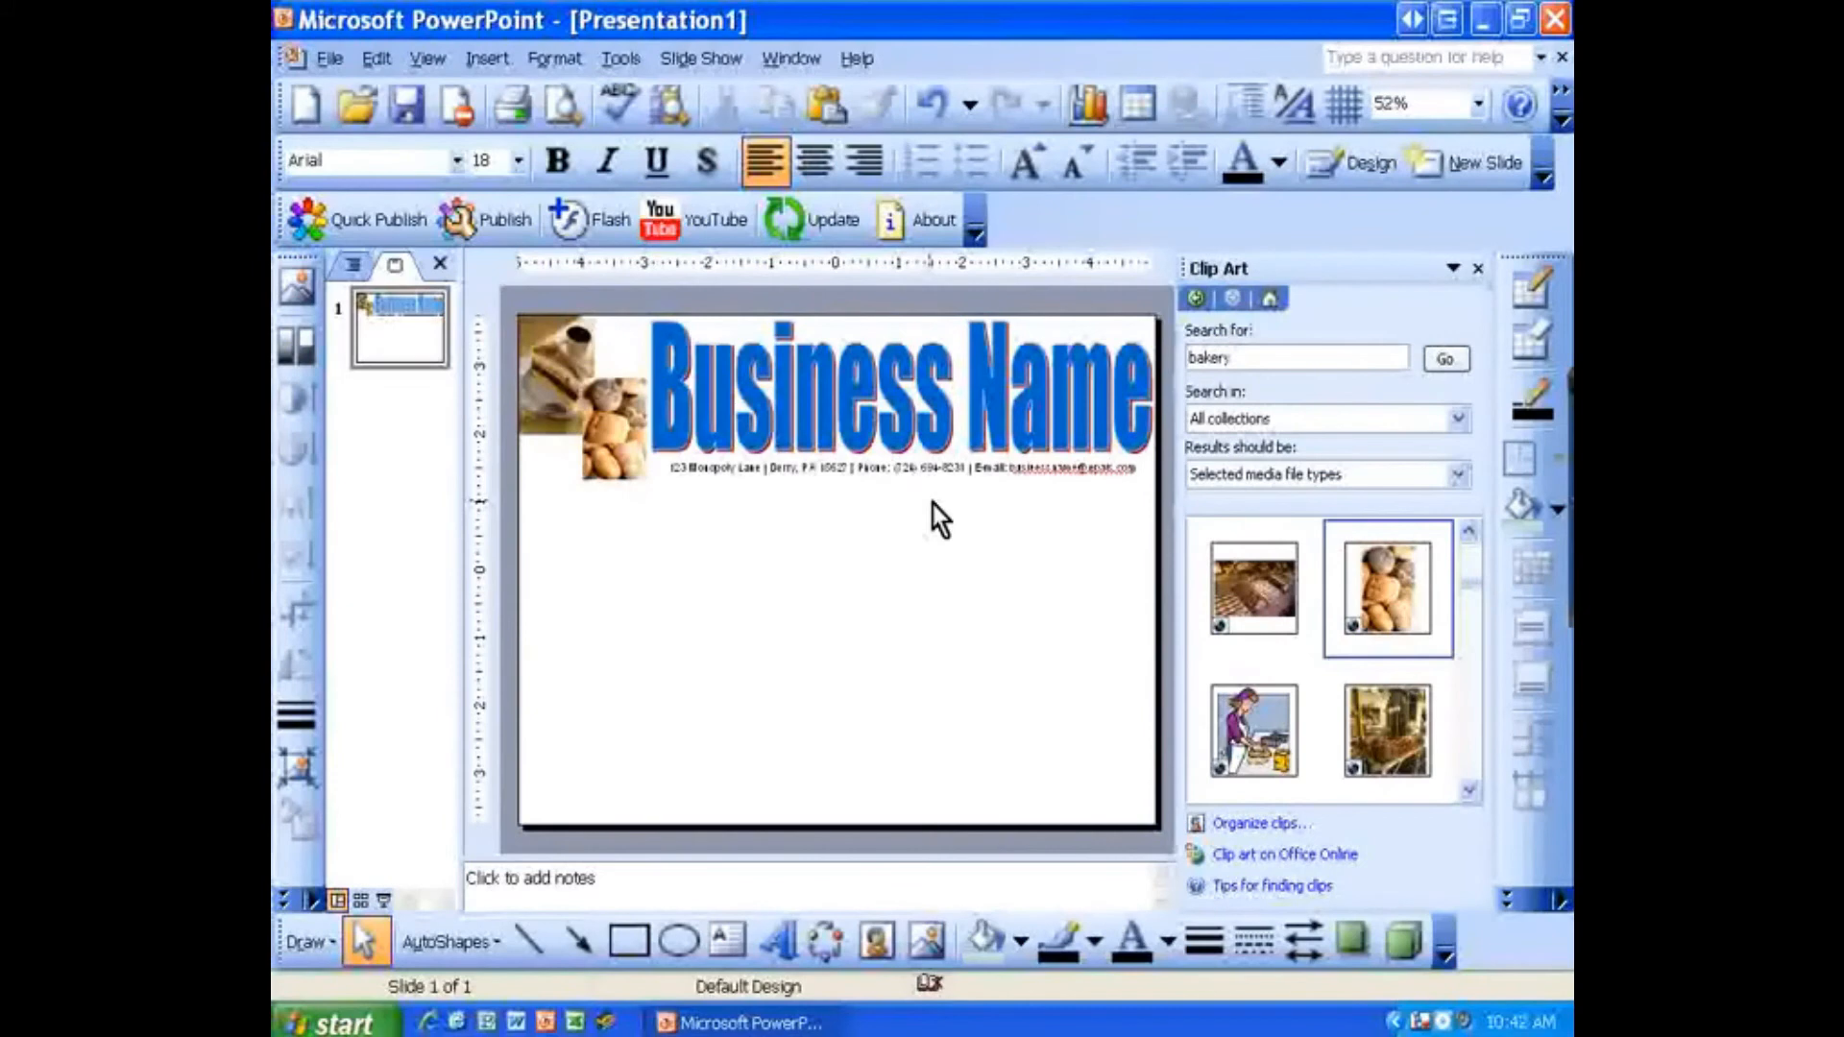
scroll(930, 494, "down", 1)
scroll(930, 493, "down", 3)
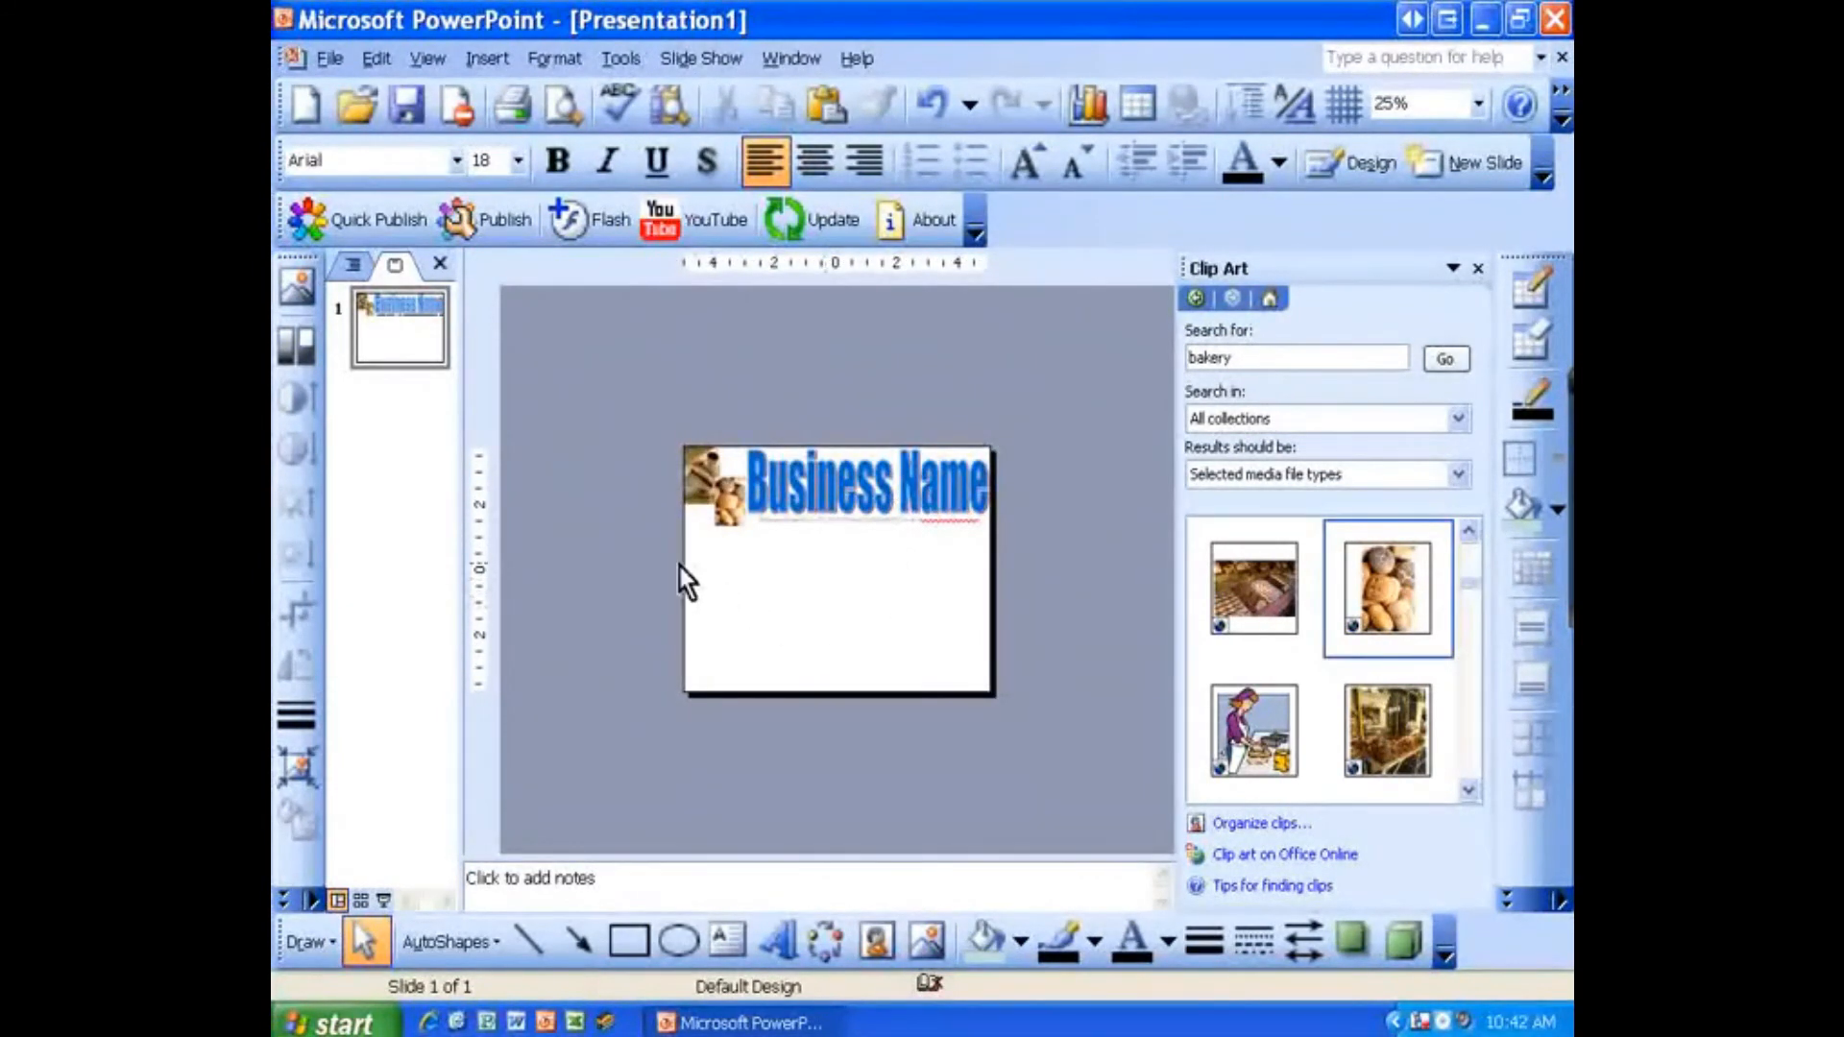
left_click_drag(643, 404, 1029, 590)
left_click(634, 476)
left_click_drag(626, 399, 1066, 617)
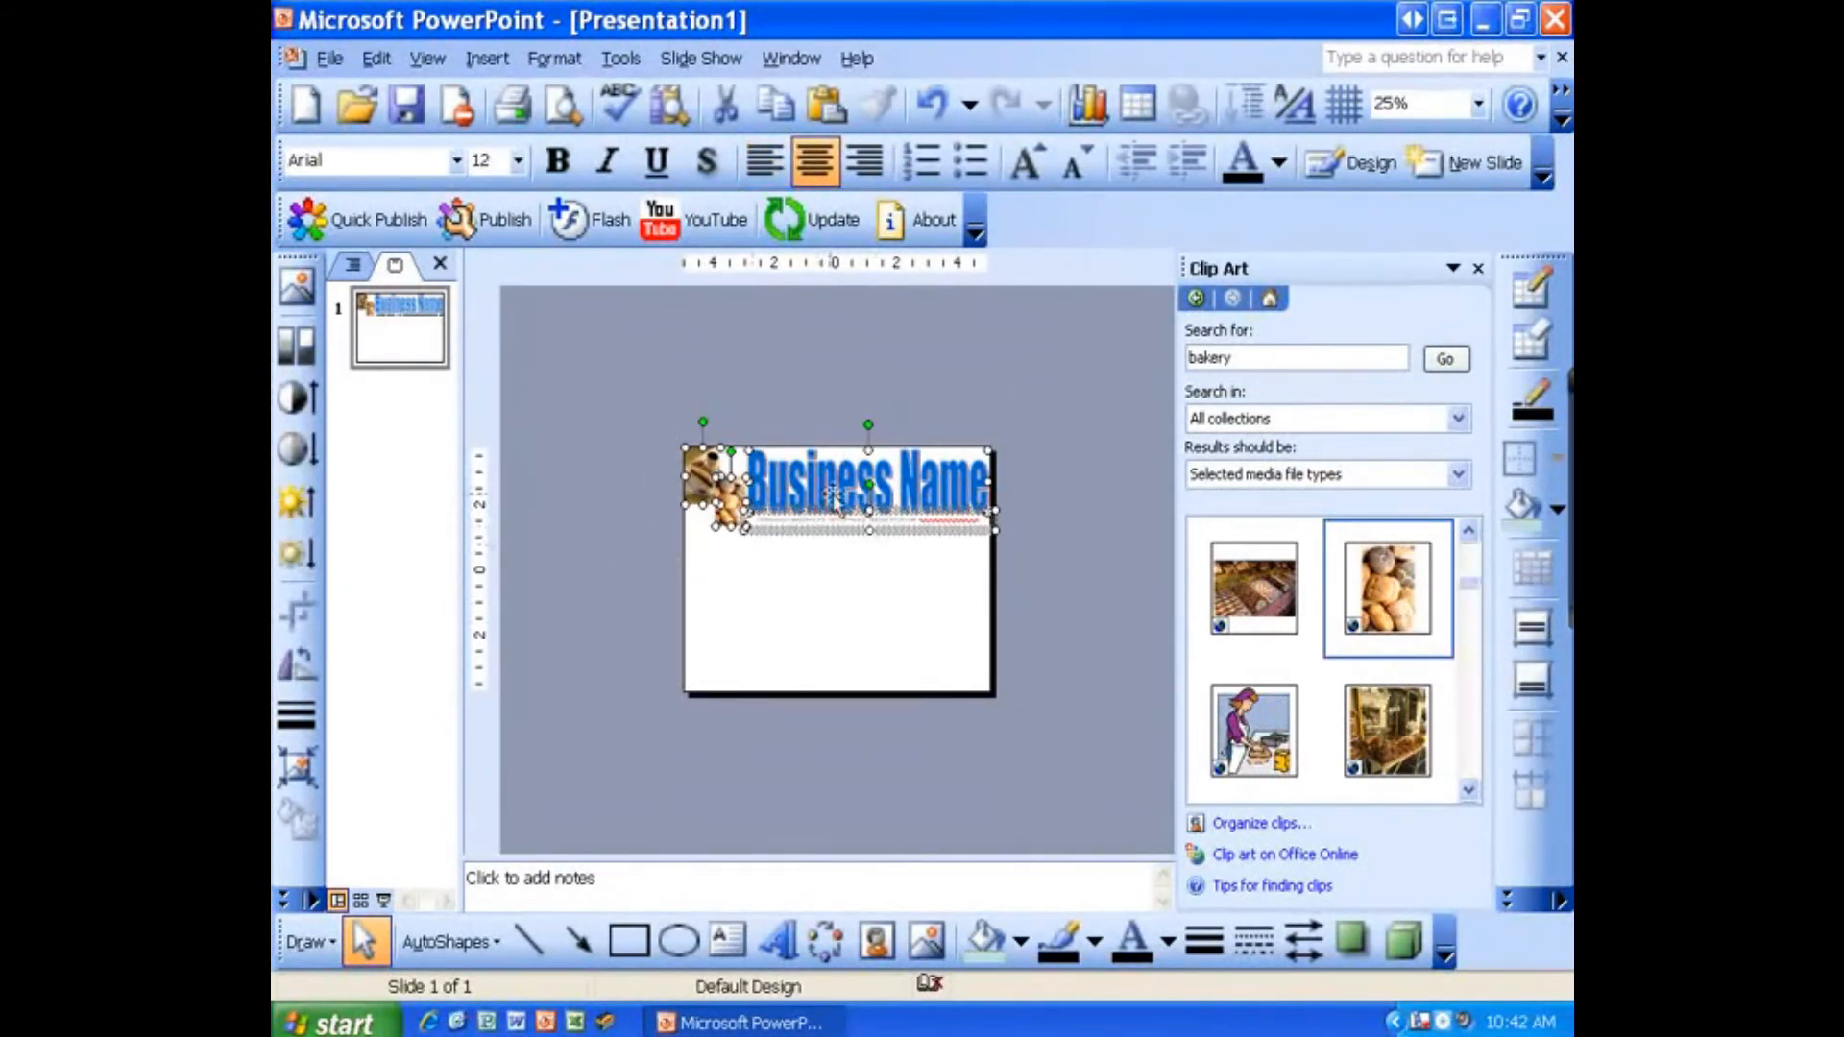
right_click(785, 496)
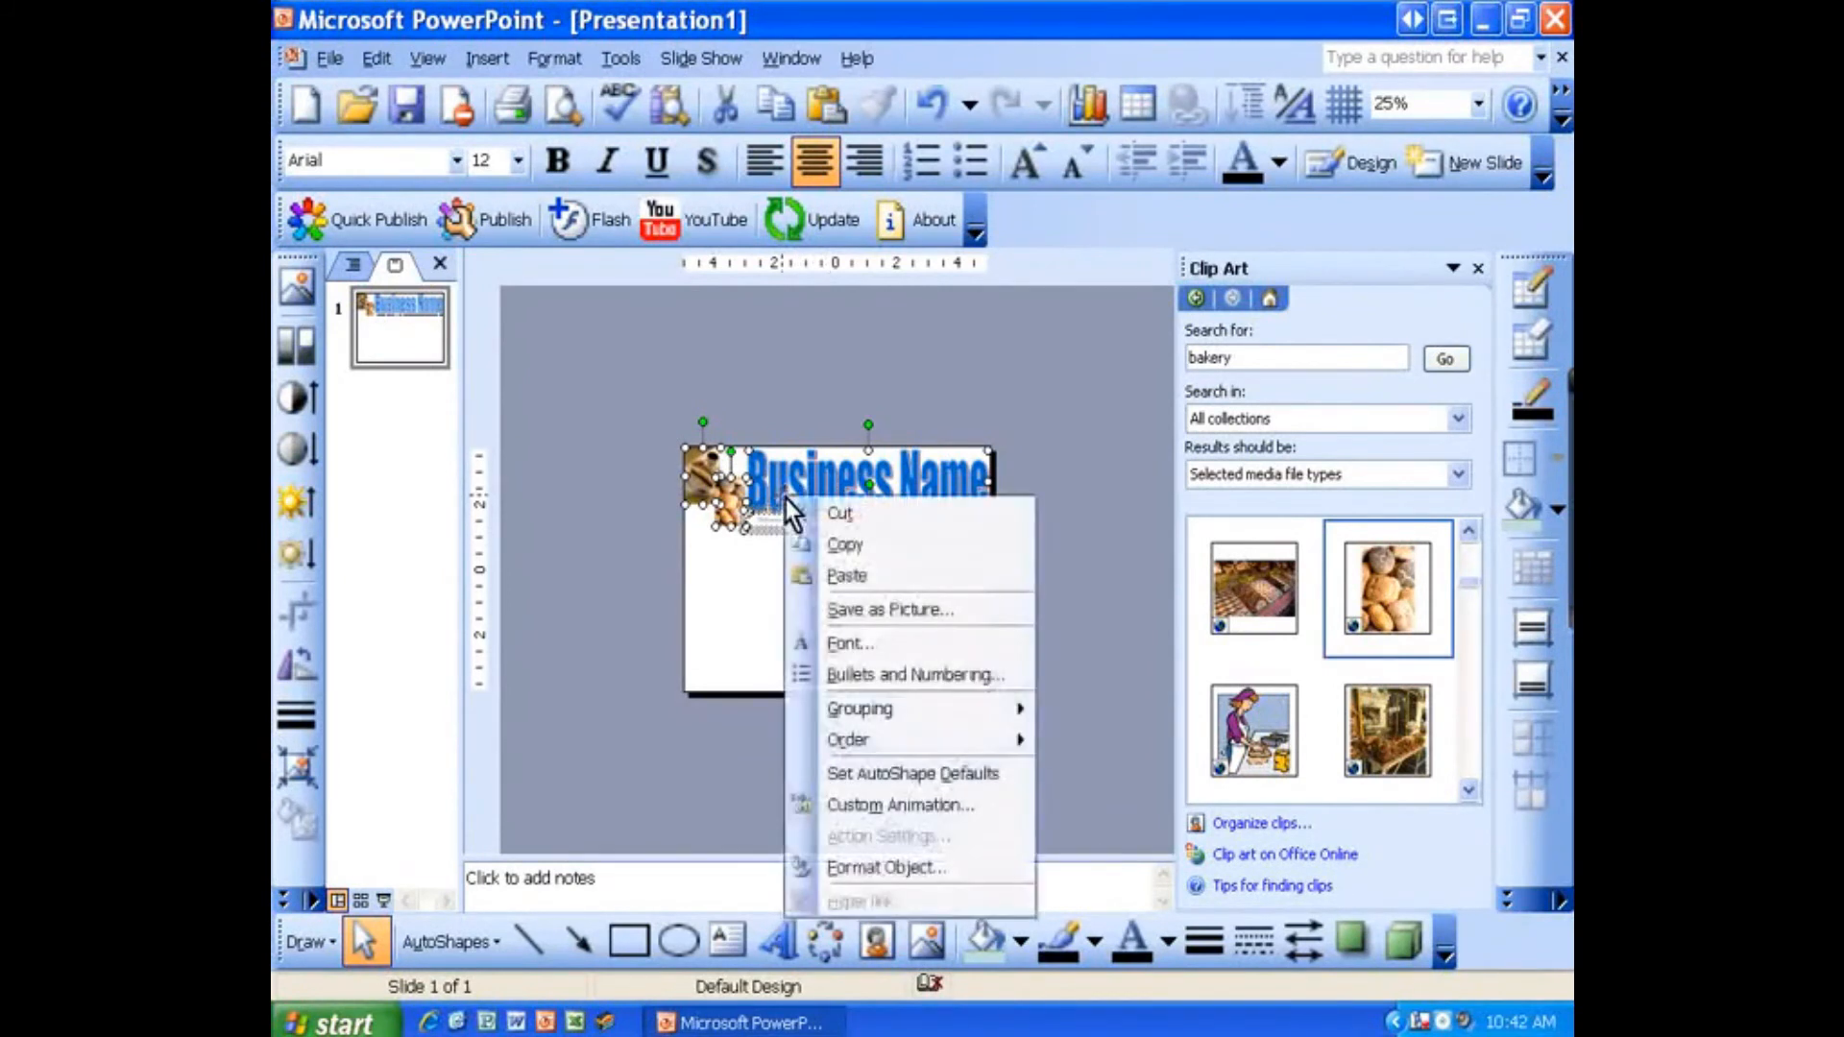
mouse_move(1017, 712)
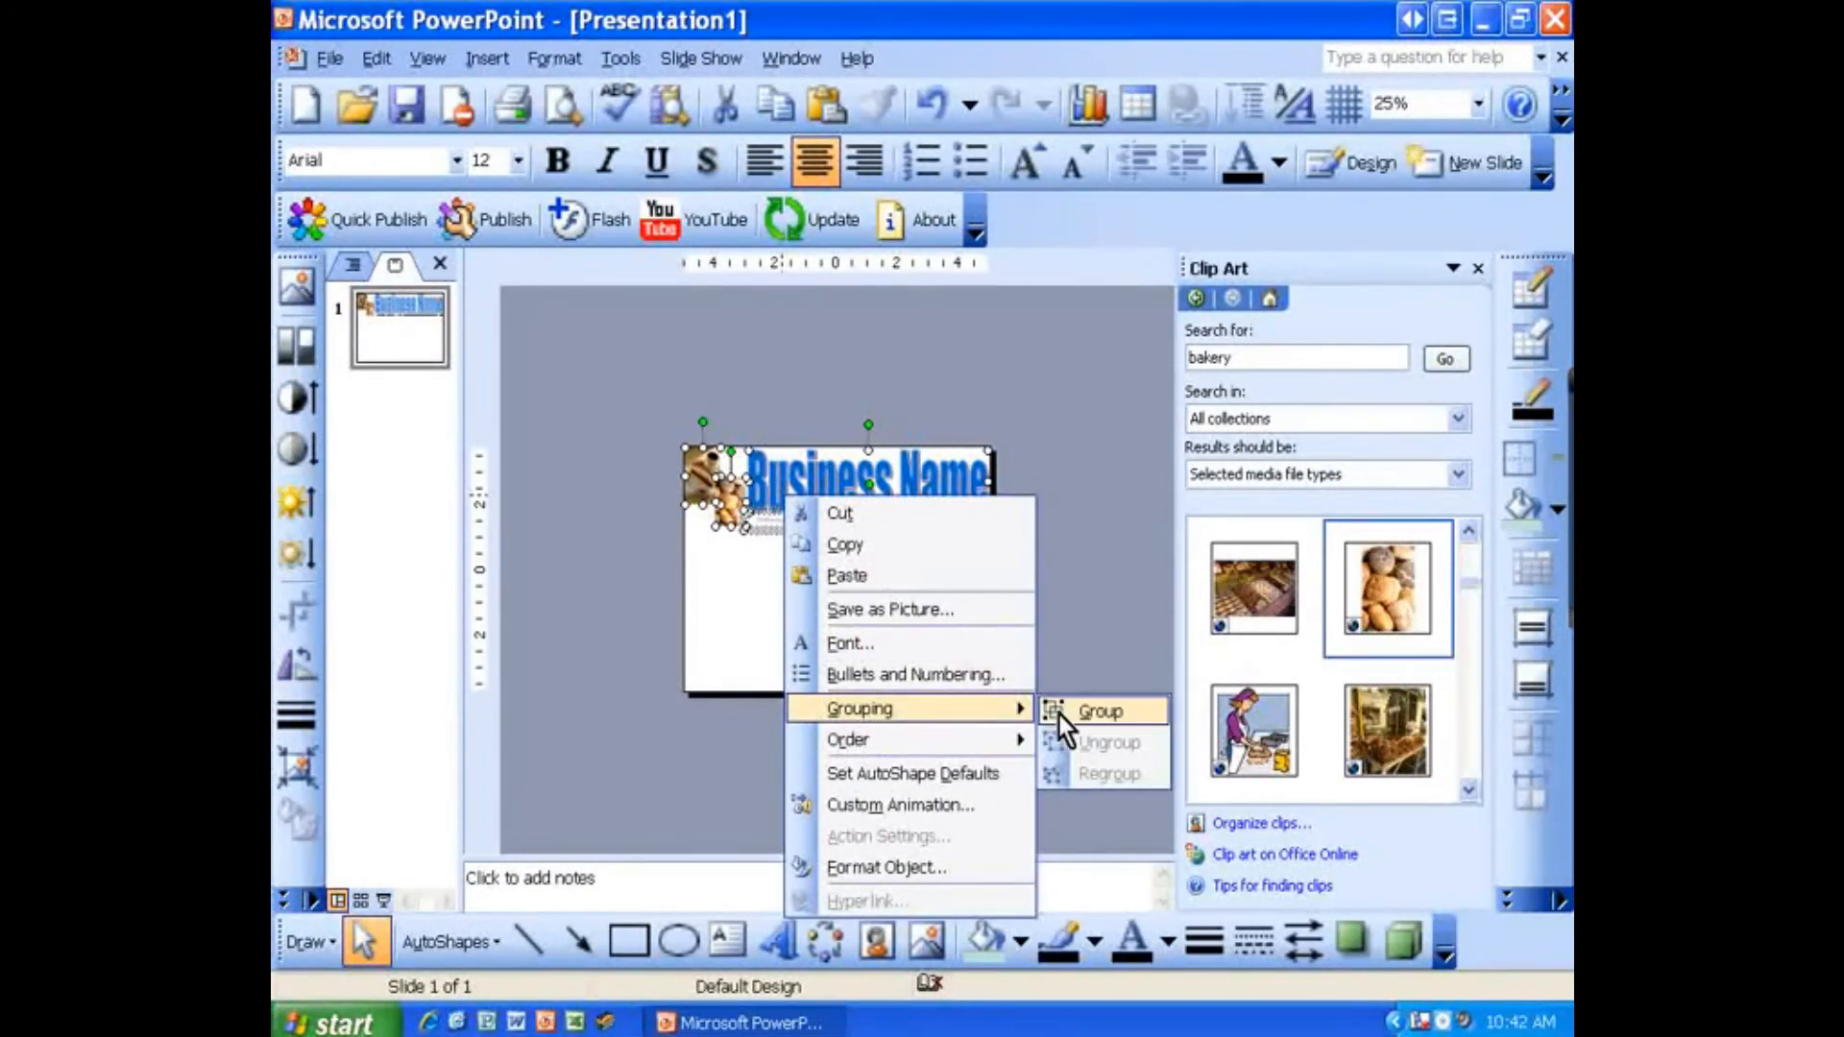
left_click(1087, 713)
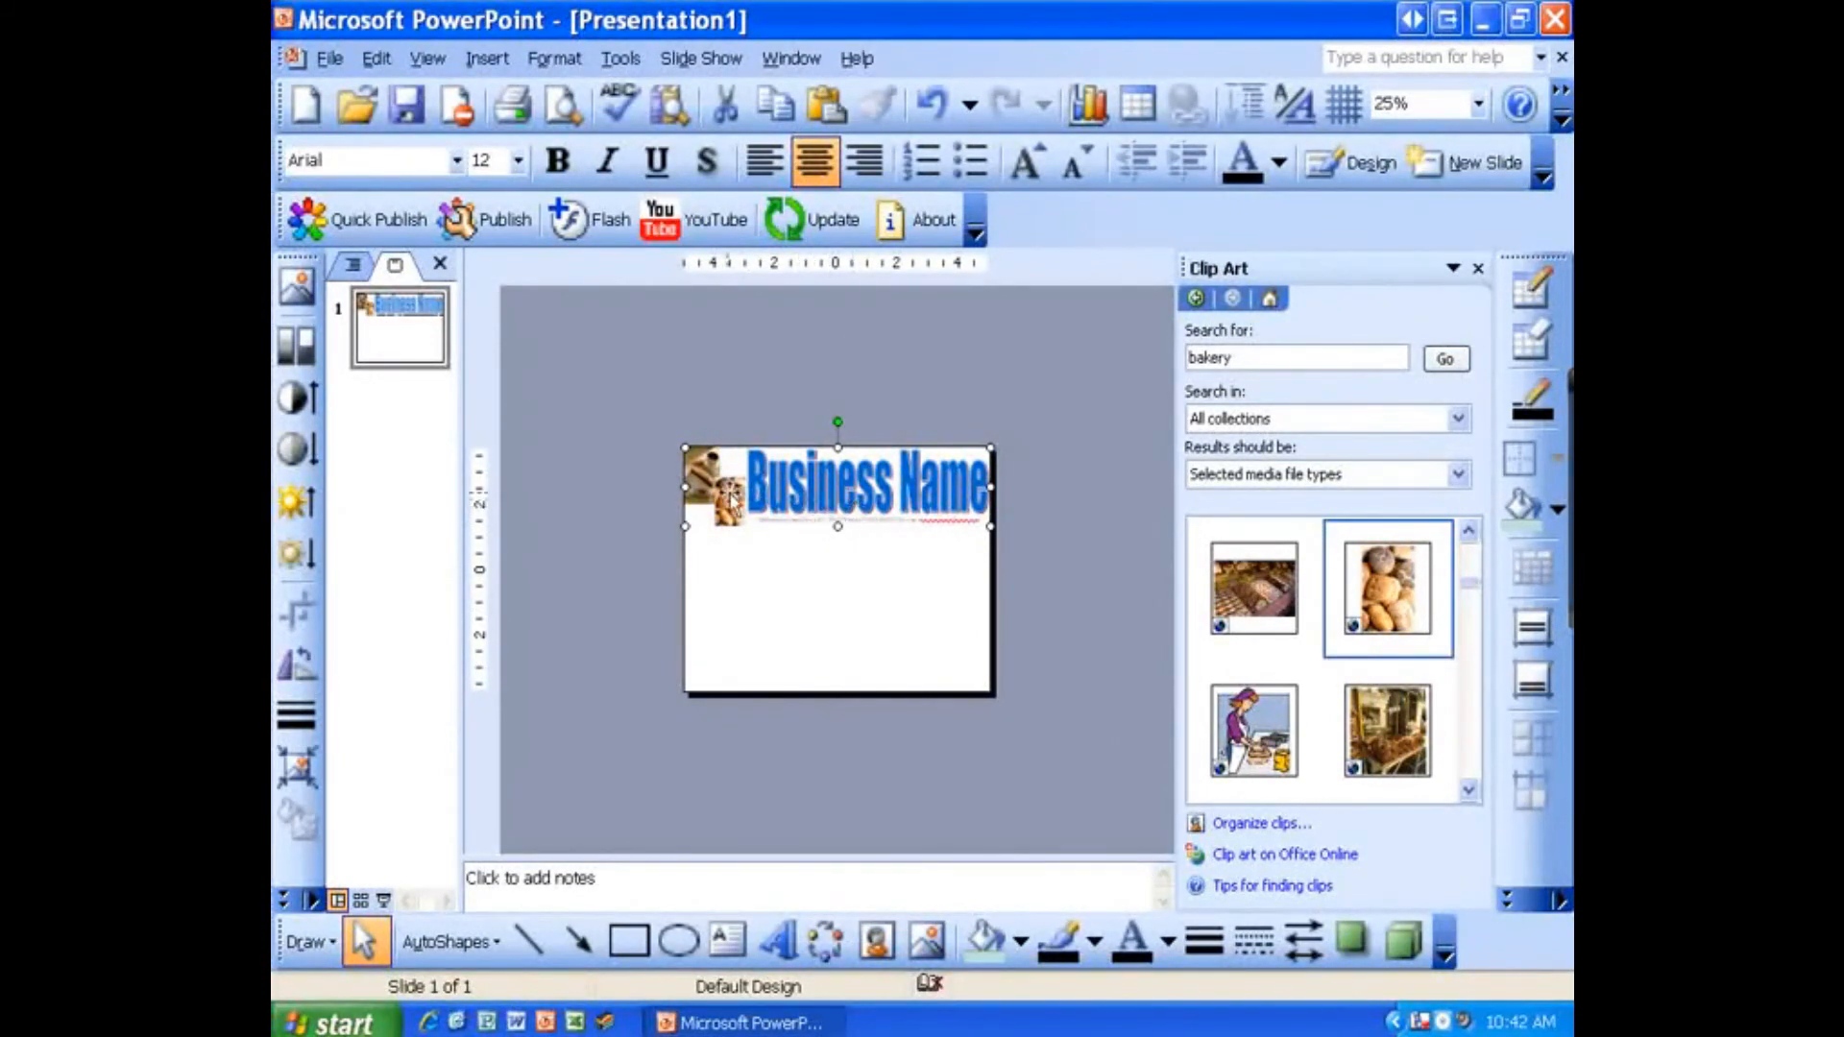
Step: Nudge the grouped header slightly upward on the slide and reselect the group
mouse_move(782, 491)
left_mouse_down()
mouse_move(783, 540)
mouse_move(784, 473)
left_mouse_up()
left_click(789, 559)
left_click(773, 485)
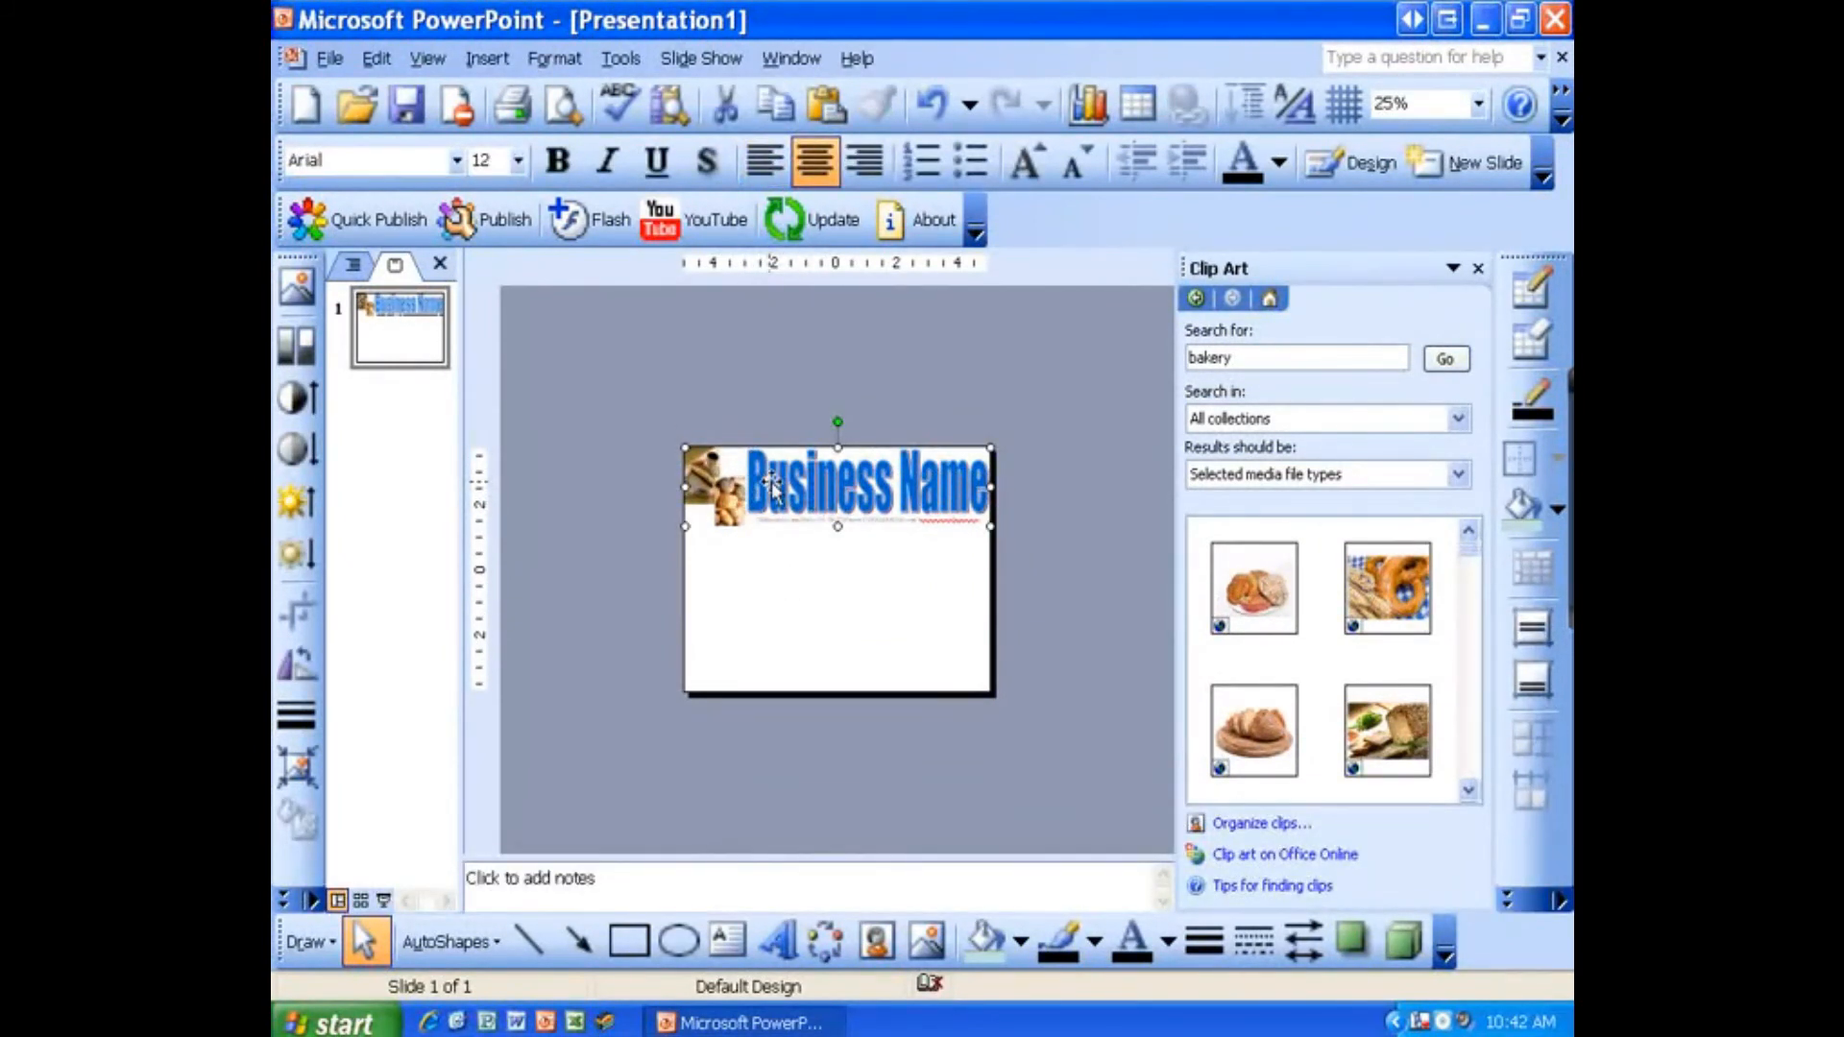
Step: Save the grouped header as a PNG picture named LastName - Bakery Letterhead in My Pictures
right_click(785, 497)
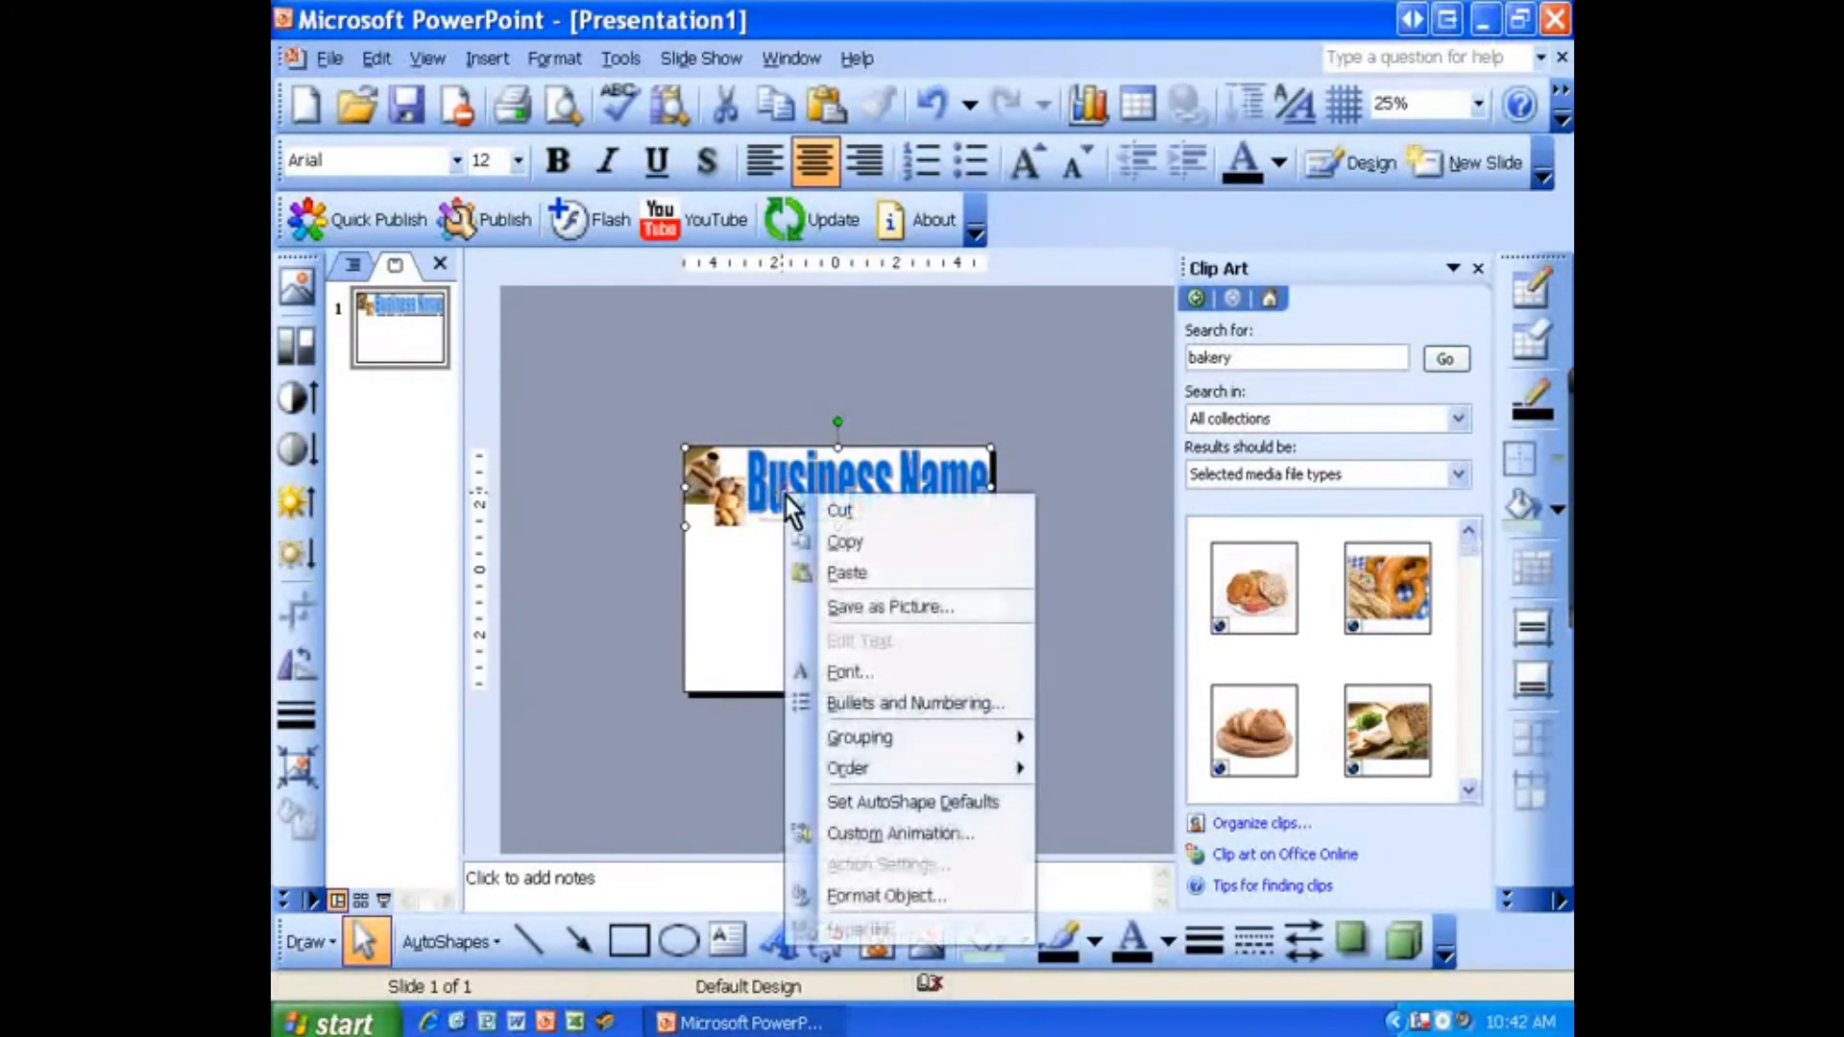
left_click(843, 607)
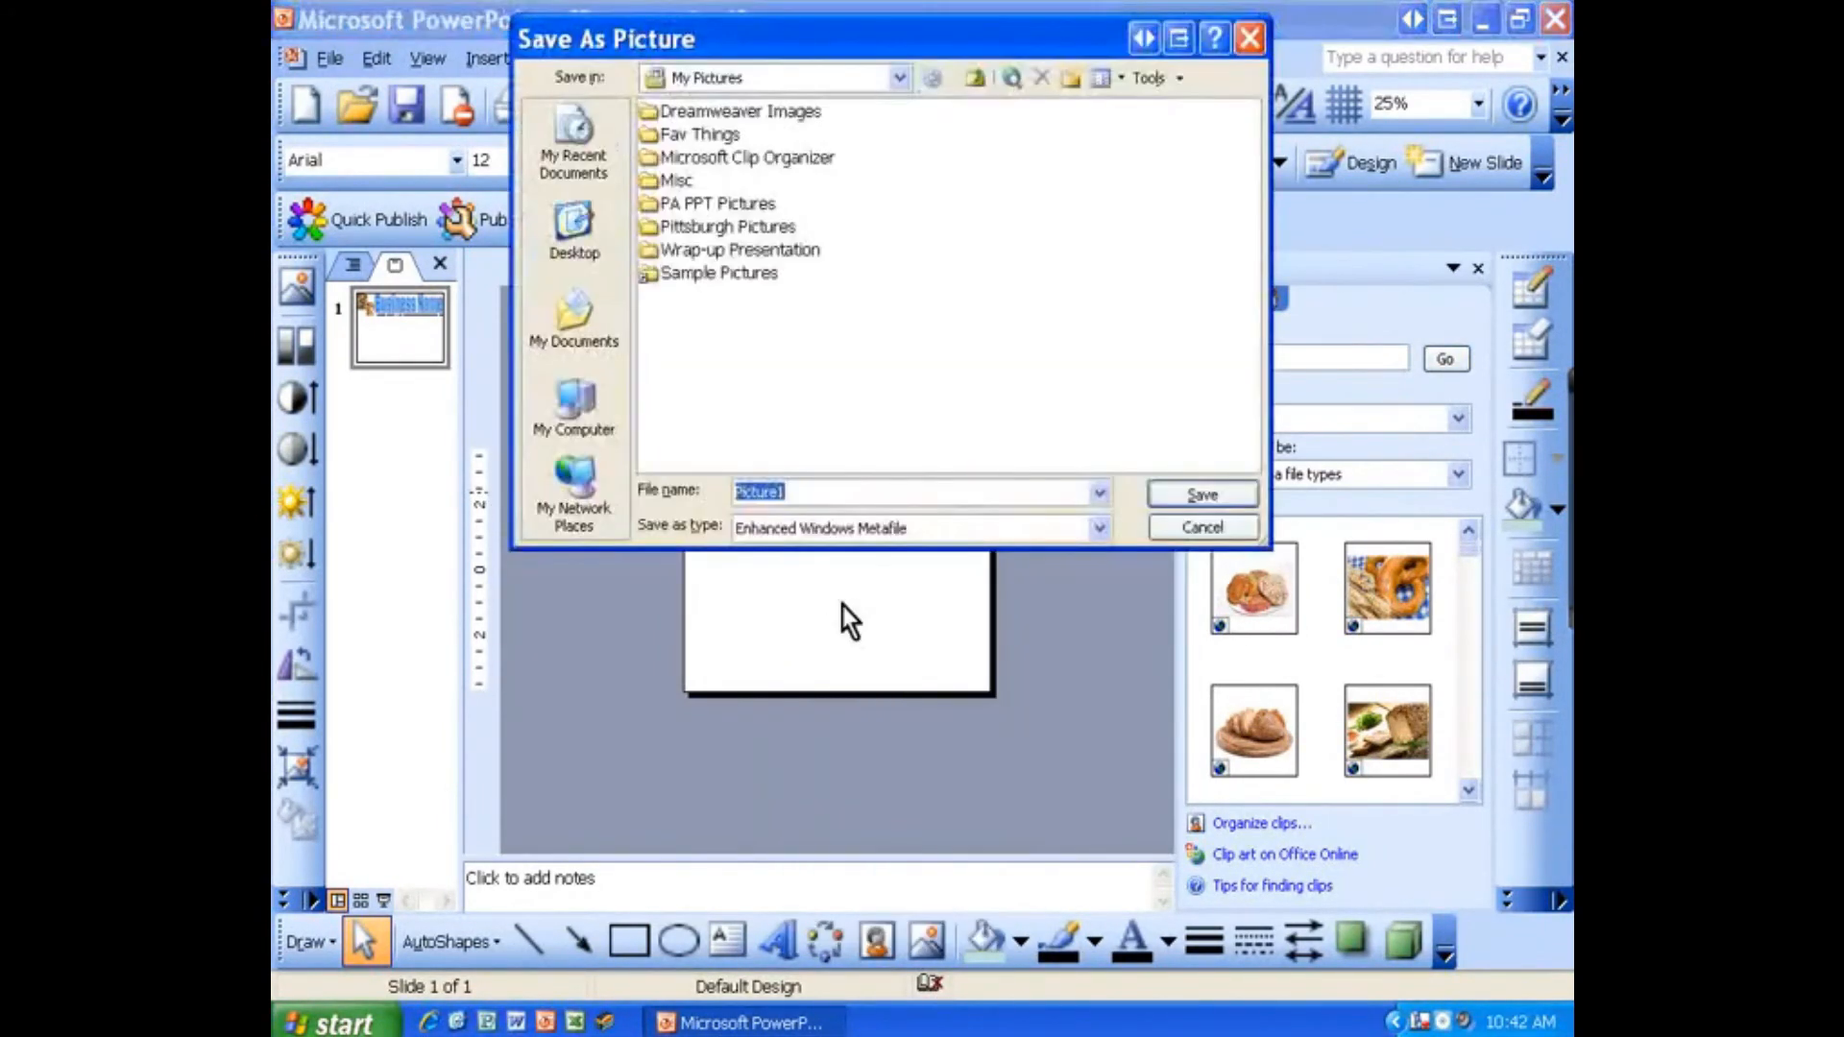
left_click(833, 529)
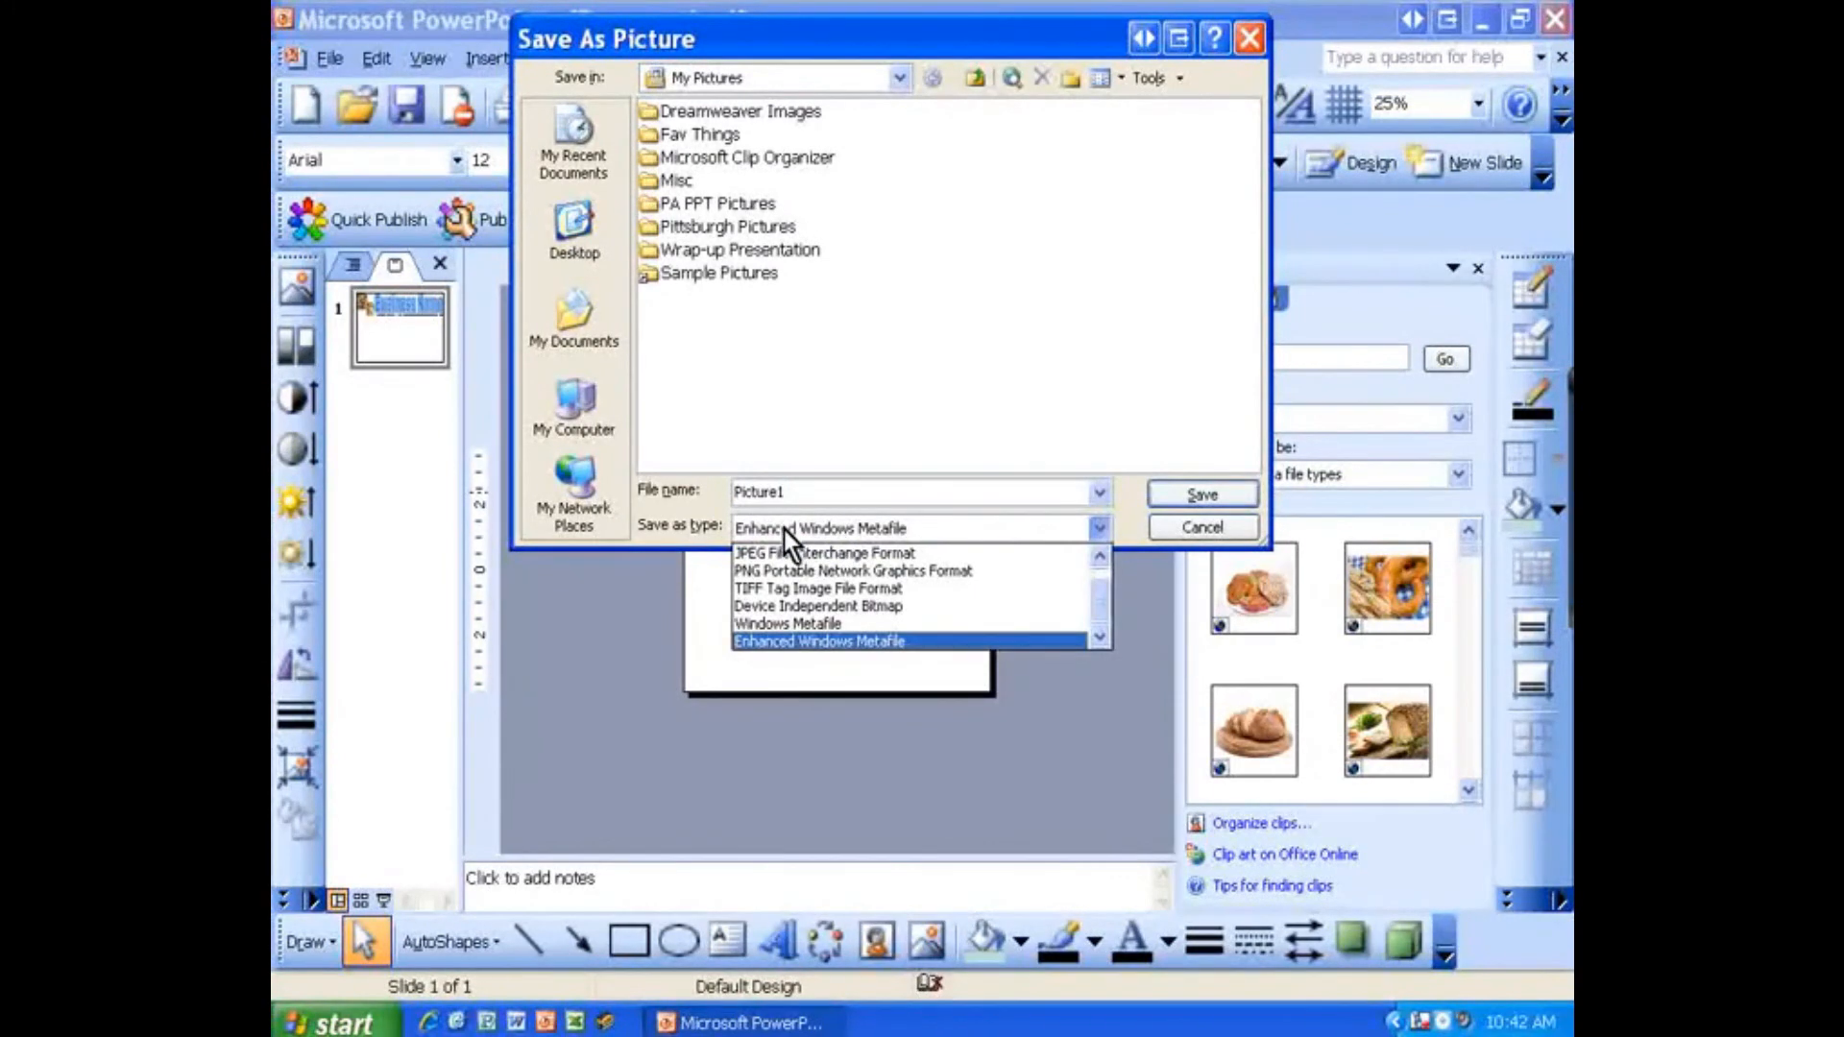
left_click(812, 570)
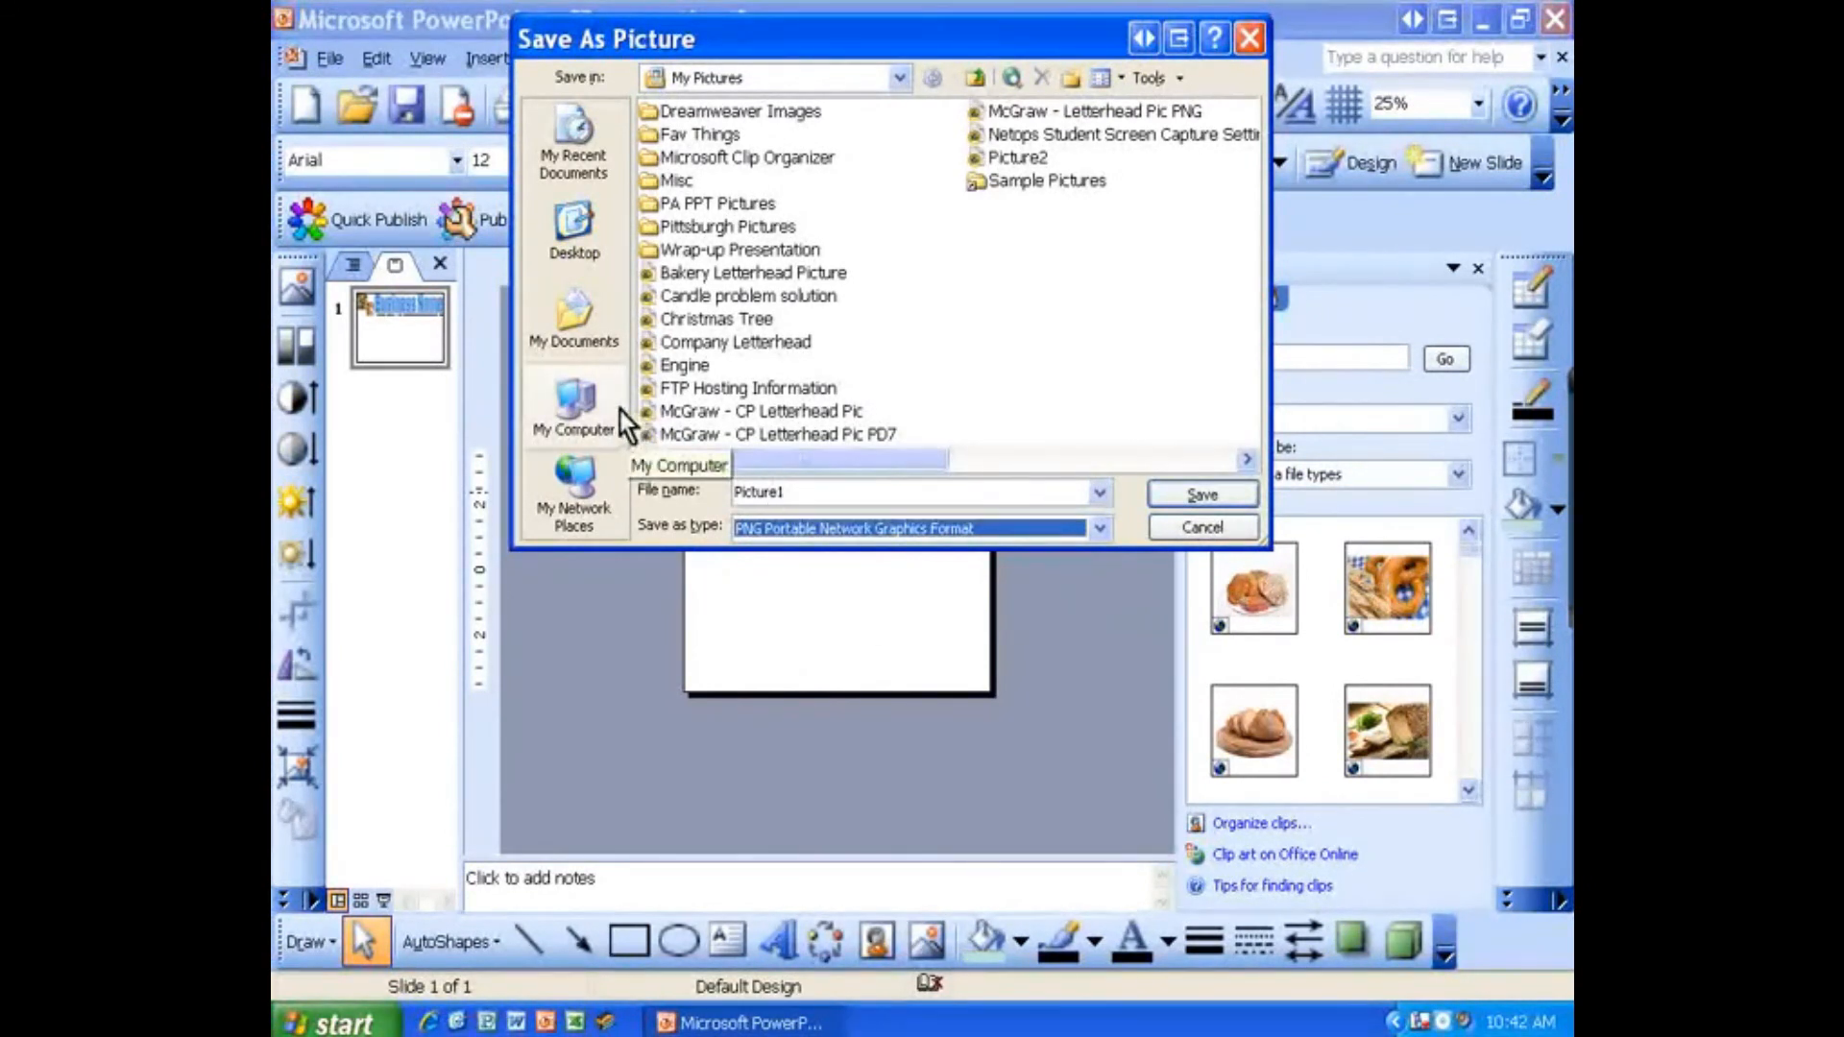
left_click(711, 77)
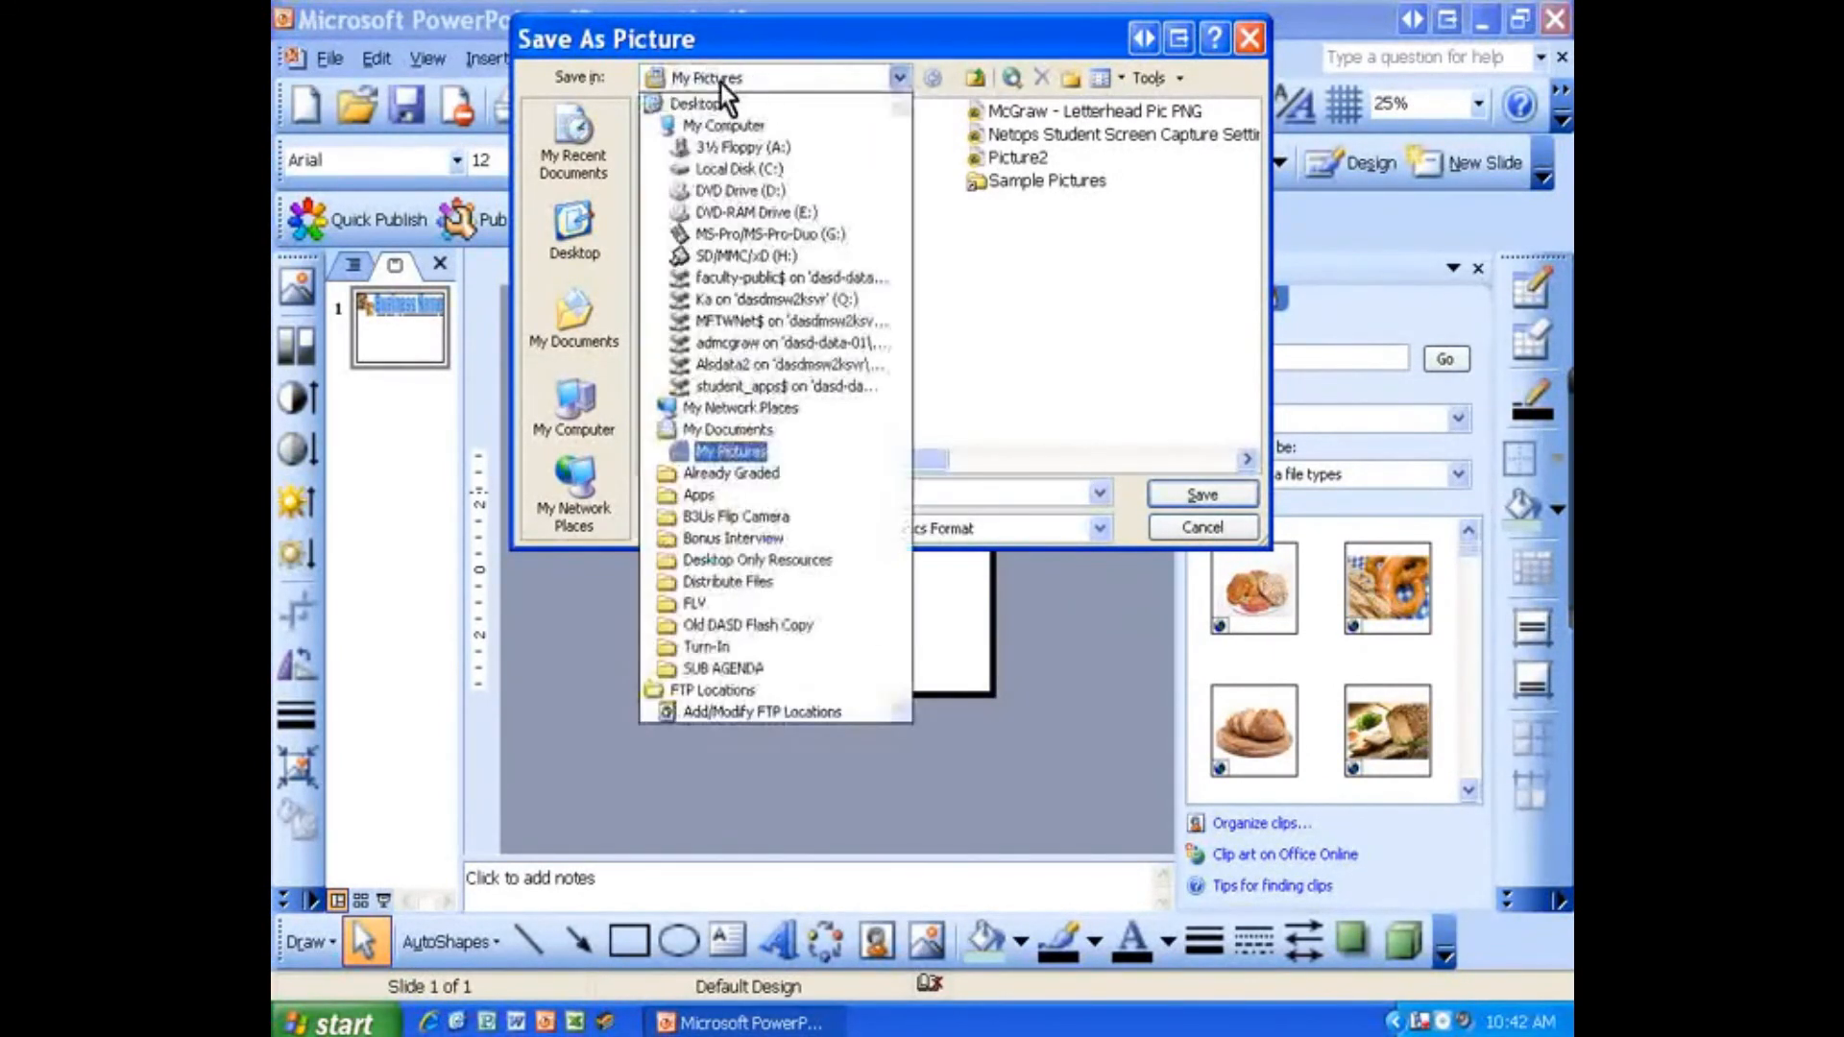
left_click(739, 447)
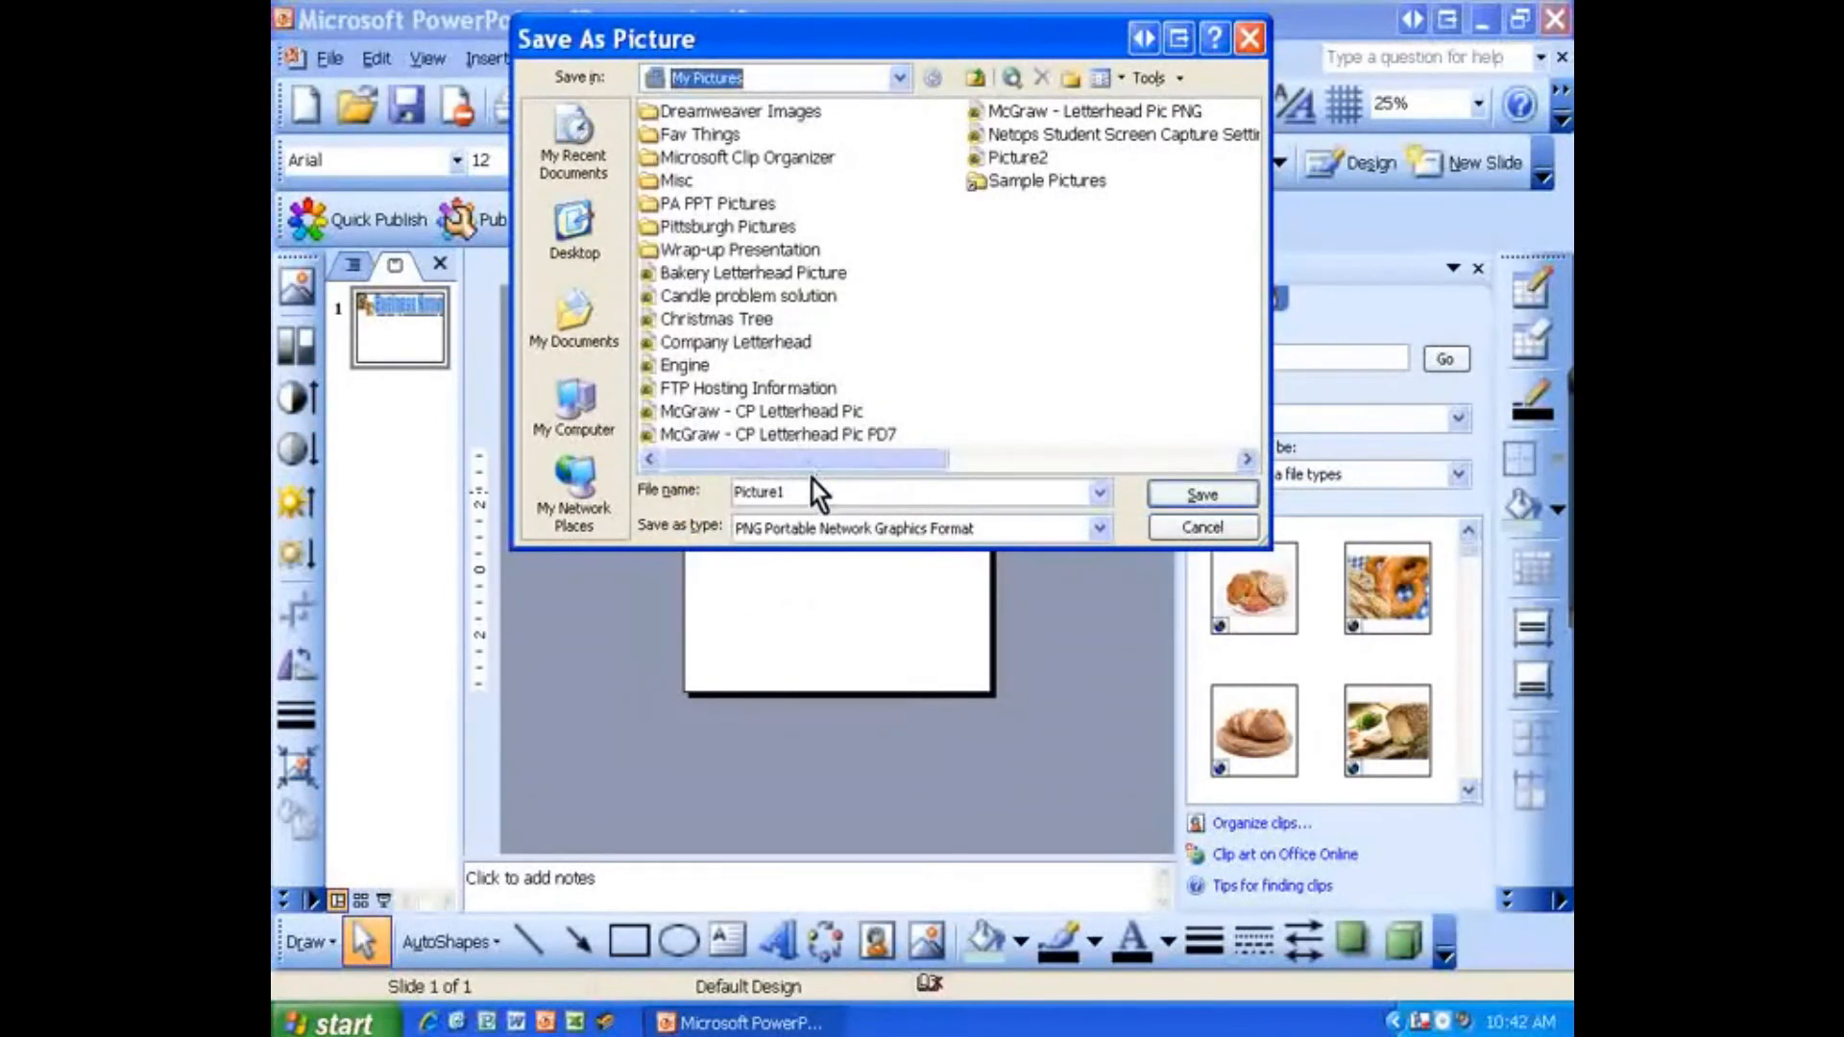
left_click_drag(815, 487, 682, 476)
key("Delete")
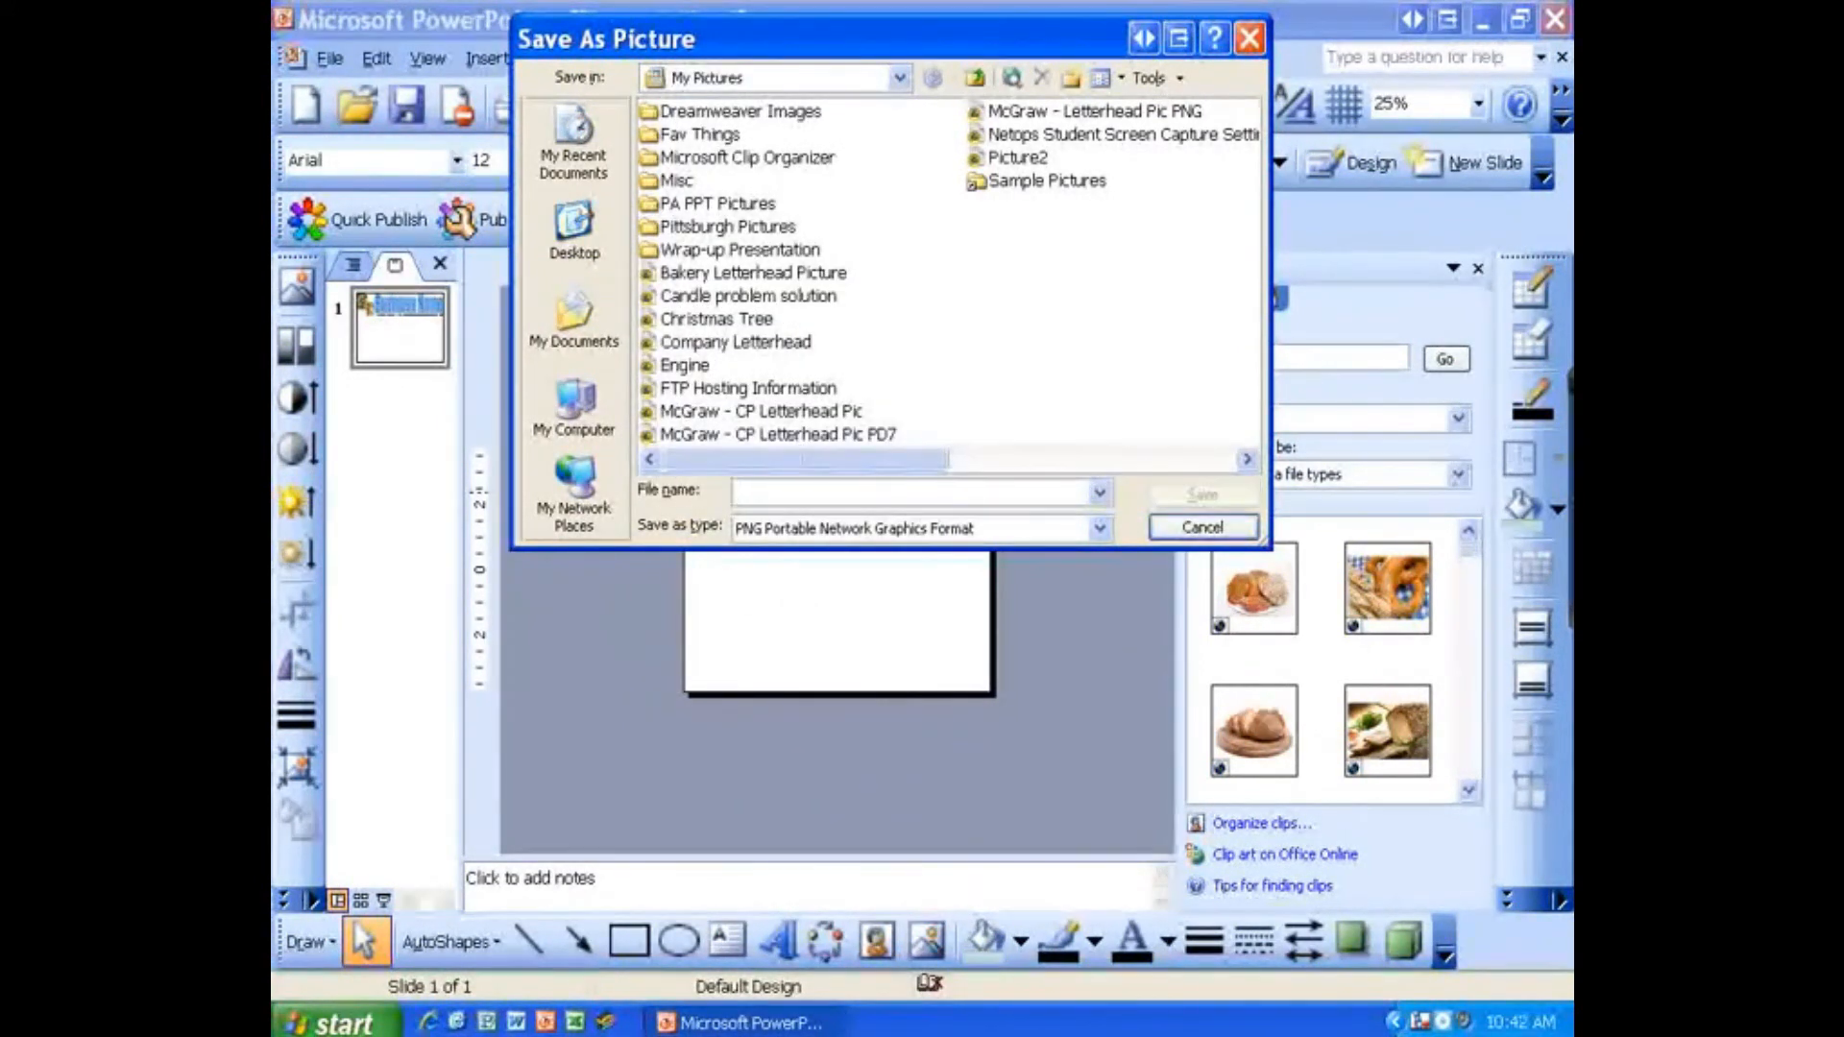
type("LastName")
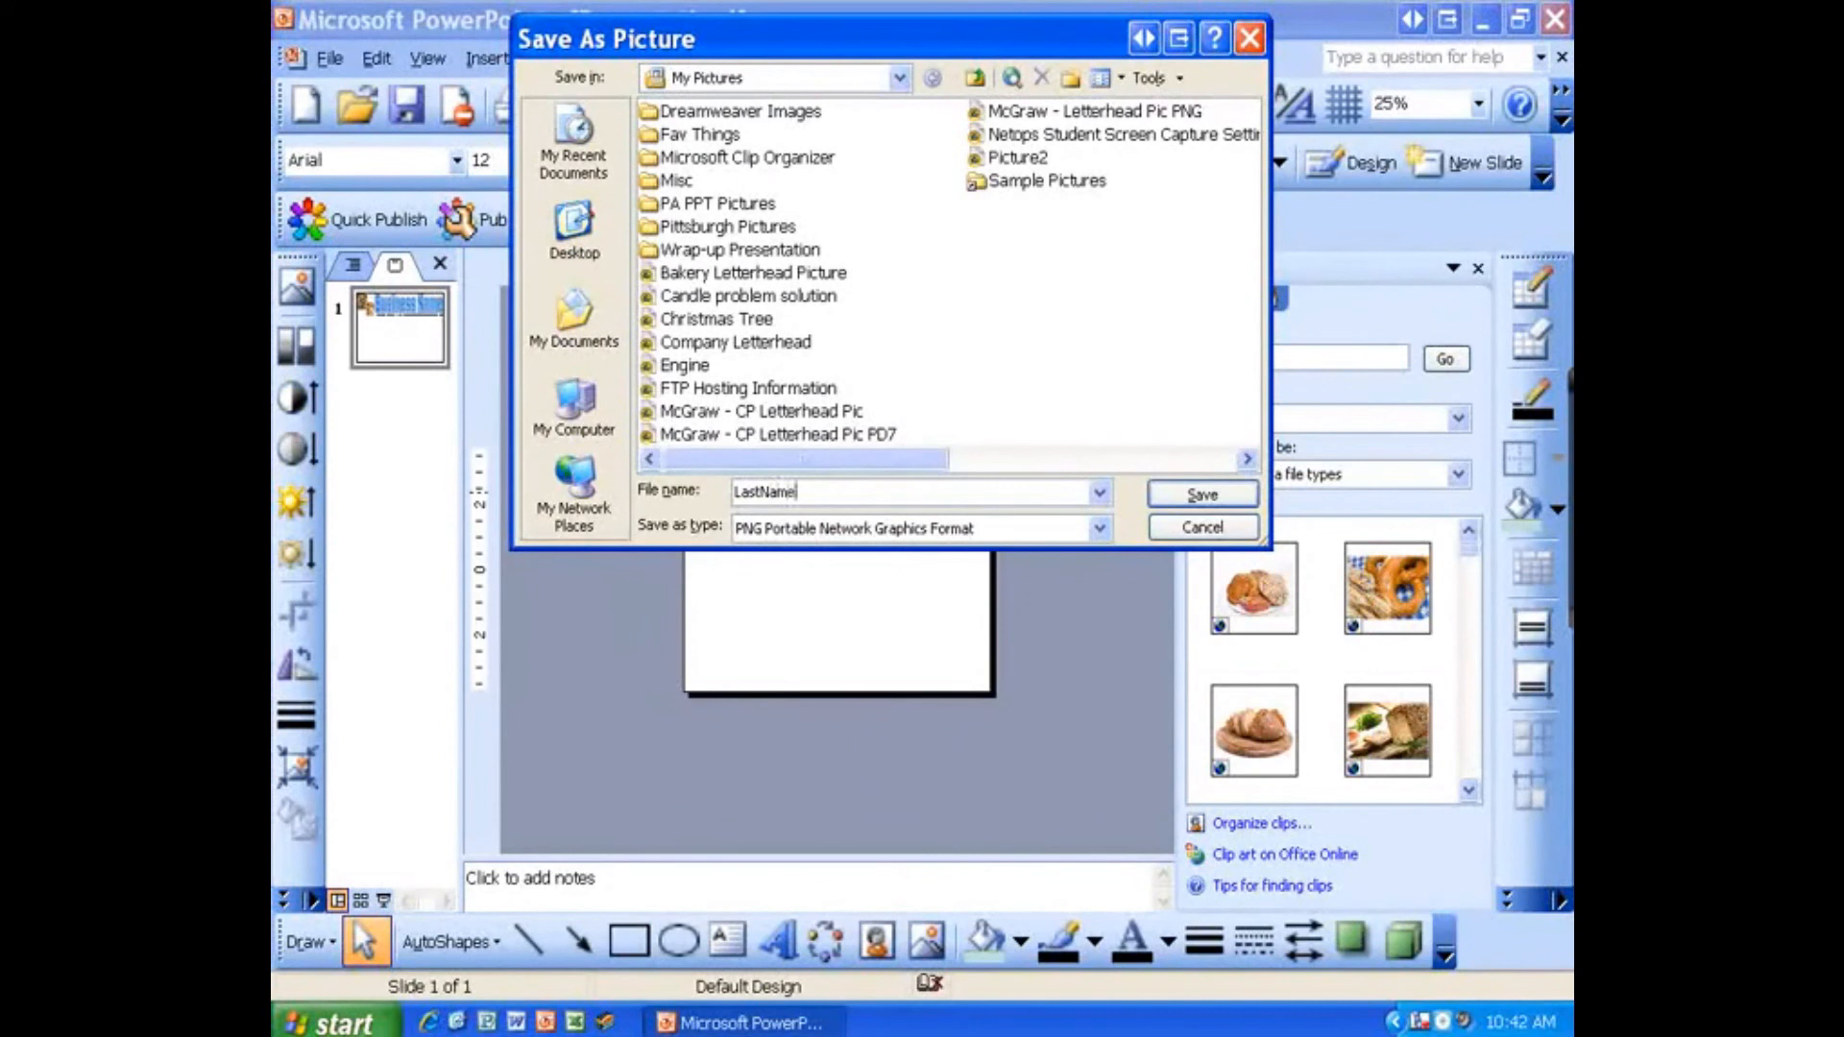
type(" - Letterhead")
left_click(809, 490)
type("Bakery Letterhead")
left_click(1200, 494)
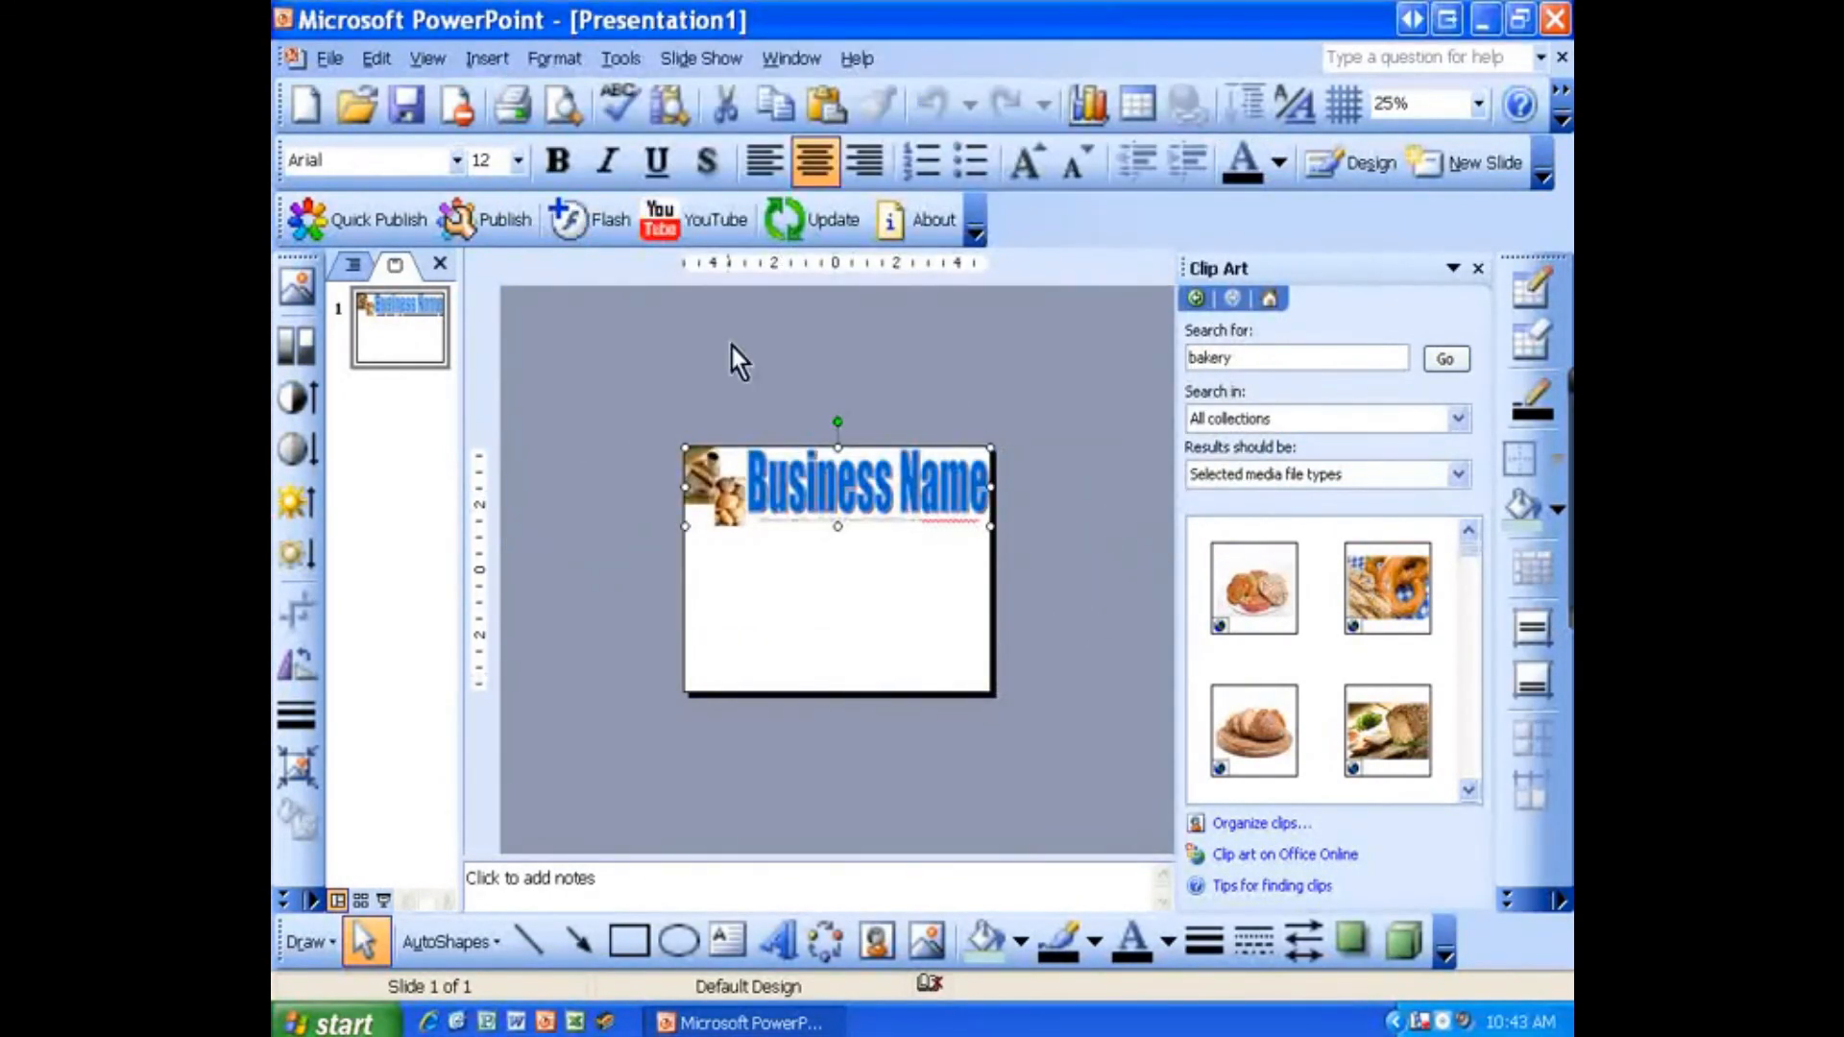
Step: Locate the saved LastName - Bakery Letterhead picture in My Pictures, then return to the presentation
left_click(1483, 19)
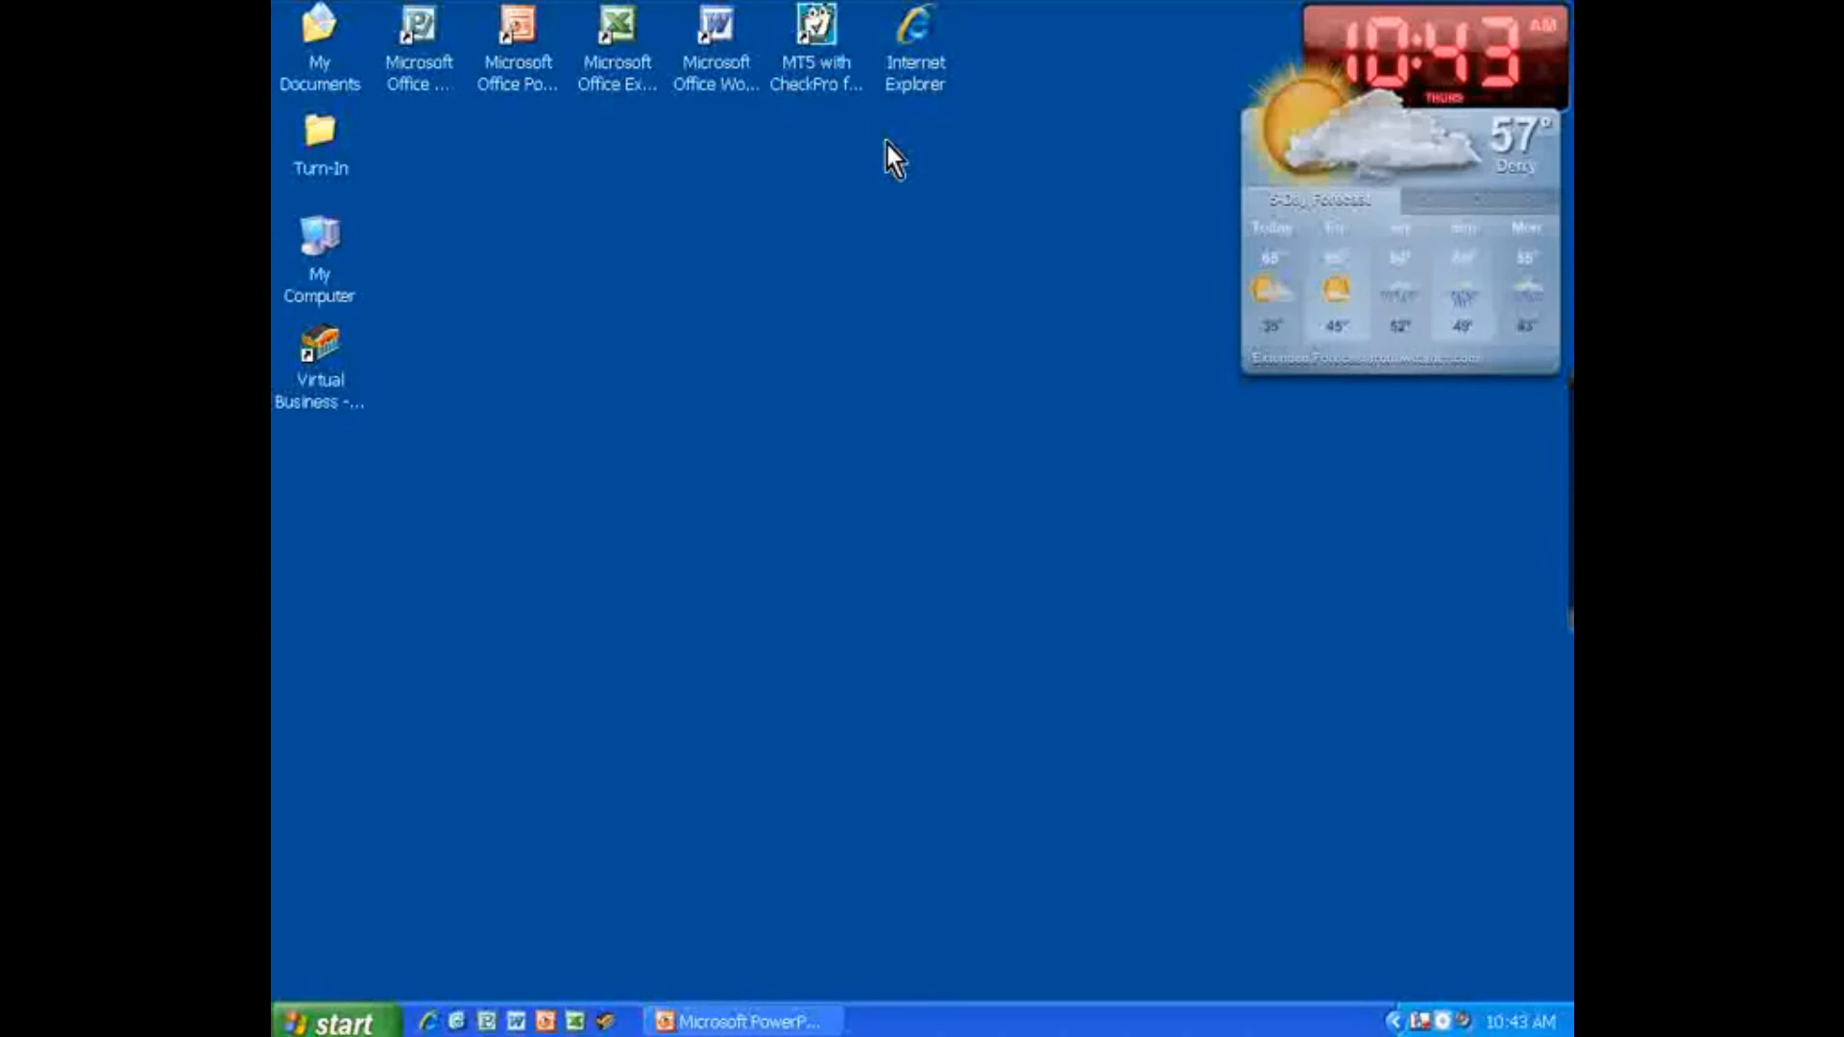
double_click(324, 76)
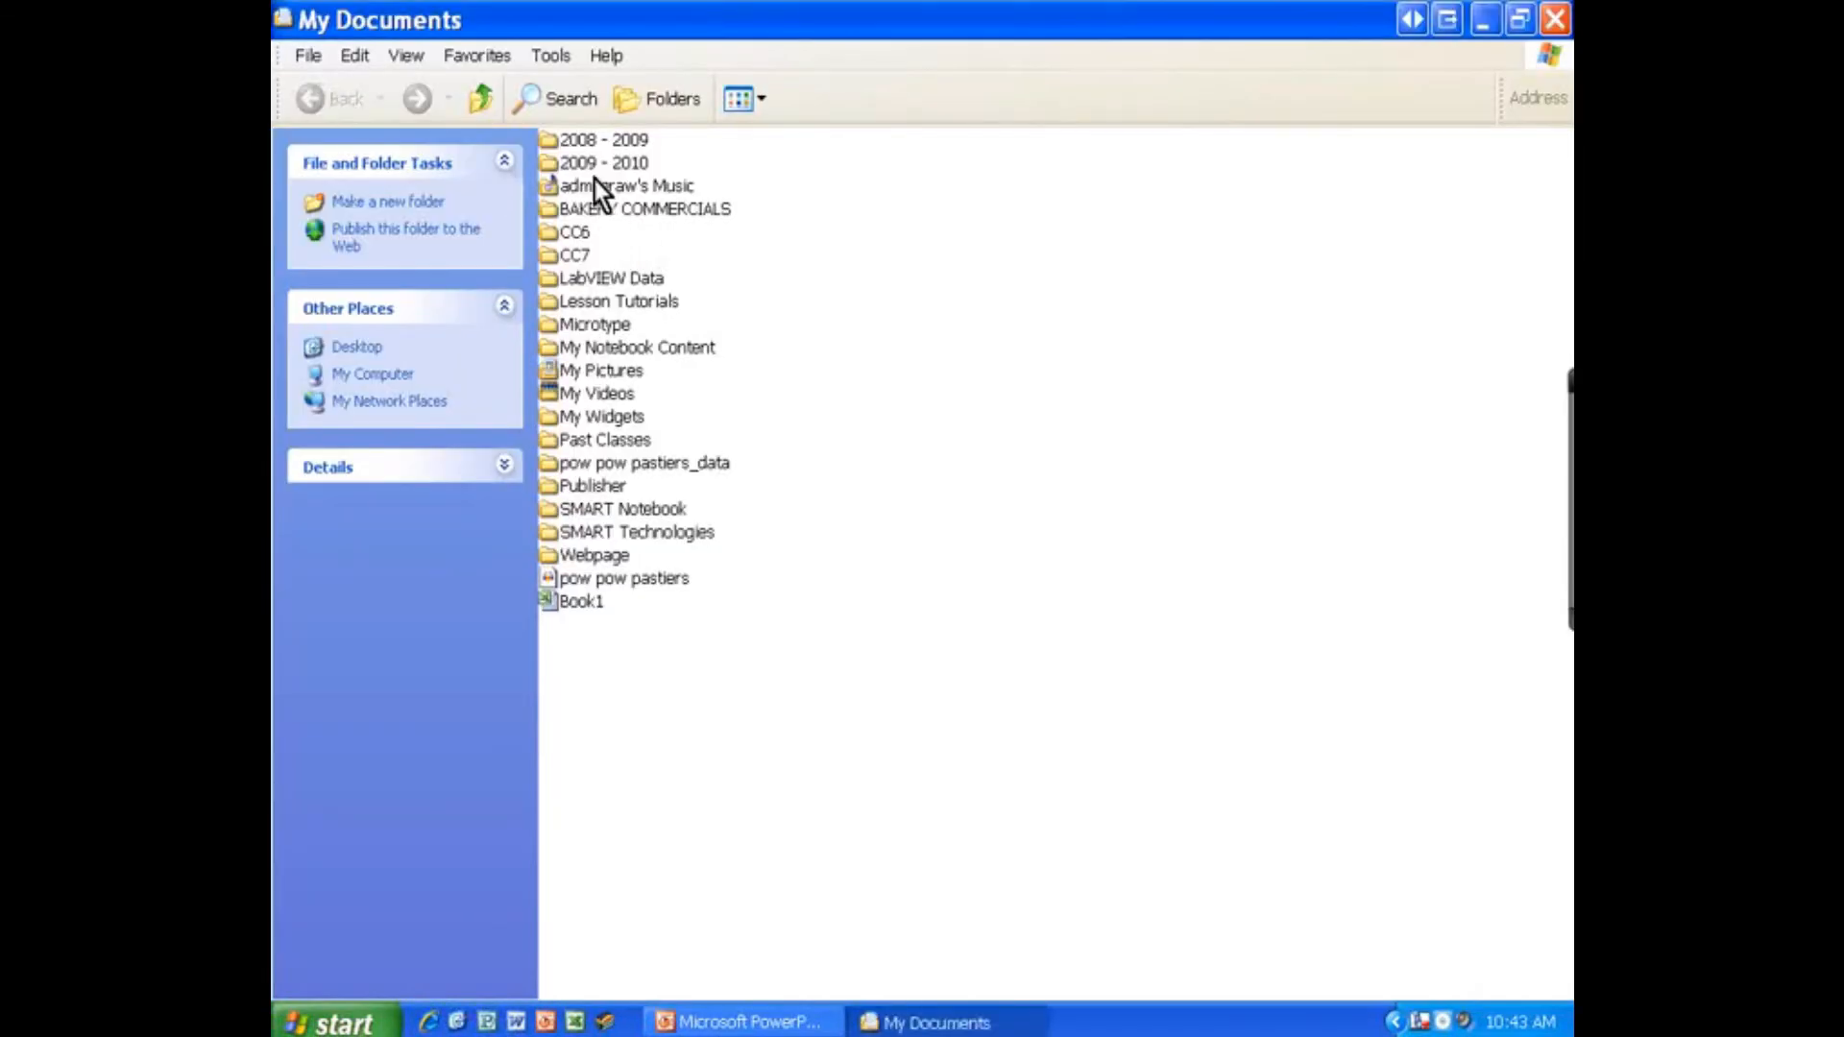
double_click(598, 371)
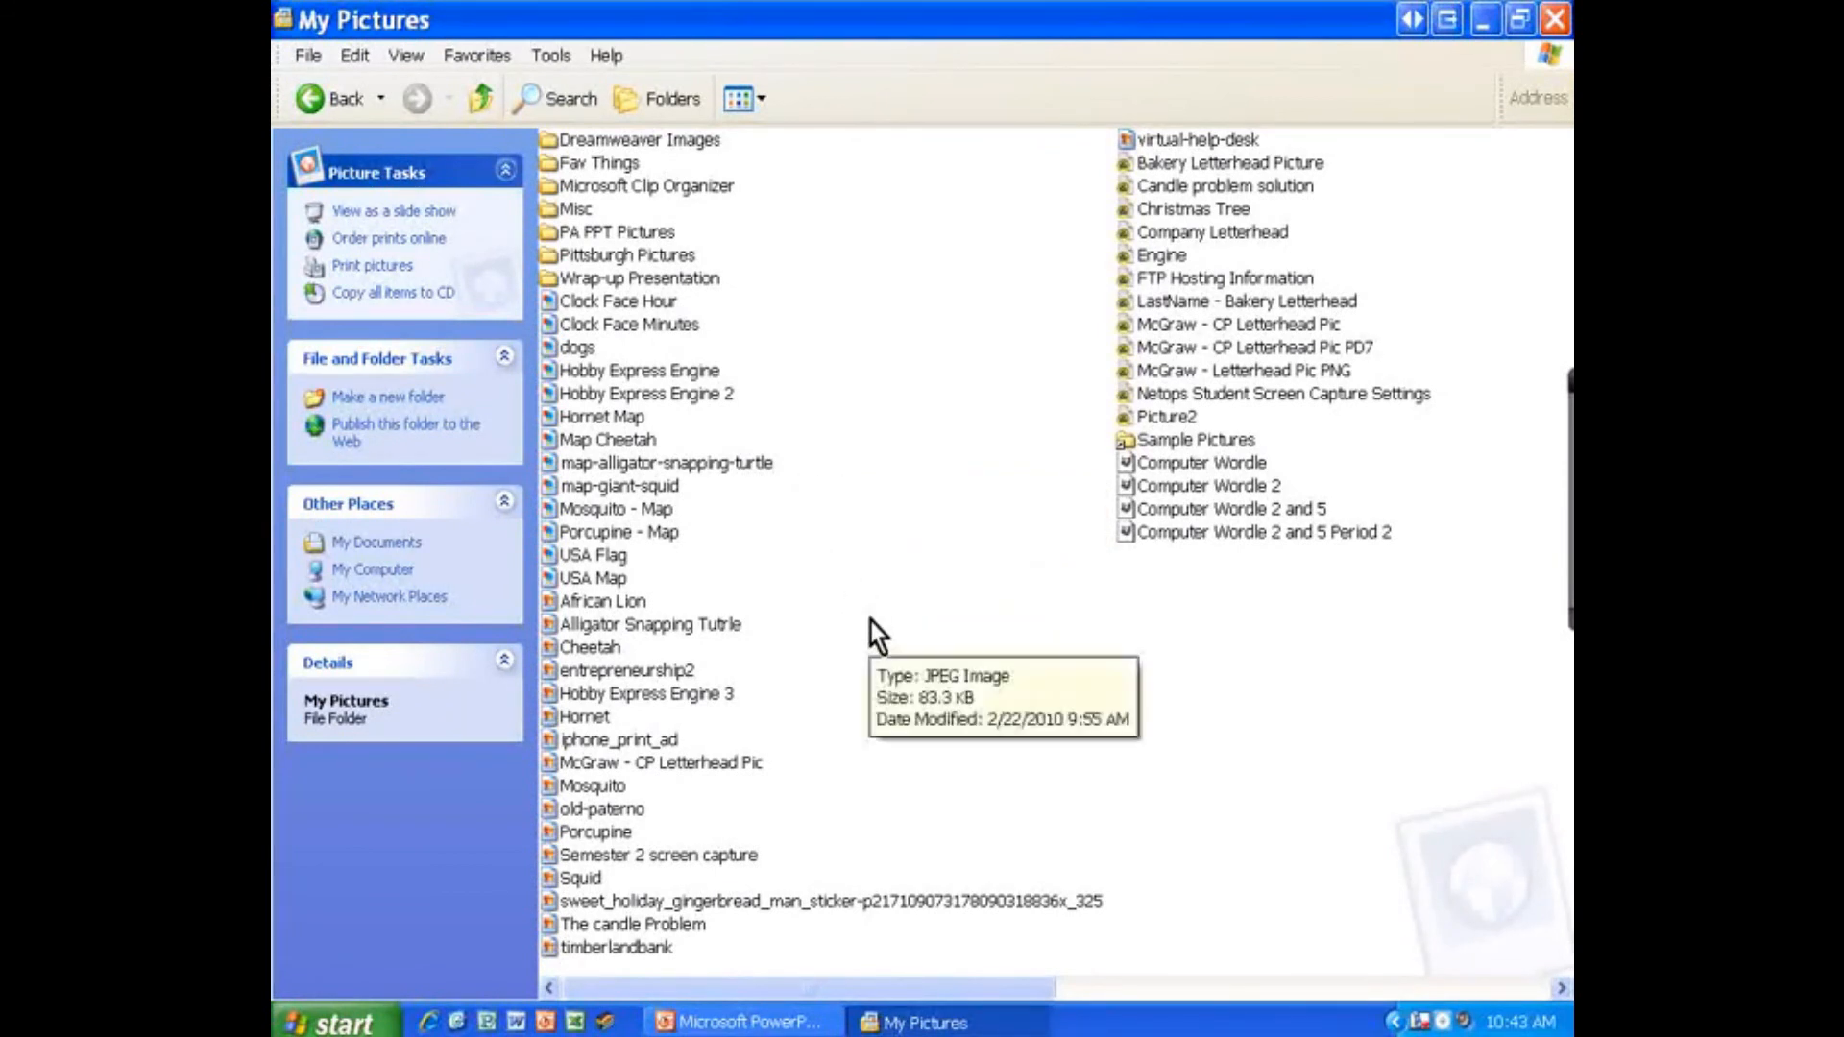
left_click(1246, 303)
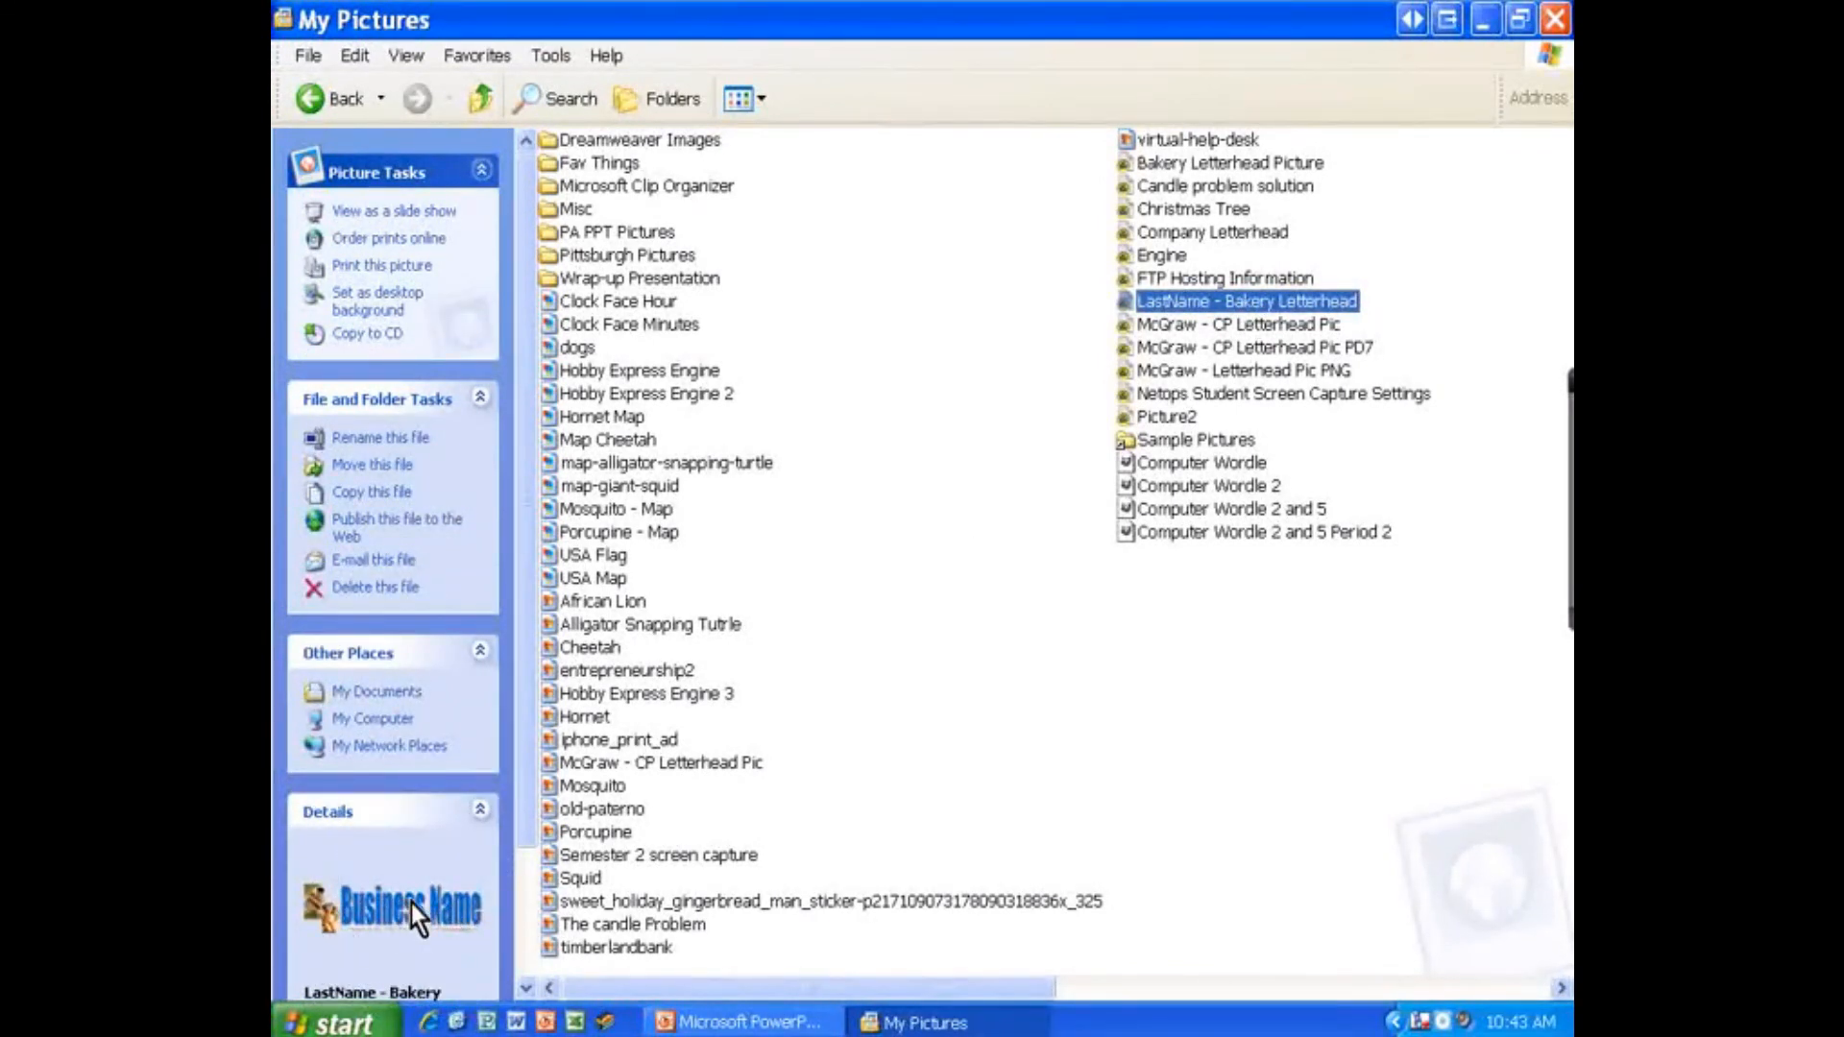
left_click(1555, 19)
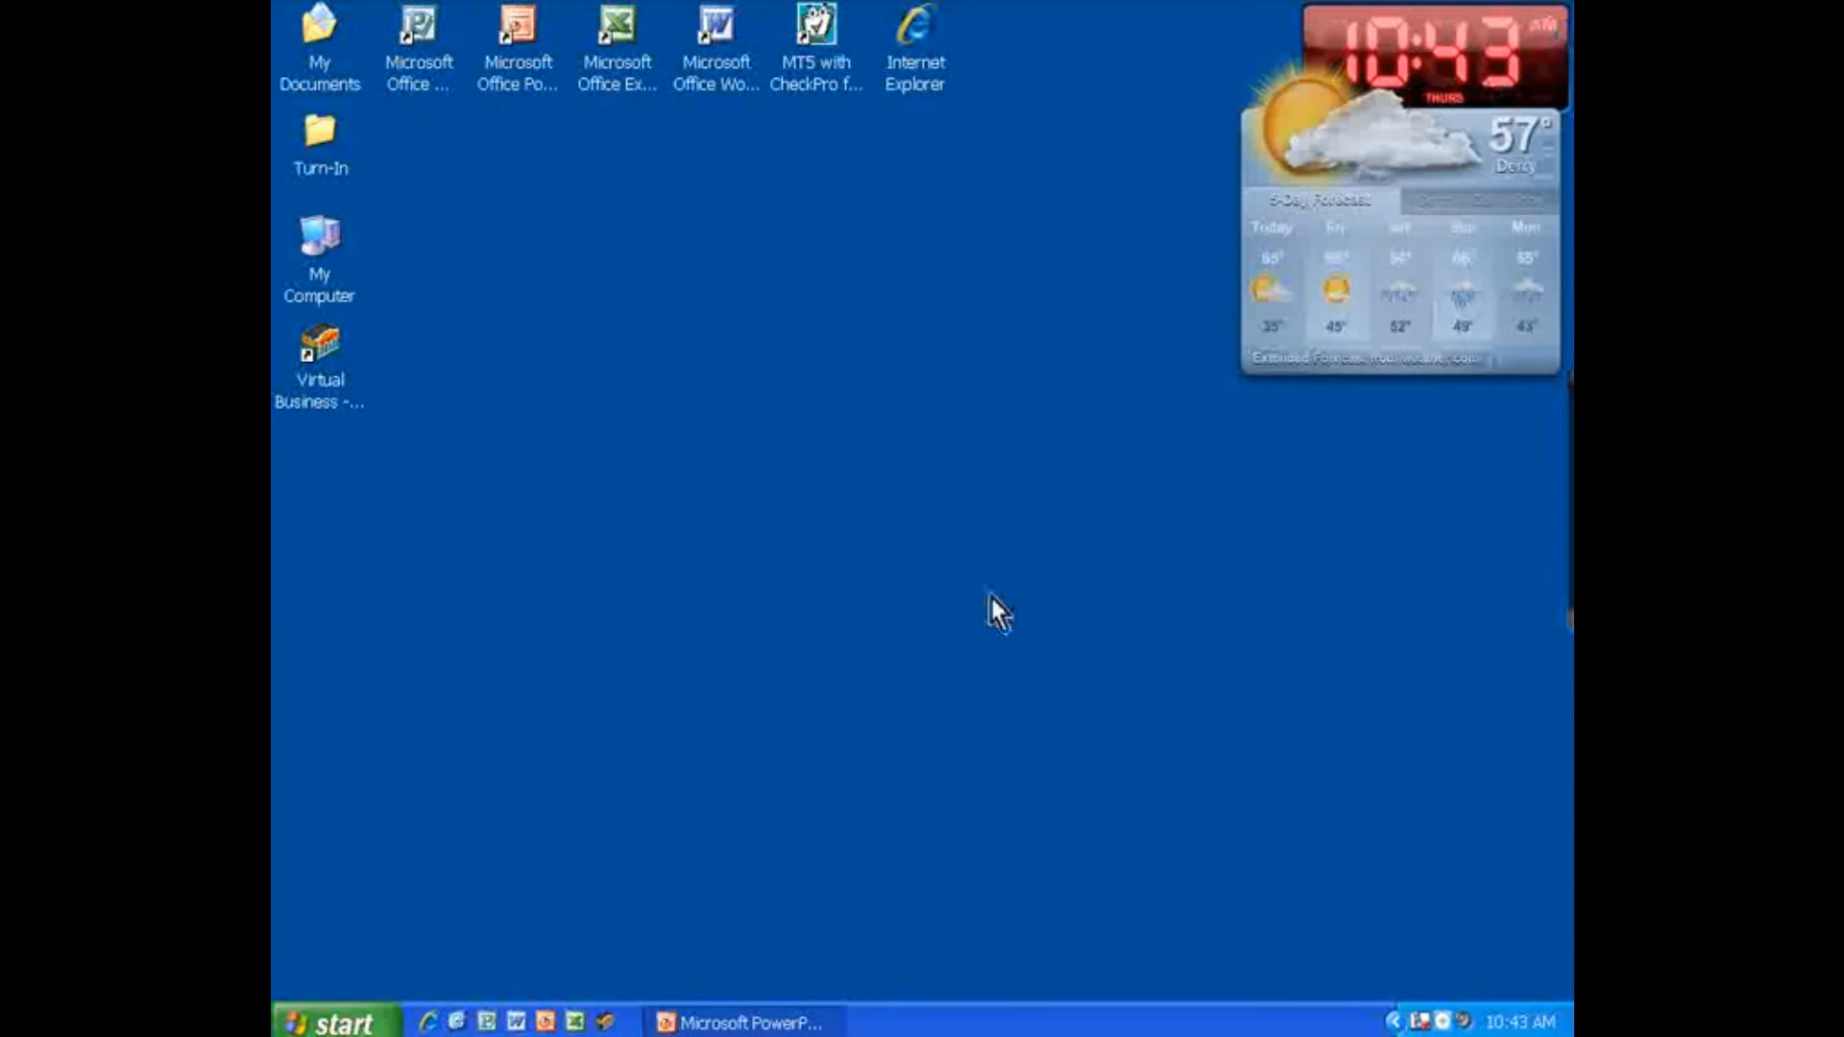
left_click(821, 1018)
left_click(797, 596)
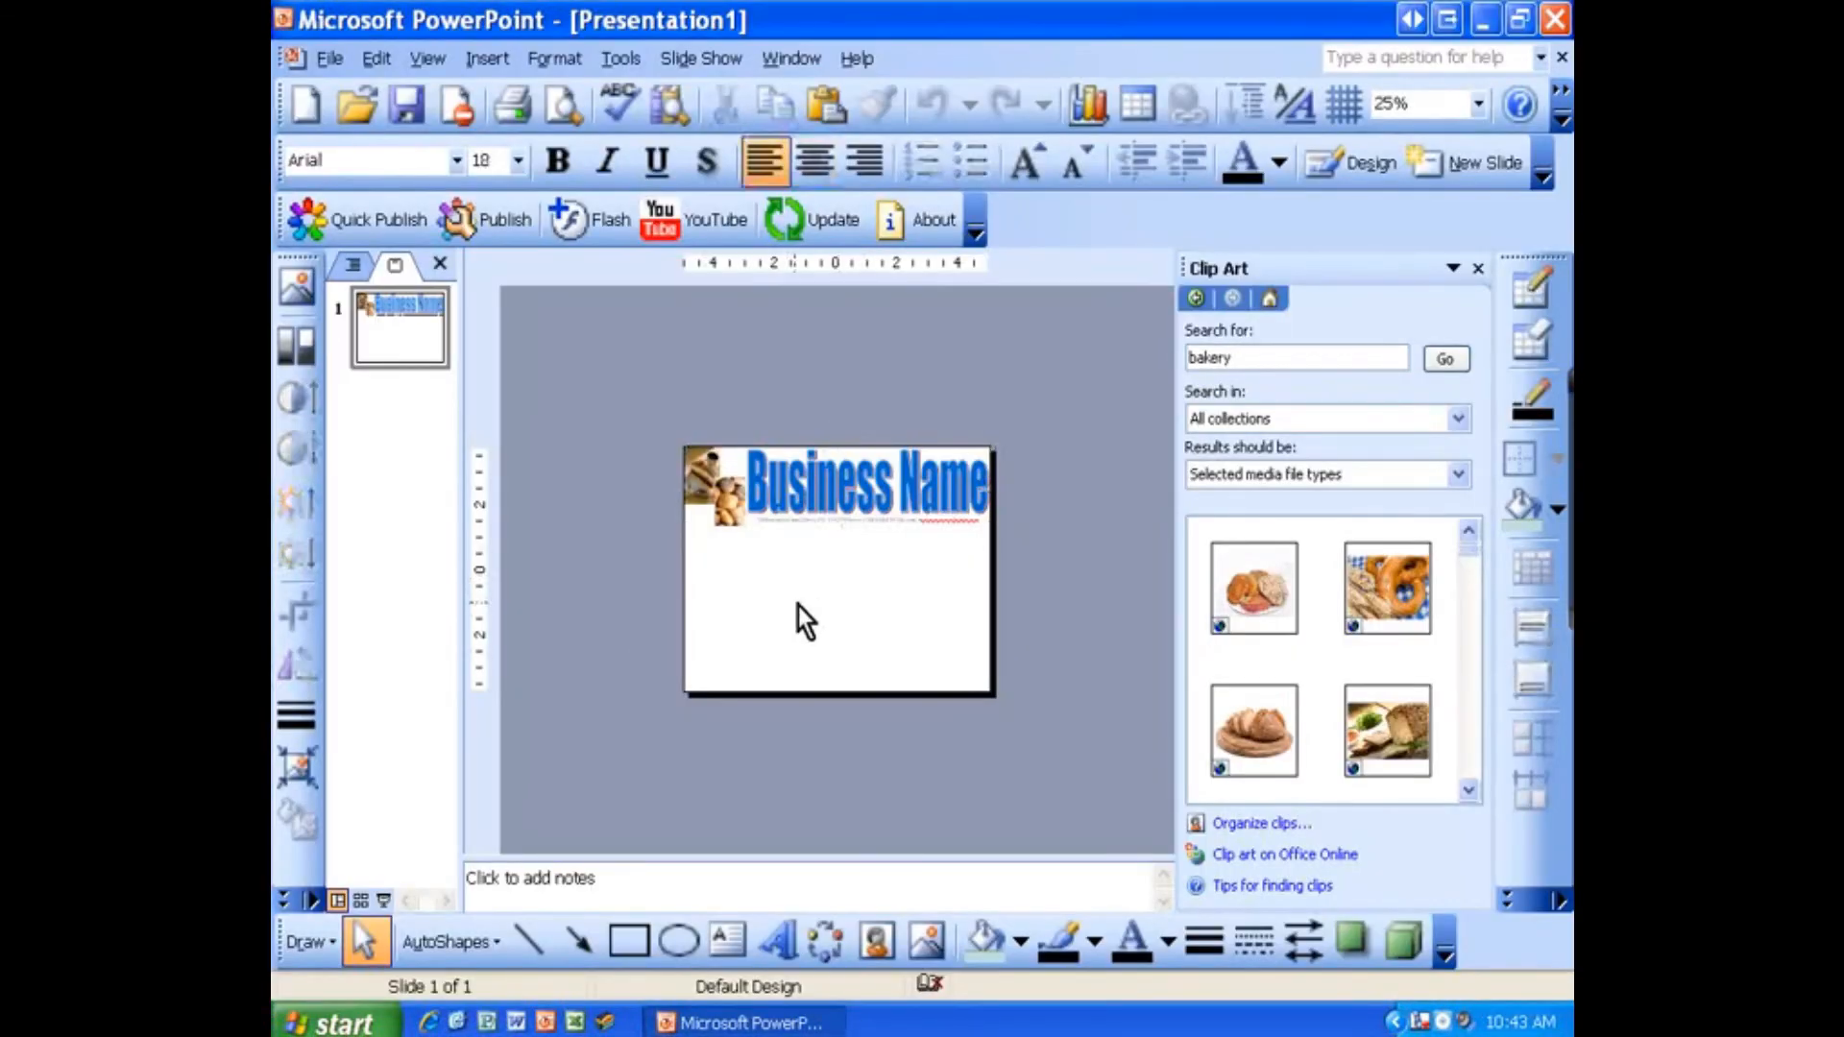